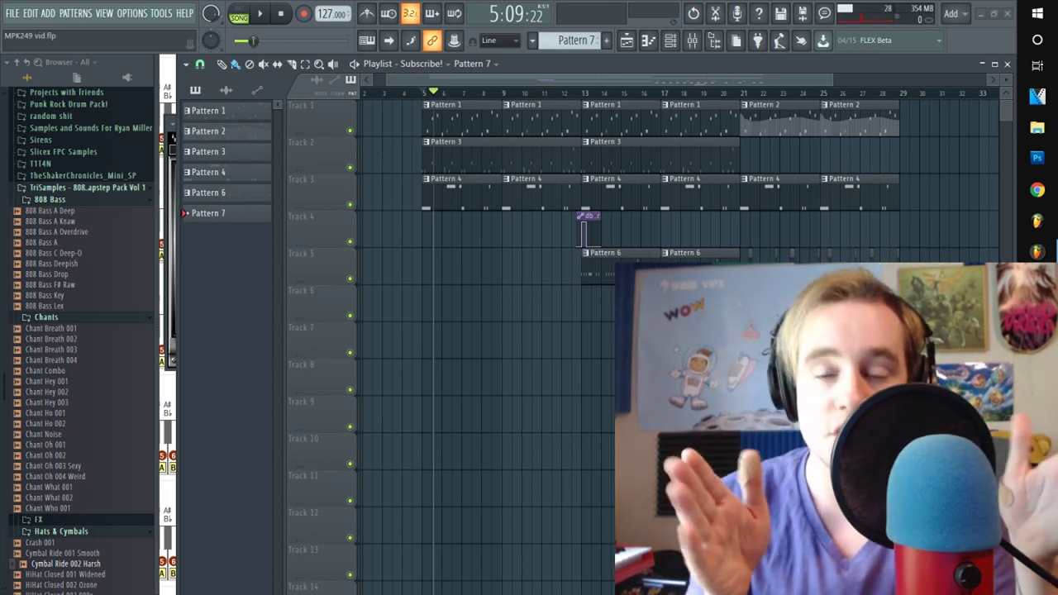
# - In the MIDI settings, select the MPK249 output on port 1 and enable Send master sync
pyautogui.click(134, 15)
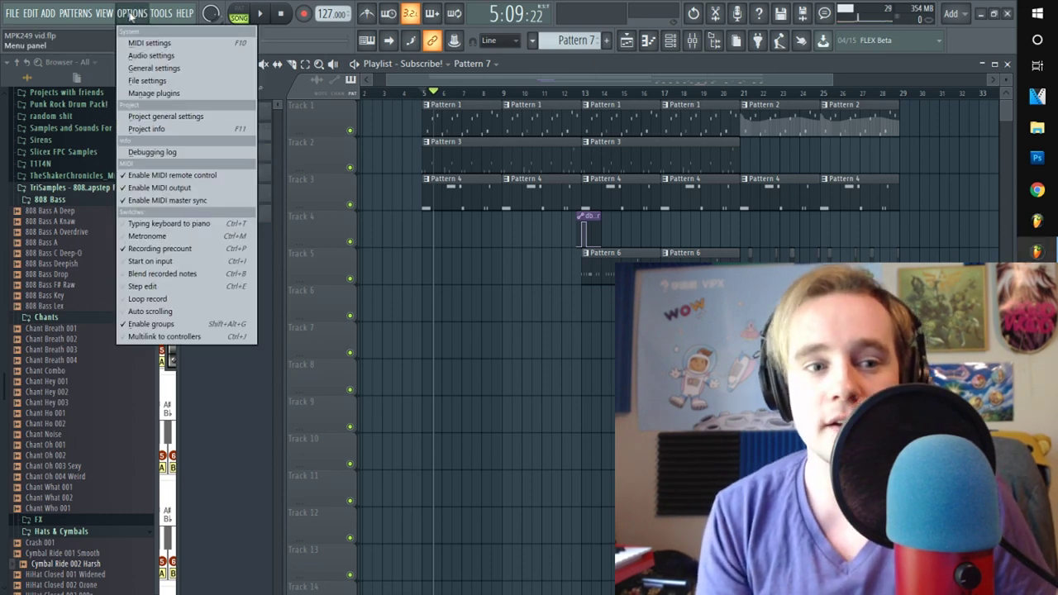
pyautogui.click(148, 46)
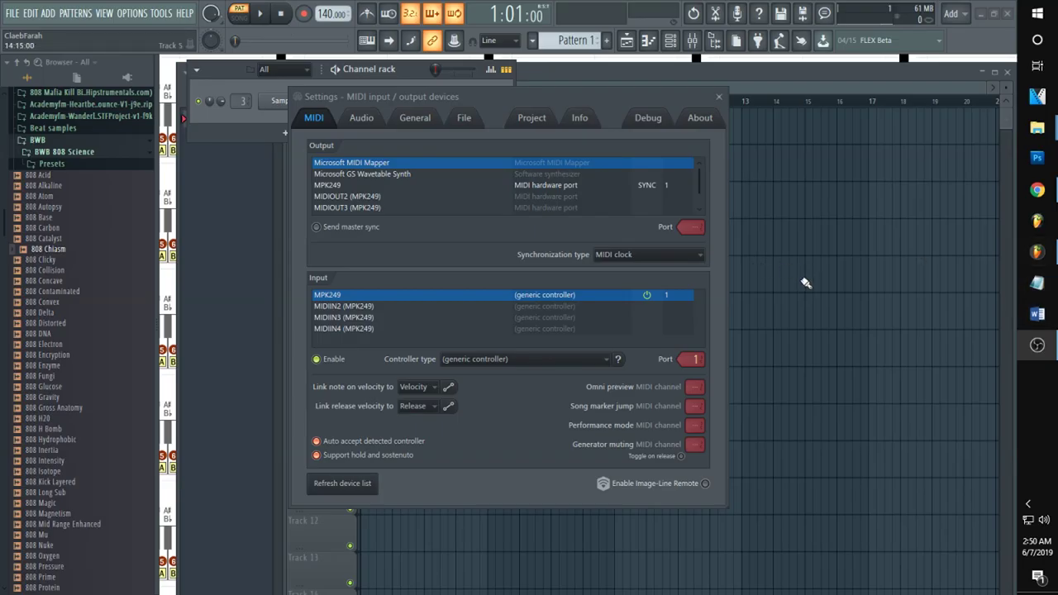
pyautogui.click(462, 185)
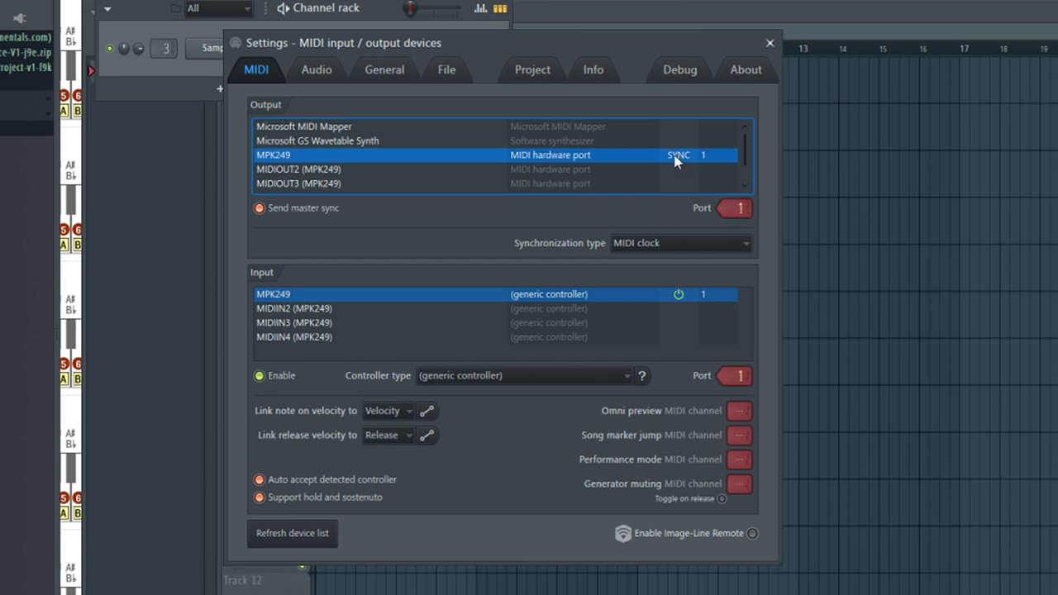
pyautogui.click(260, 209)
pyautogui.click(260, 208)
pyautogui.click(260, 209)
# - Enable the MPK249 as MIDI input on port 1 with the generic controller type
pyautogui.click(383, 307)
pyautogui.click(378, 296)
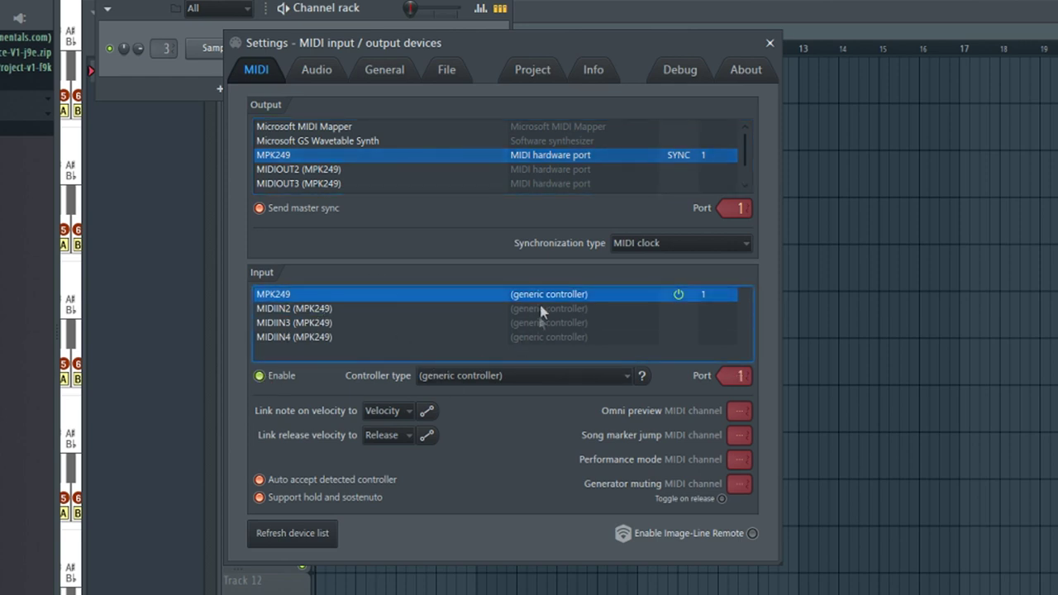
pyautogui.click(260, 376)
pyautogui.click(273, 380)
pyautogui.click(708, 322)
pyautogui.click(710, 293)
pyautogui.moveTo(723, 366); pyautogui.dragTo(723, 351)
pyautogui.click(429, 381)
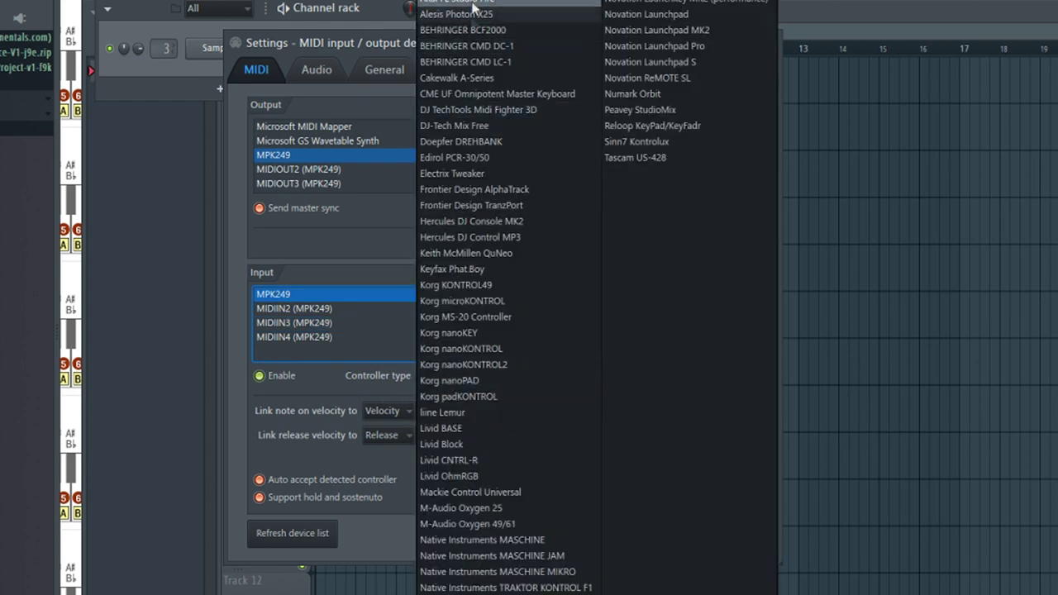
pyautogui.click(362, 269)
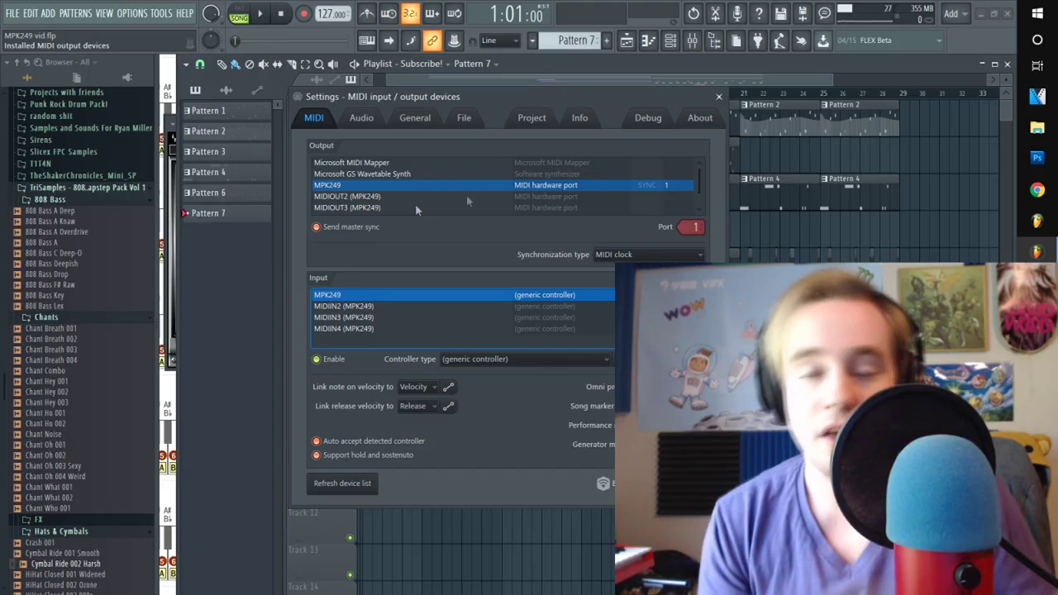
# - Set the FL Studio ASIO buffer length to 2048 in the audio settings
pyautogui.click(361, 117)
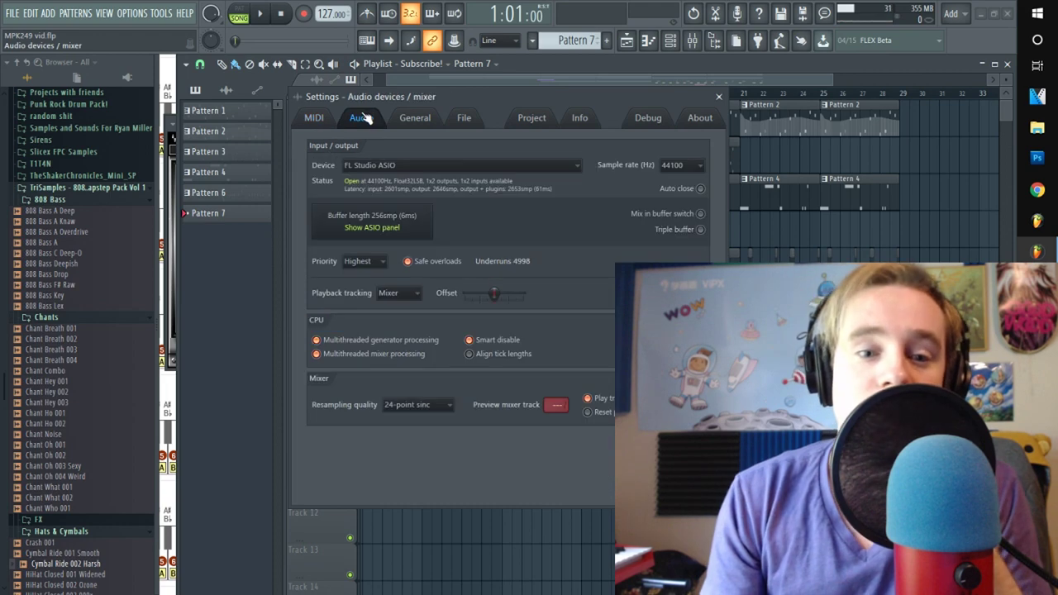
pyautogui.click(387, 223)
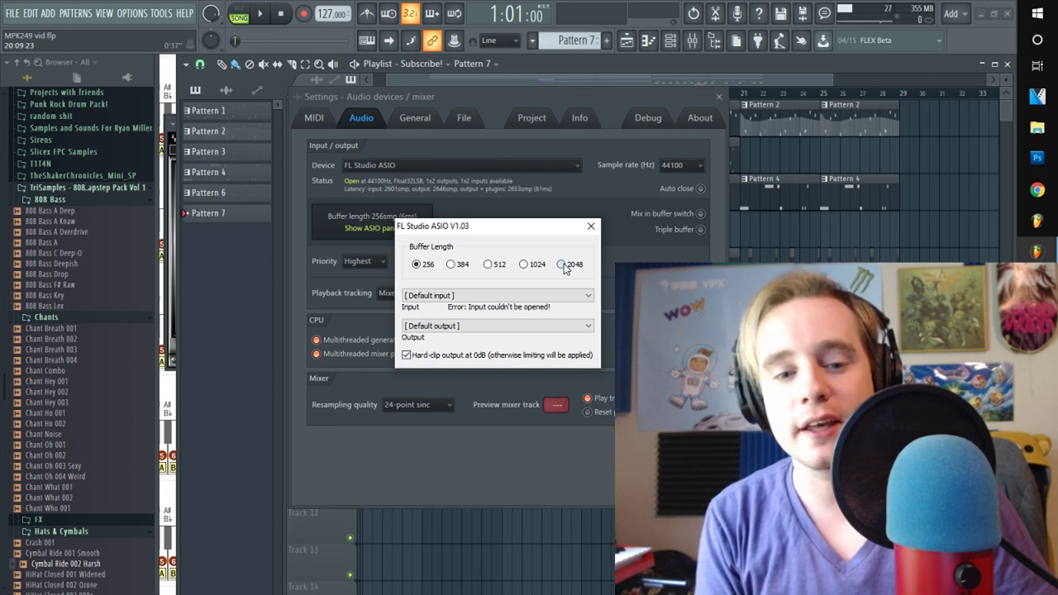
pyautogui.click(590, 225)
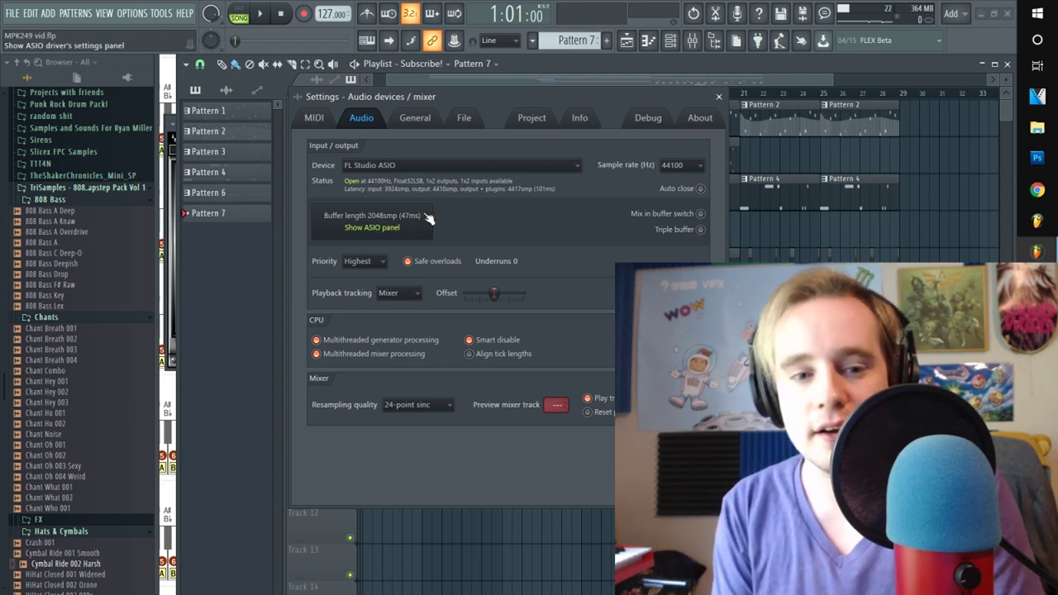
# - Return the ASIO buffer length to 256
pyautogui.click(382, 227)
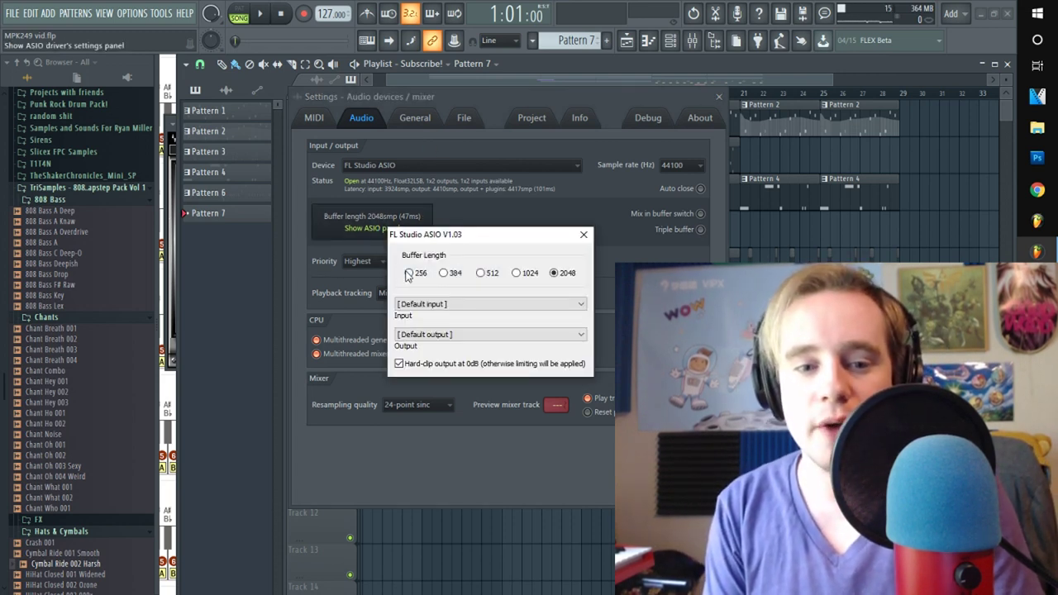
pyautogui.click(409, 273)
pyautogui.click(583, 235)
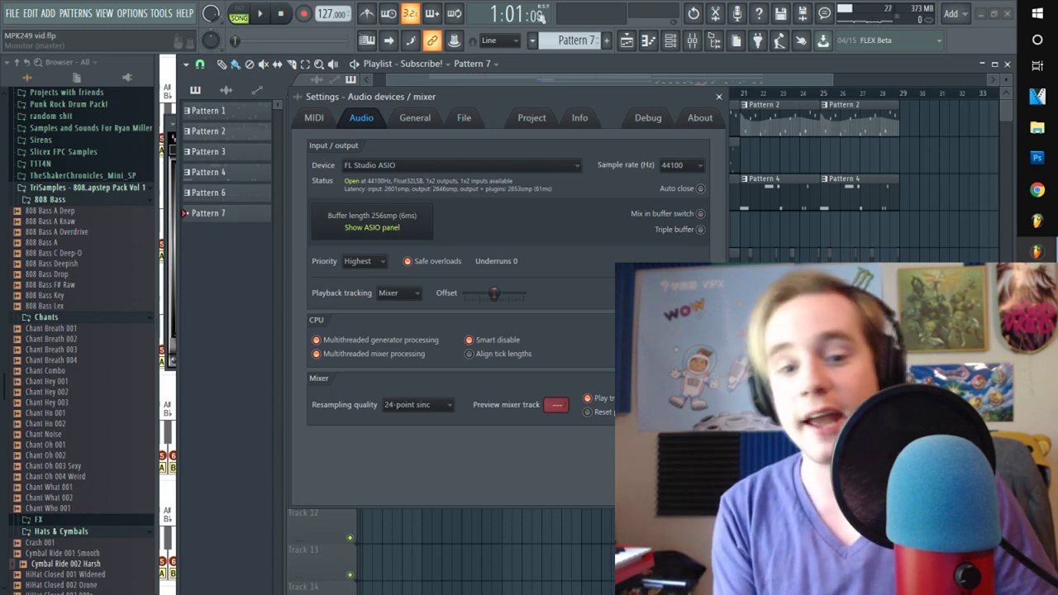
# - Switch the ASIO buffer length to 2048 again
pyautogui.click(352, 228)
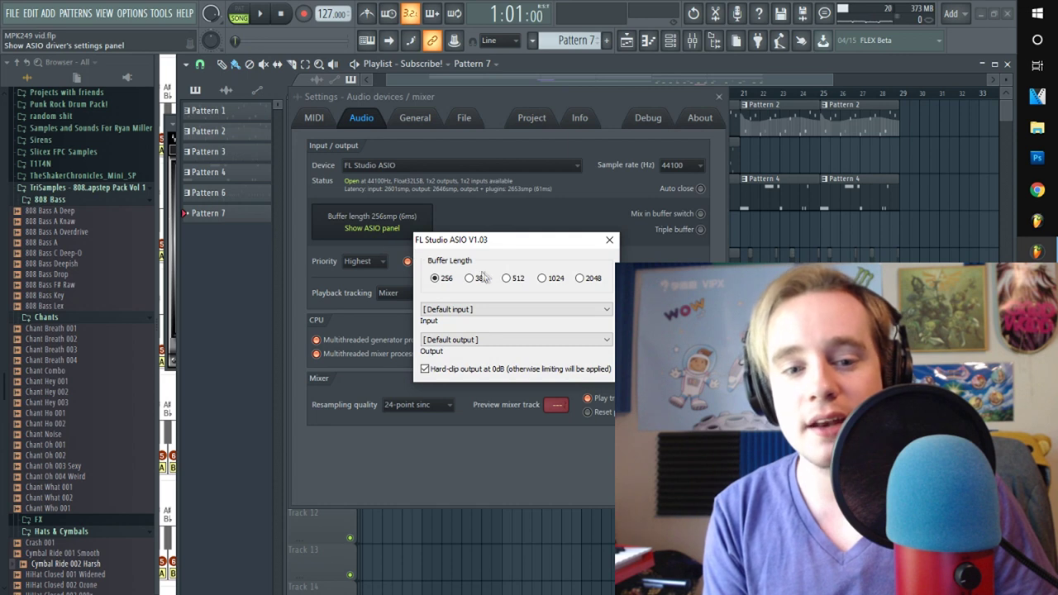
pyautogui.click(578, 280)
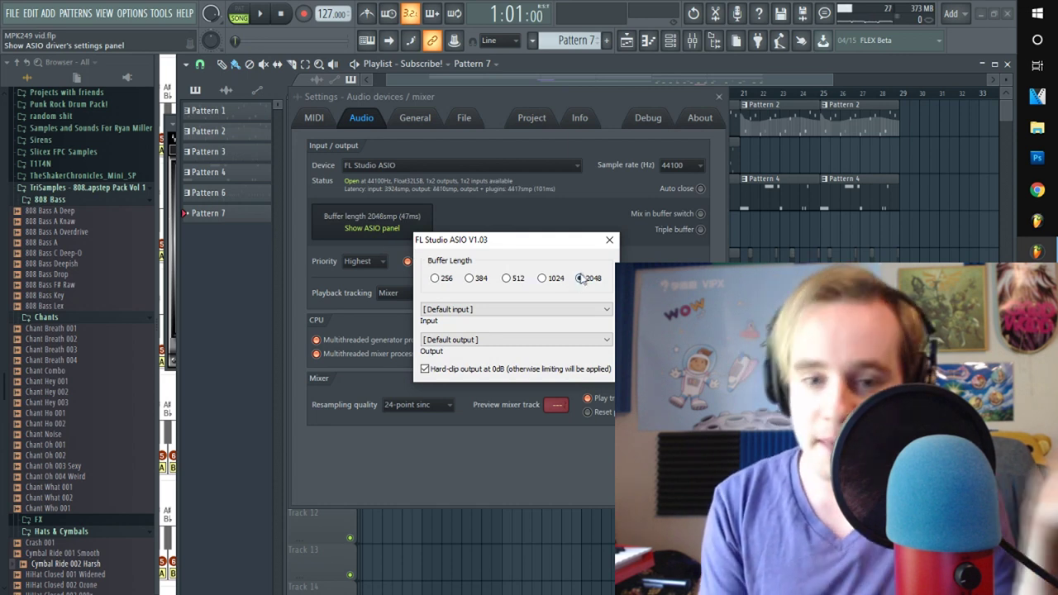
pyautogui.click(609, 239)
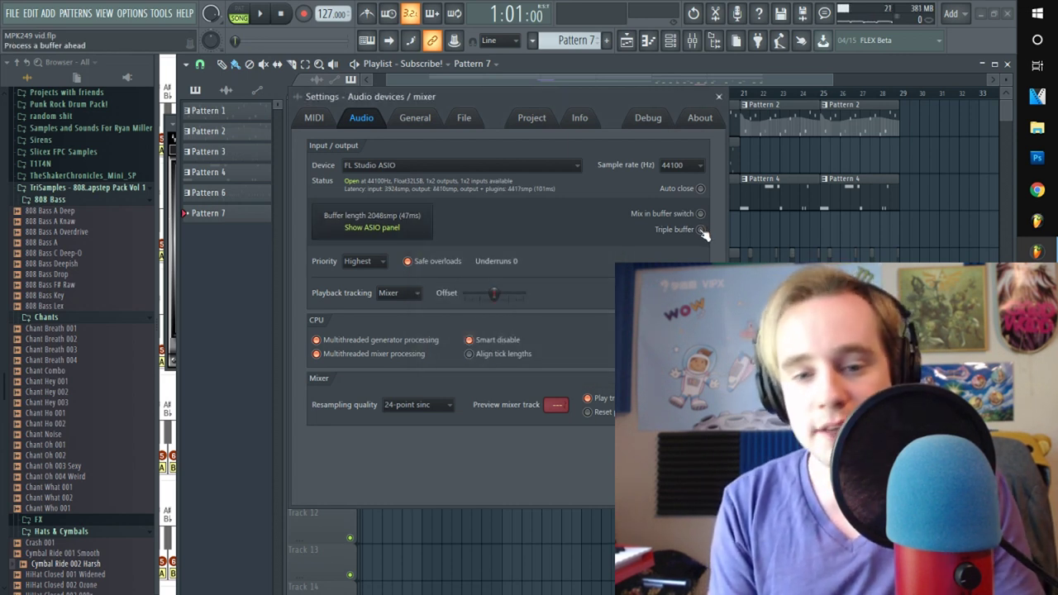
# - Set the ASIO buffer length to 256 and close the settings
pyautogui.click(395, 226)
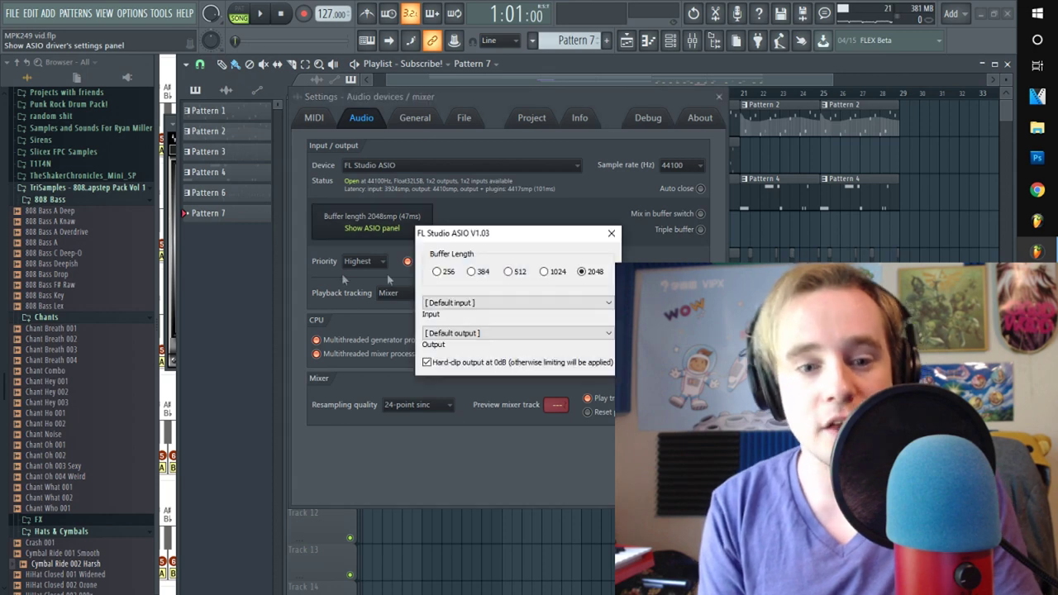
pyautogui.click(436, 272)
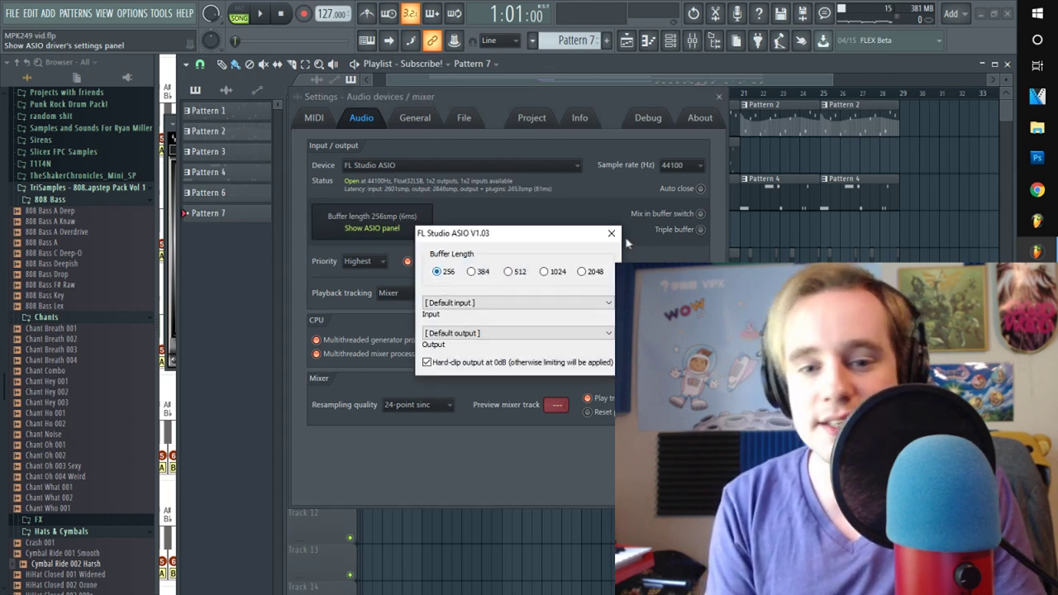
pyautogui.click(610, 233)
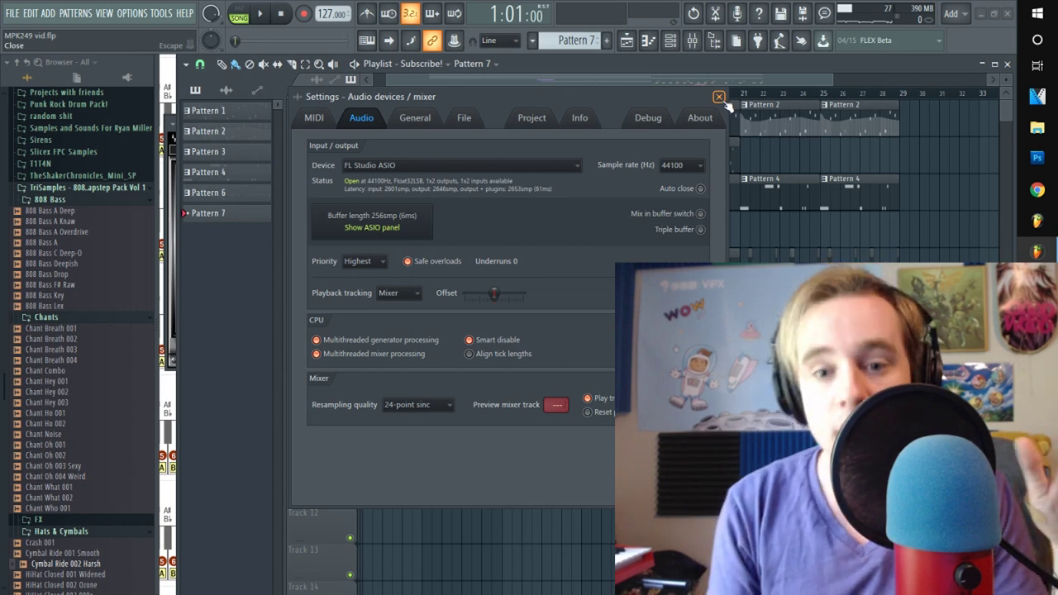
pyautogui.click(718, 97)
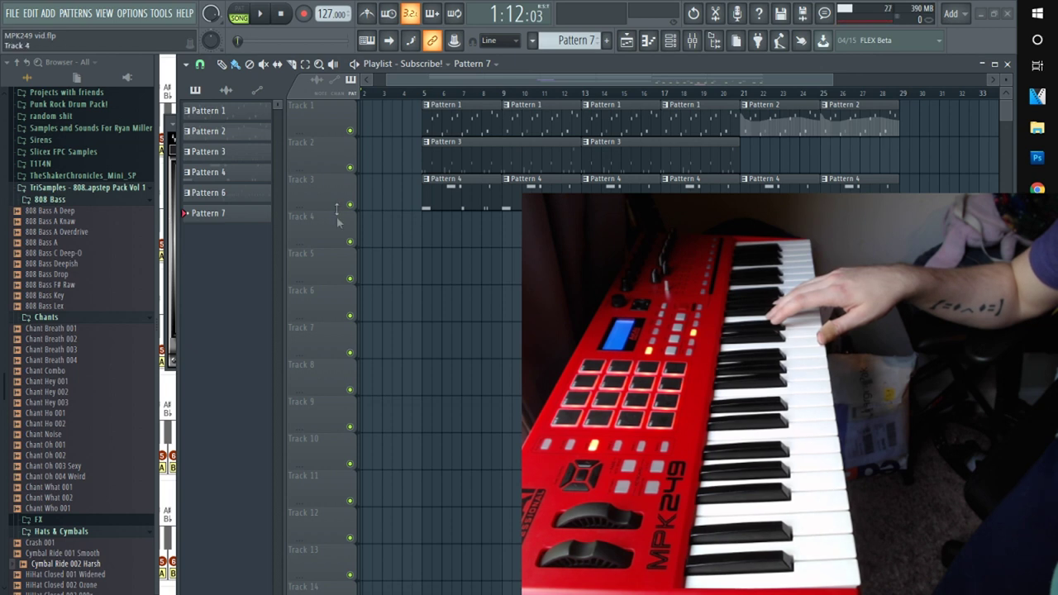
# - Show the channel rack and open the Nexus channel's instrument for playing with the keyboard
pyautogui.click(671, 41)
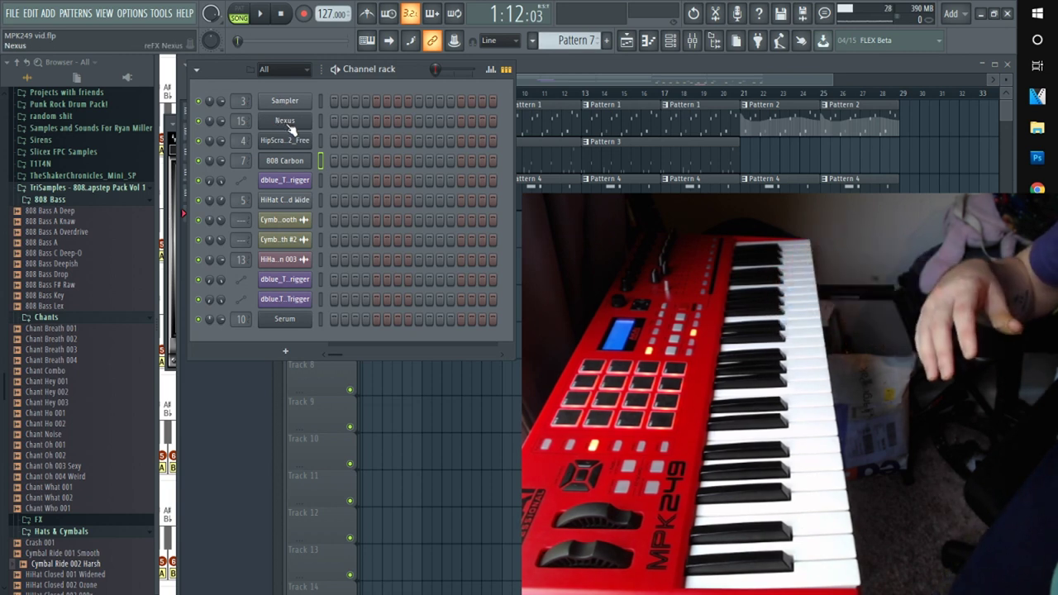
pyautogui.click(288, 352)
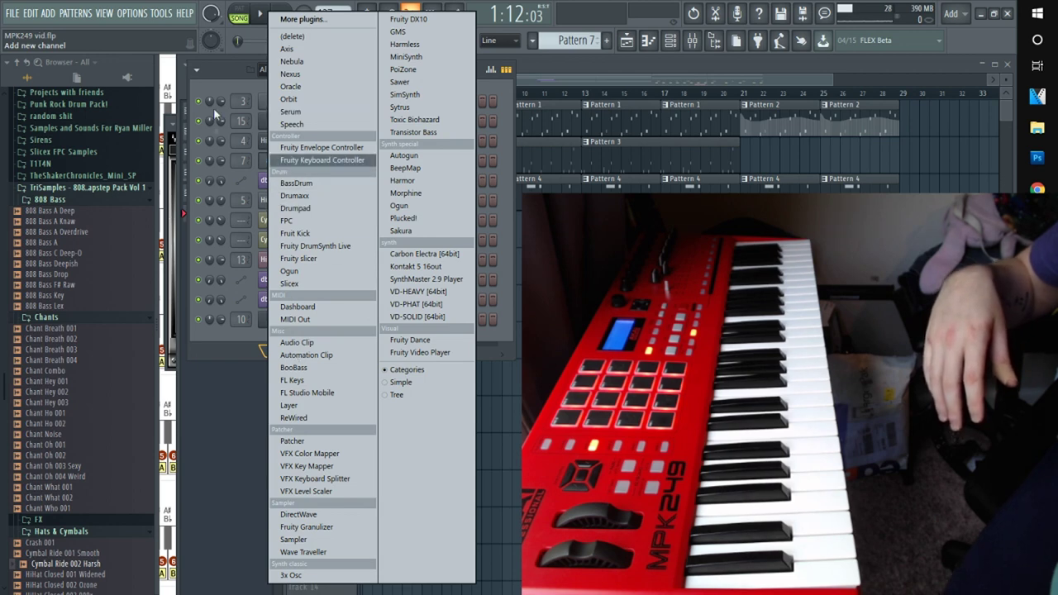
pyautogui.click(305, 116)
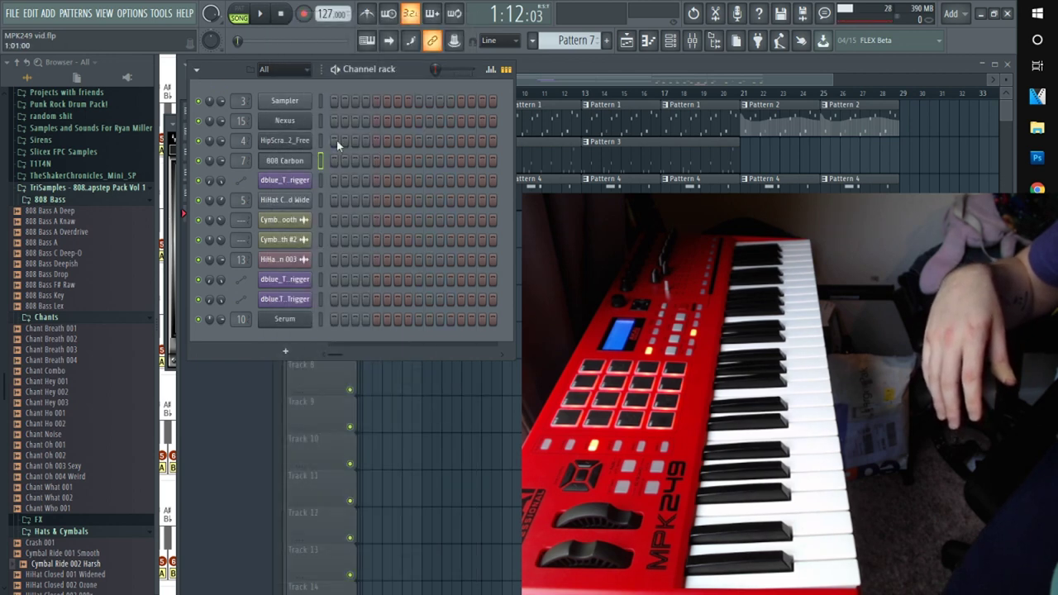
pyautogui.click(285, 121)
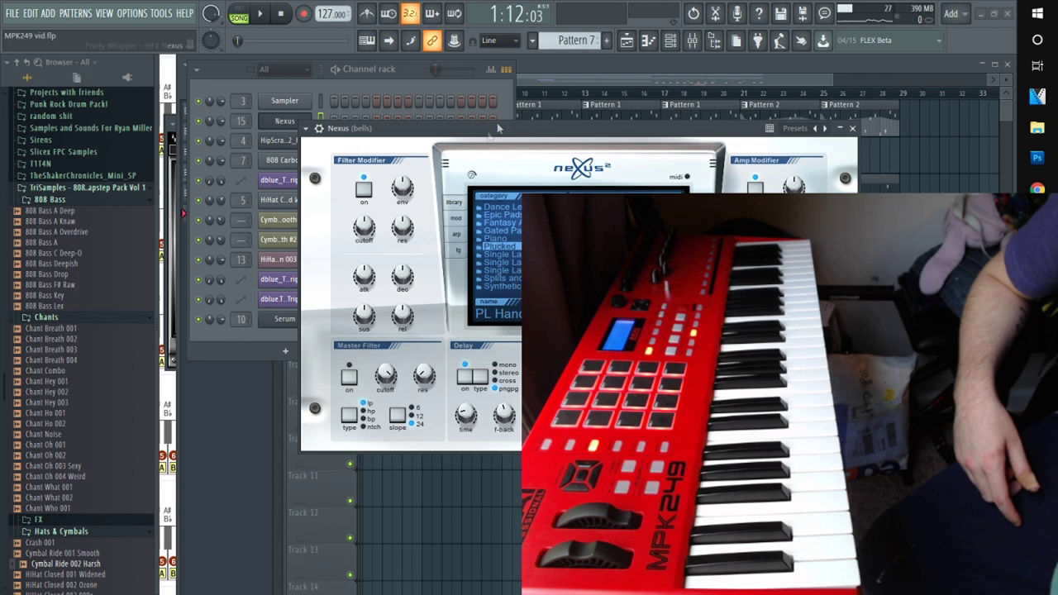
# - Open Pattern 4 from the playlist and show the 808 Carbon channel's sampler settings
pyautogui.click(468, 83)
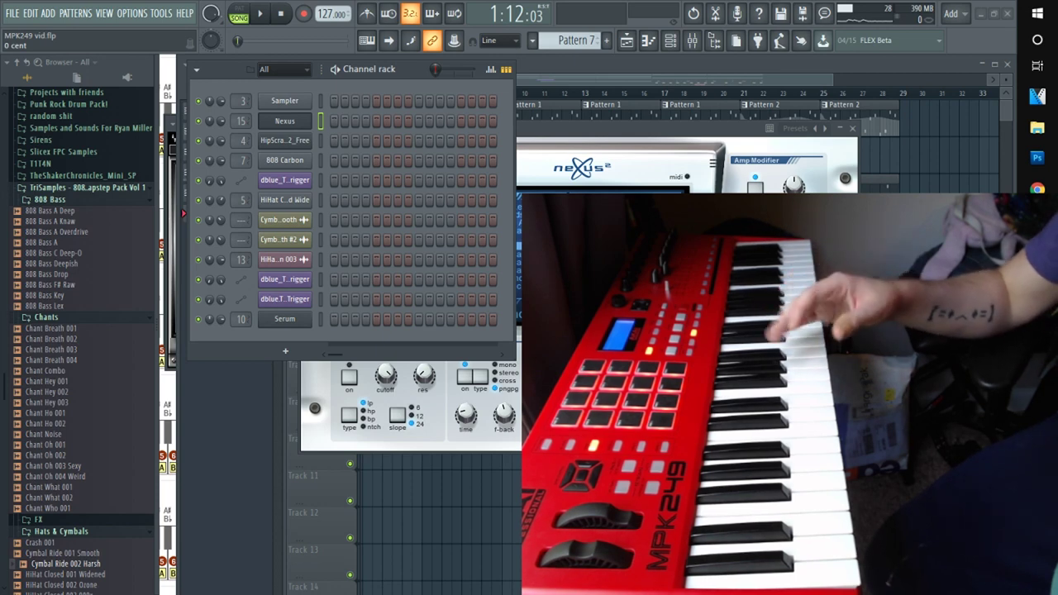
pyautogui.click(576, 88)
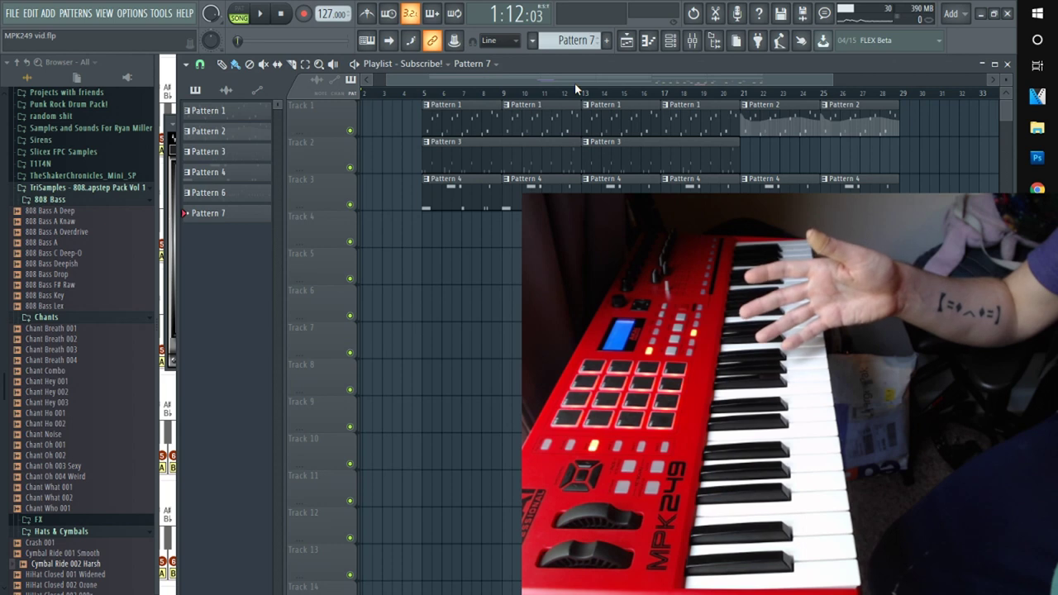
pyautogui.doubleClick(603, 189)
pyautogui.click(281, 84)
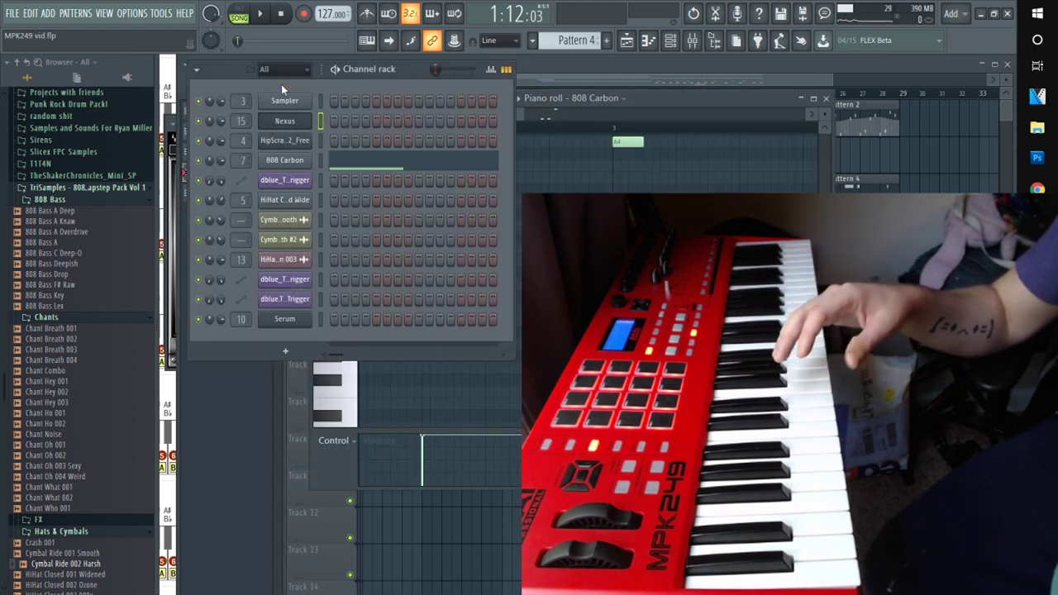
pyautogui.click(297, 162)
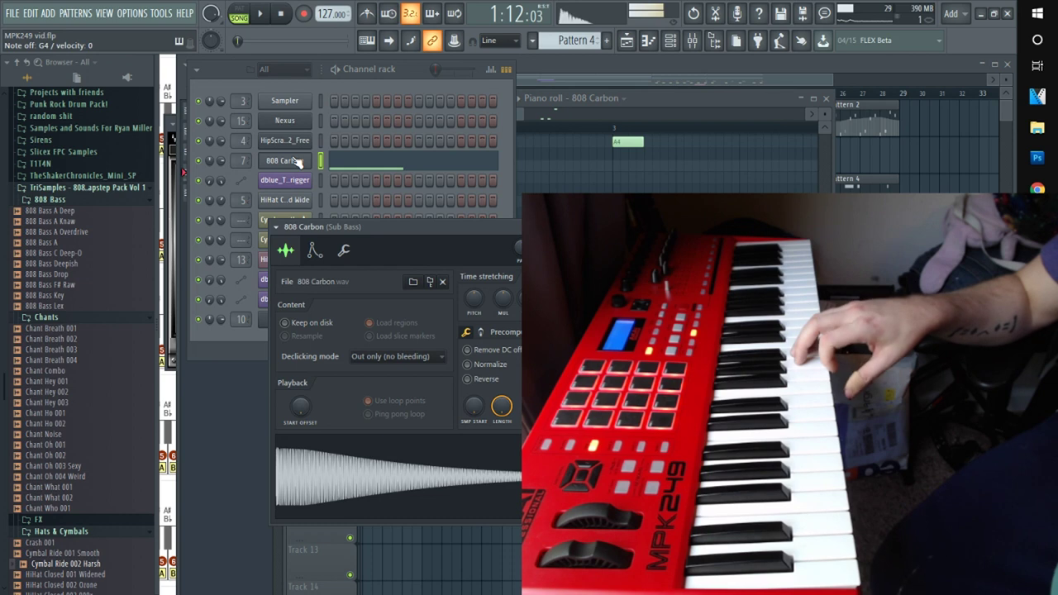
# - Enable Cut itself on the 808 Carbon channel
pyautogui.rightClick(296, 162)
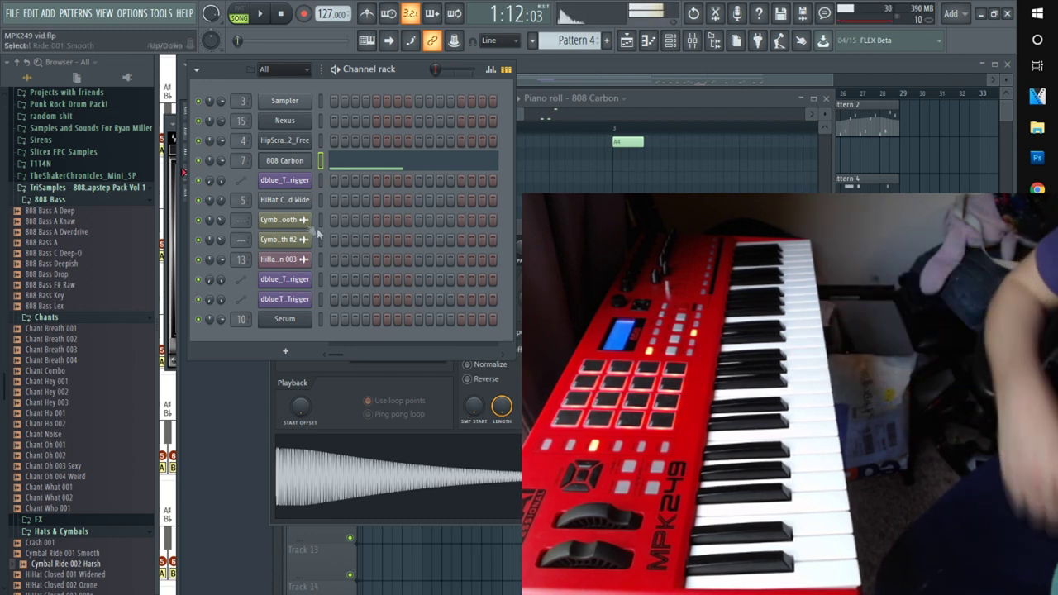
pyautogui.rightClick(281, 163)
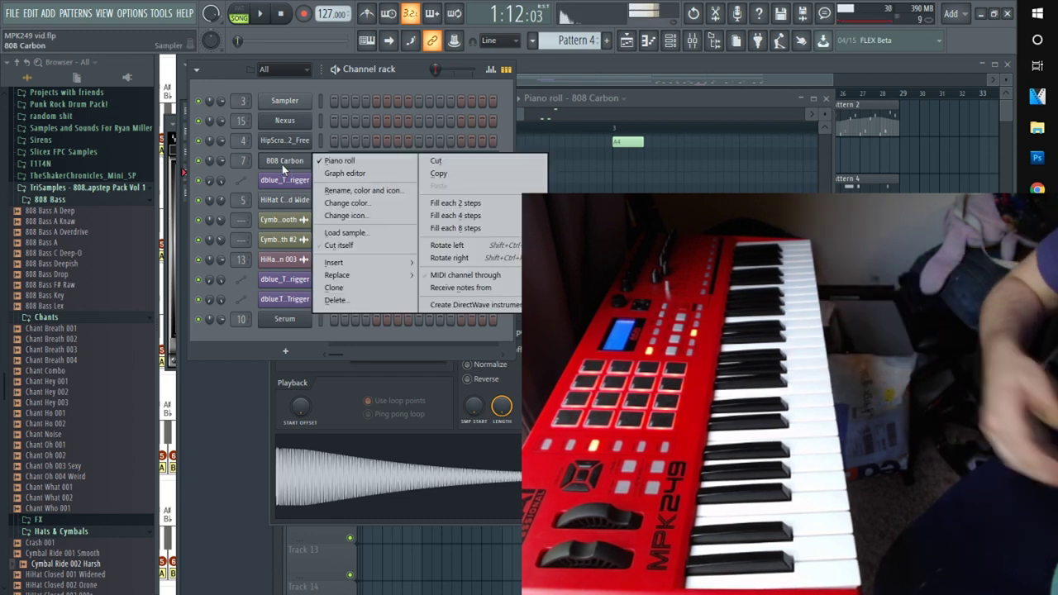
pyautogui.click(339, 247)
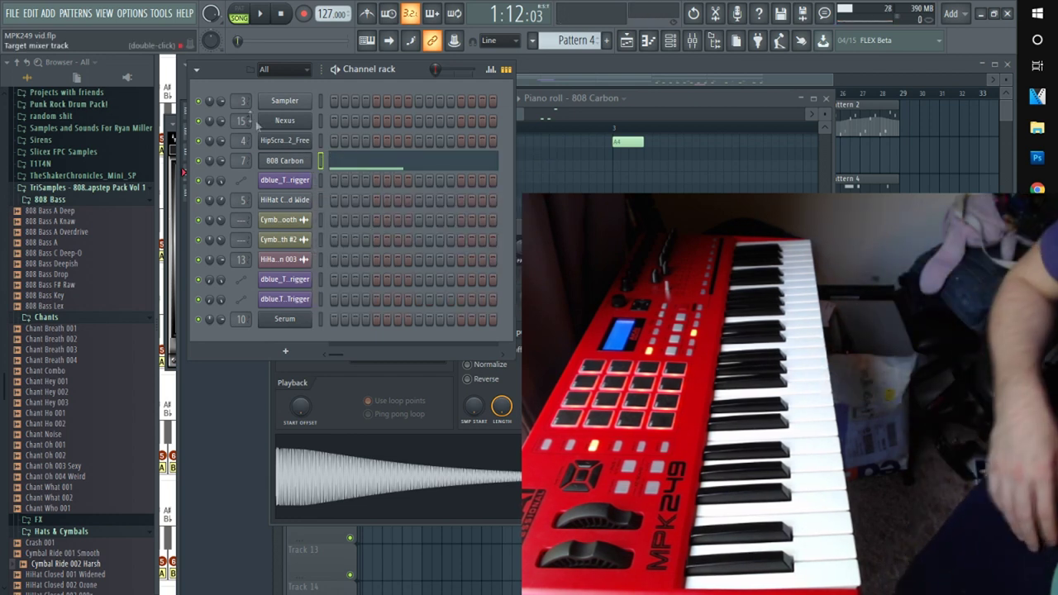
# - Set the 808 Carbon channel's pitch range to 3 semitones and link its pitch knob to a controller
pyautogui.click(280, 161)
pyautogui.click(279, 161)
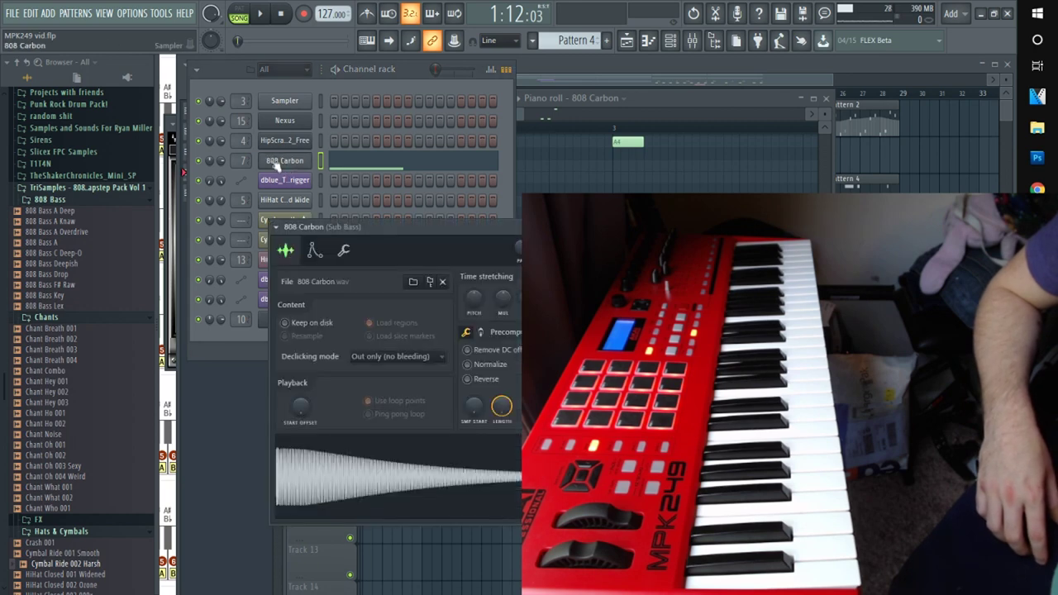
pyautogui.moveTo(347, 227); pyautogui.dragTo(346, 120)
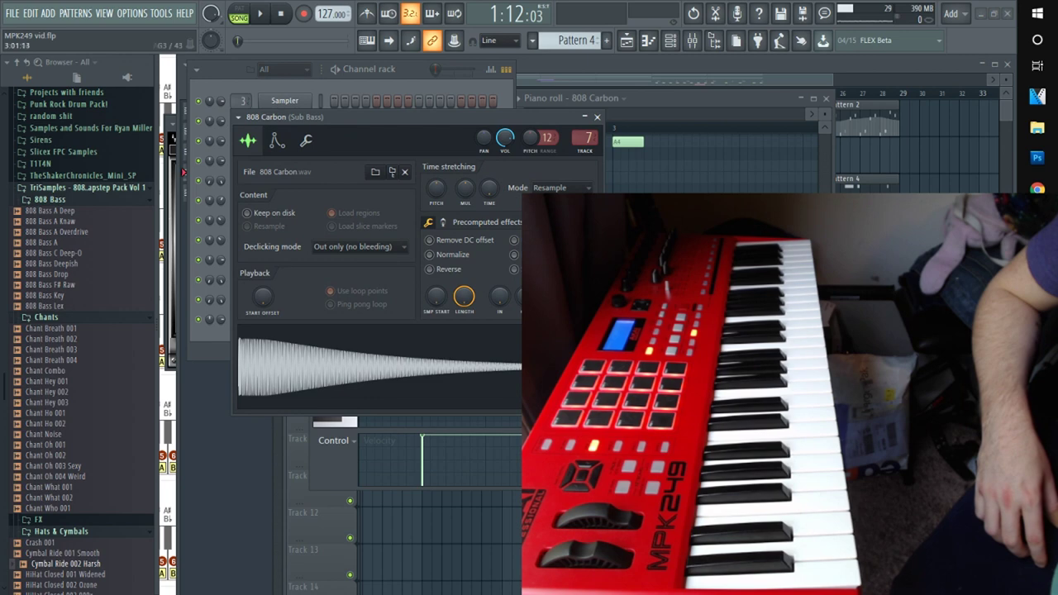
pyautogui.moveTo(431, 117); pyautogui.dragTo(357, 74)
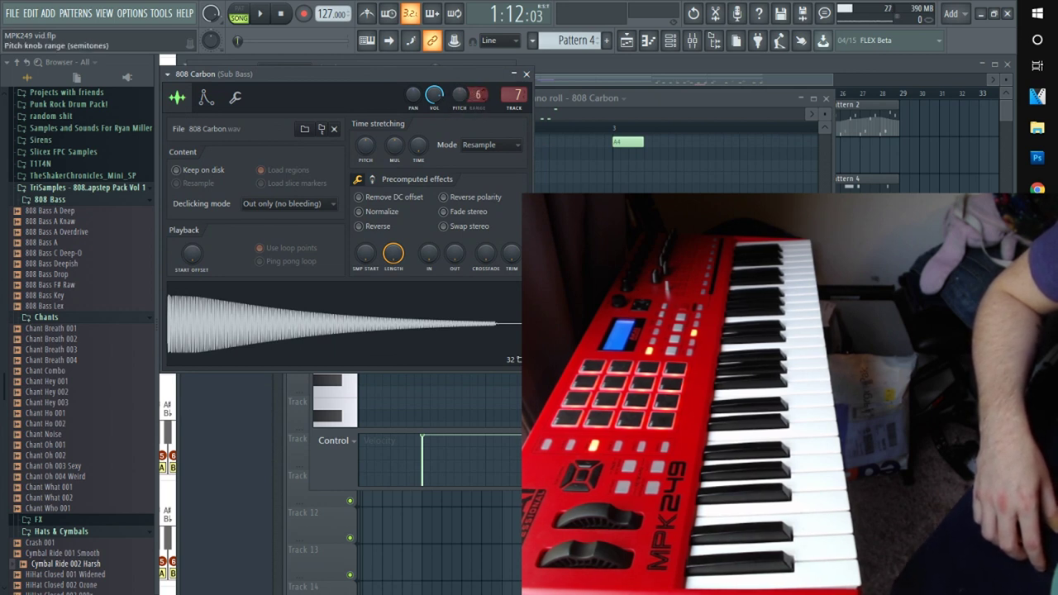
pyautogui.scroll(-1, 478, 94)
pyautogui.scroll(1, 478, 94)
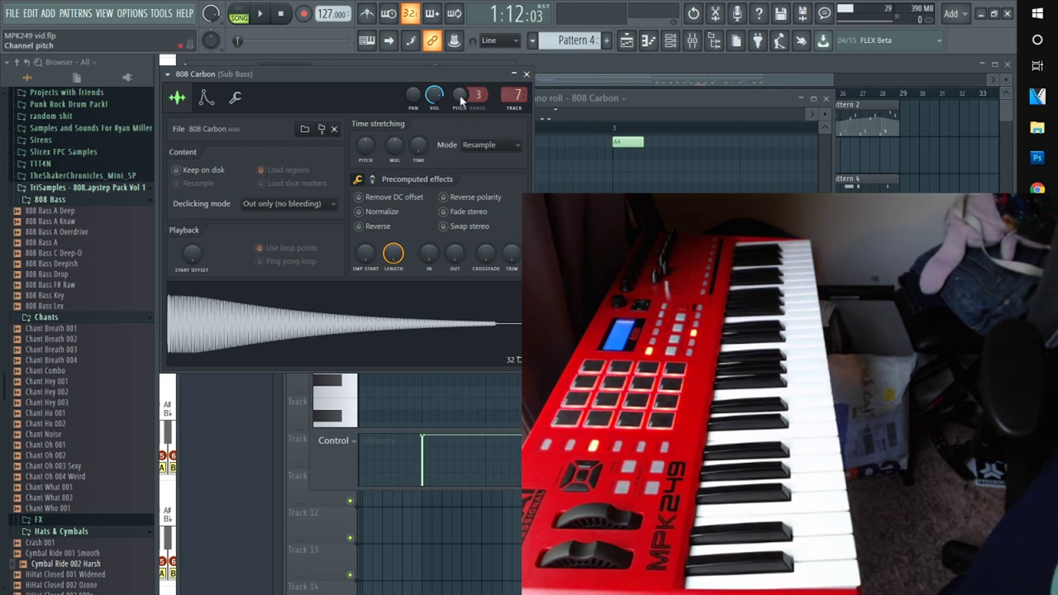
pyautogui.rightClick(461, 100)
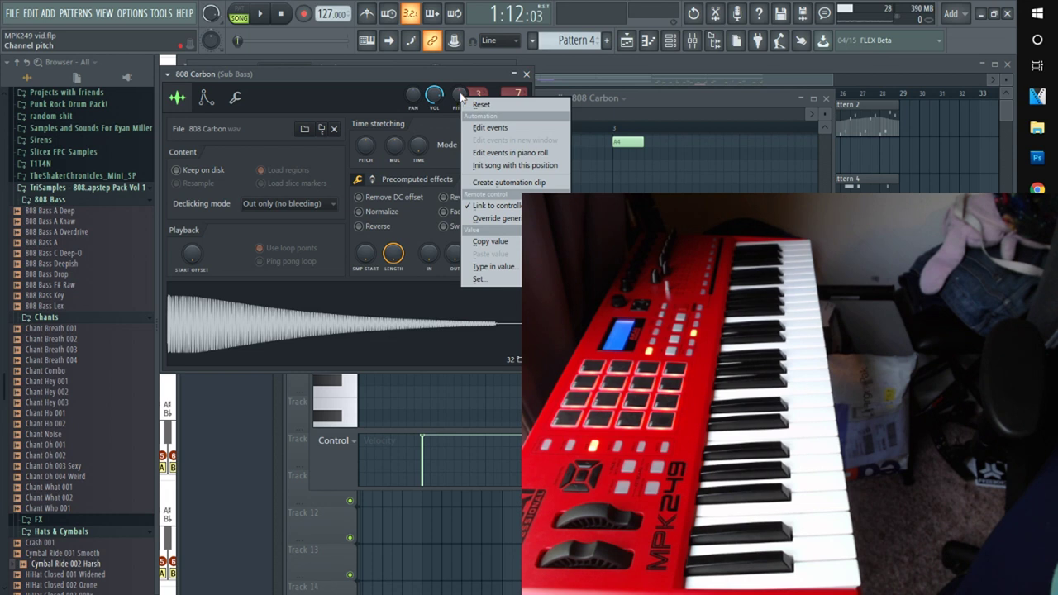
pyautogui.click(473, 204)
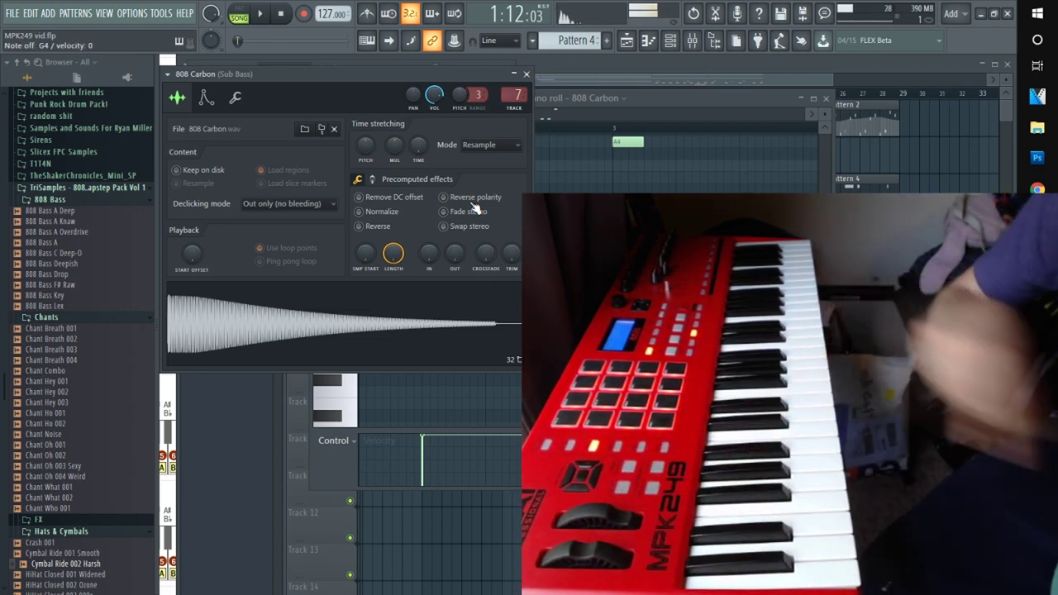
# - Set the 808 Carbon channel's pitch range to 12 semitones and check the pitch knob's controller link options
pyautogui.rightClick(463, 99)
pyautogui.click(470, 80)
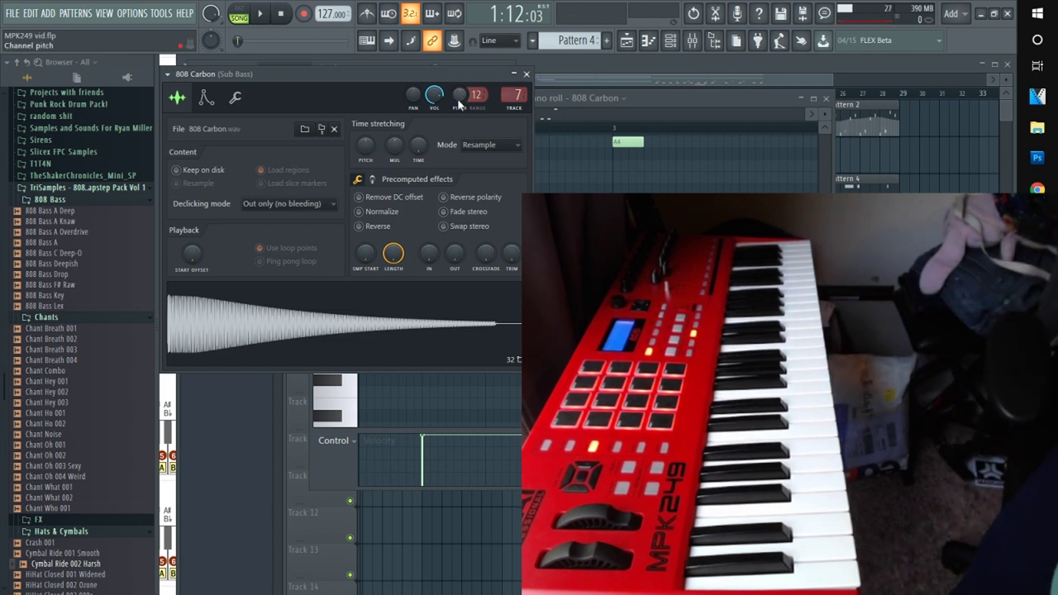
pyautogui.rightClick(458, 102)
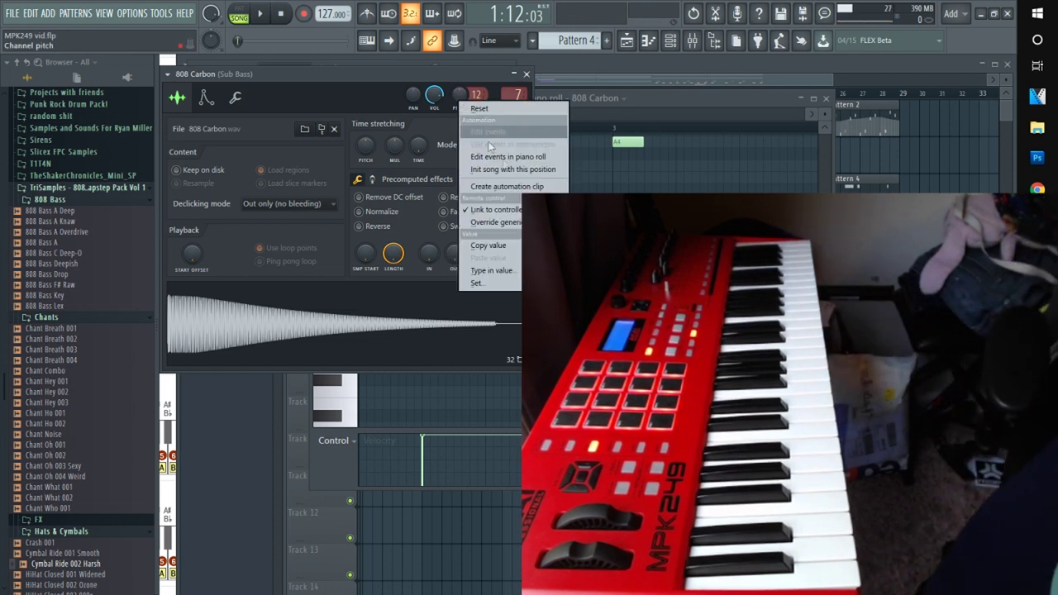
pyautogui.click(405, 71)
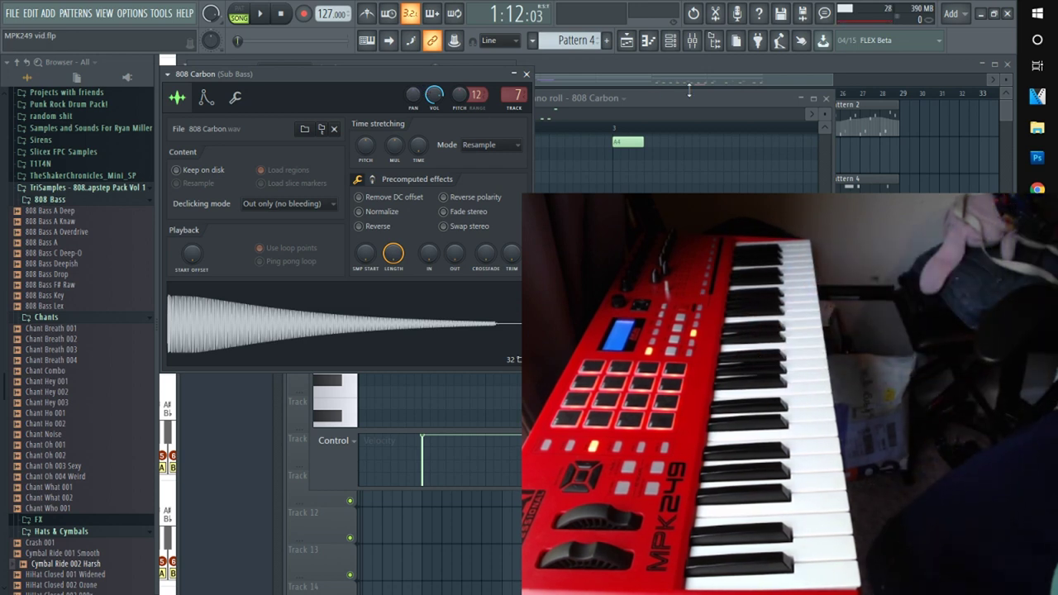
# - Open the Nexus channel's instrument from the channel rack and briefly show its channel pitch and range settings
pyautogui.click(576, 60)
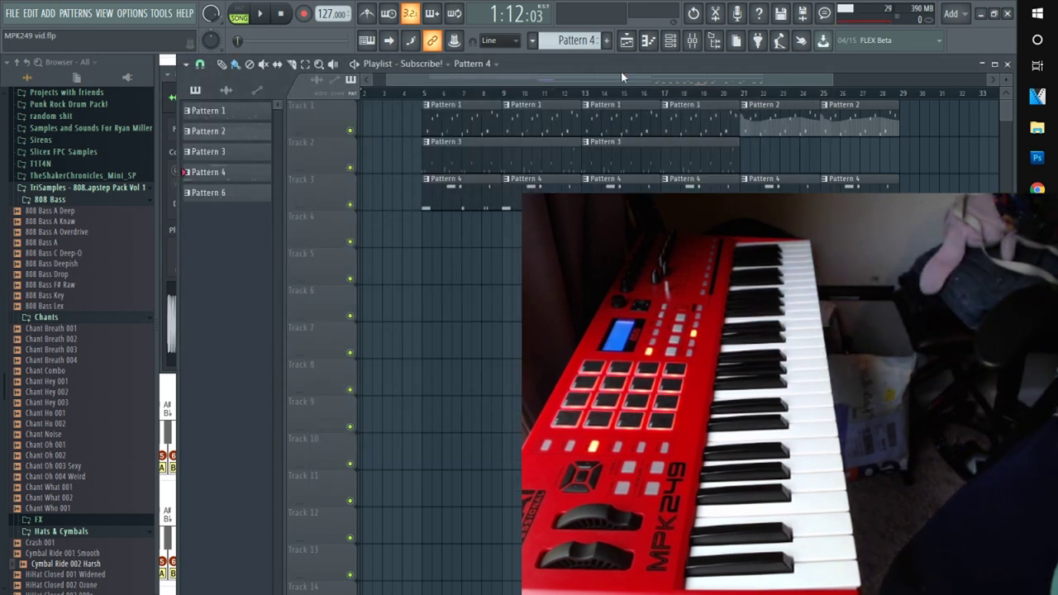
pyautogui.click(673, 44)
pyautogui.click(284, 121)
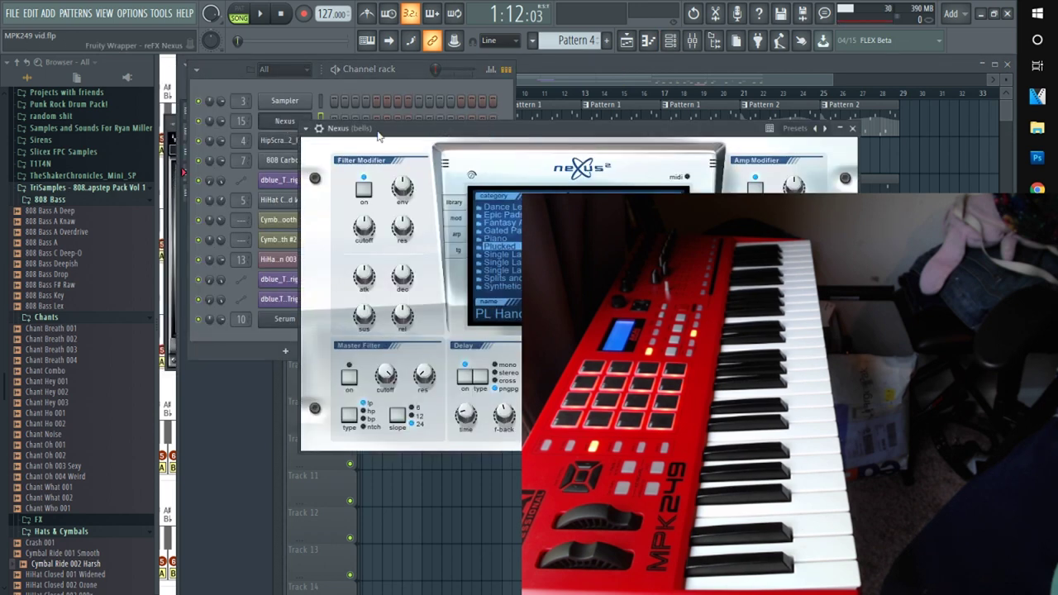
pyautogui.click(320, 130)
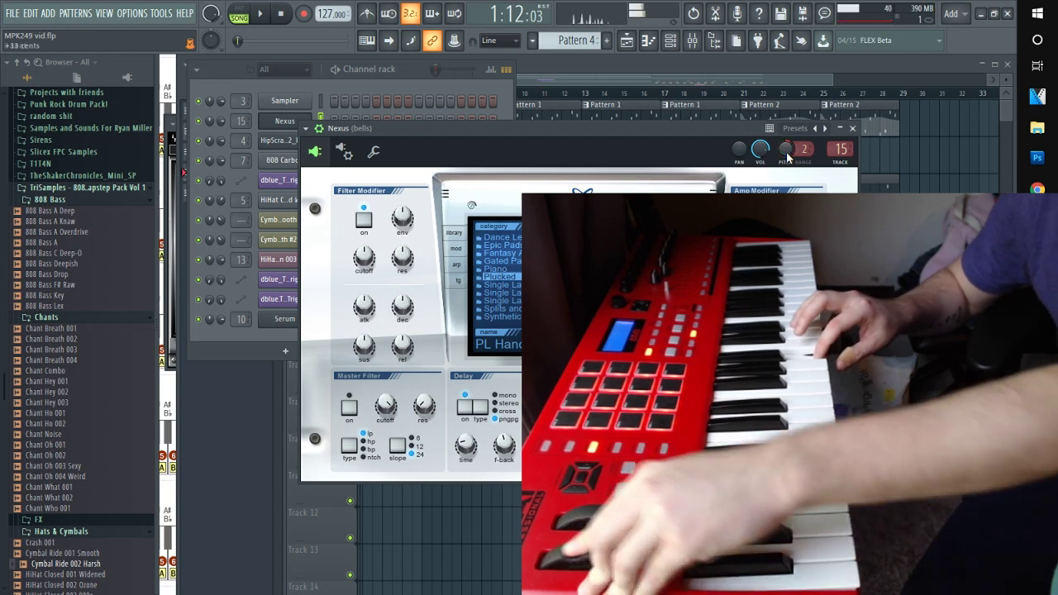
pyautogui.click(319, 129)
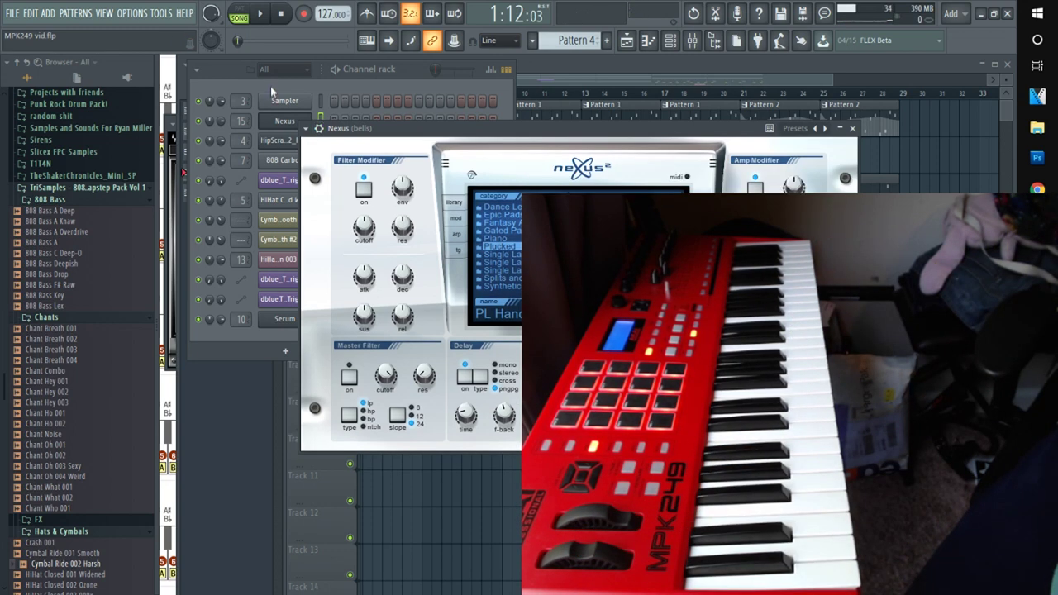
# - Open the Serum channel's instrument from the channel rack and move its window beside the browser
pyautogui.click(271, 86)
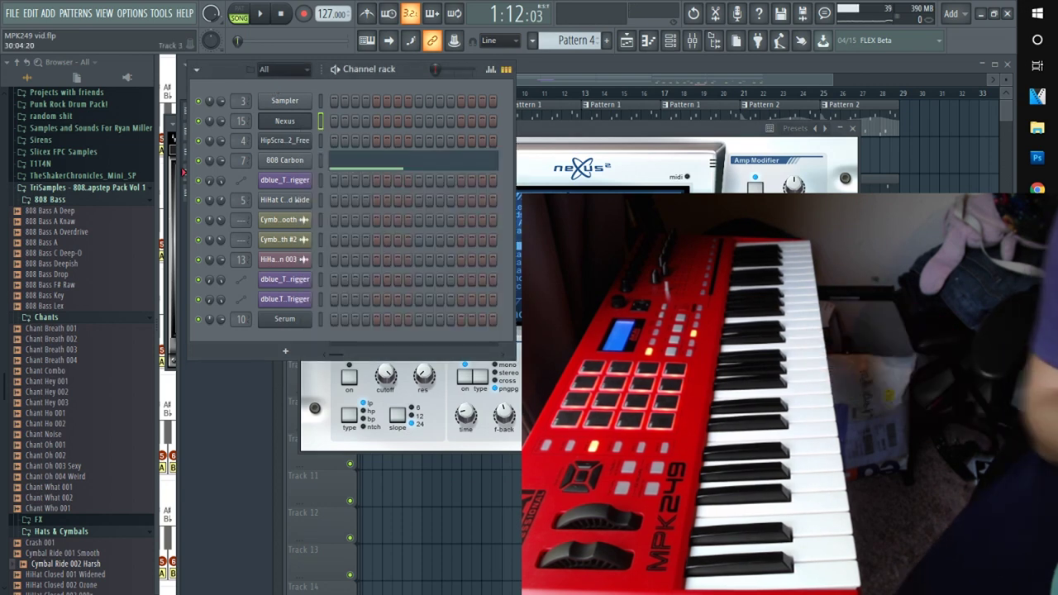
pyautogui.click(303, 321)
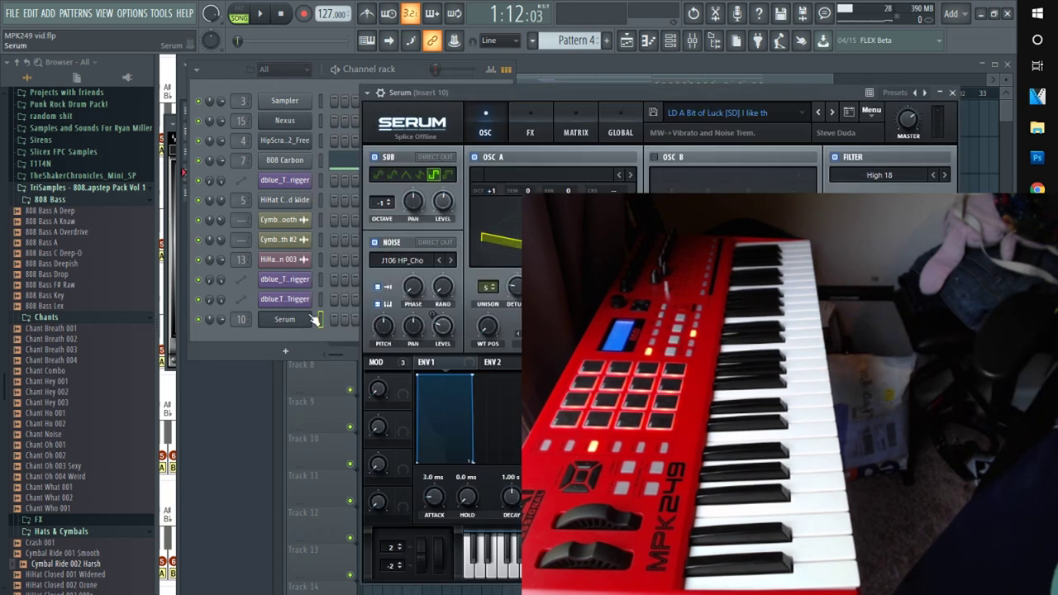
pyautogui.moveTo(692, 93); pyautogui.dragTo(493, 79)
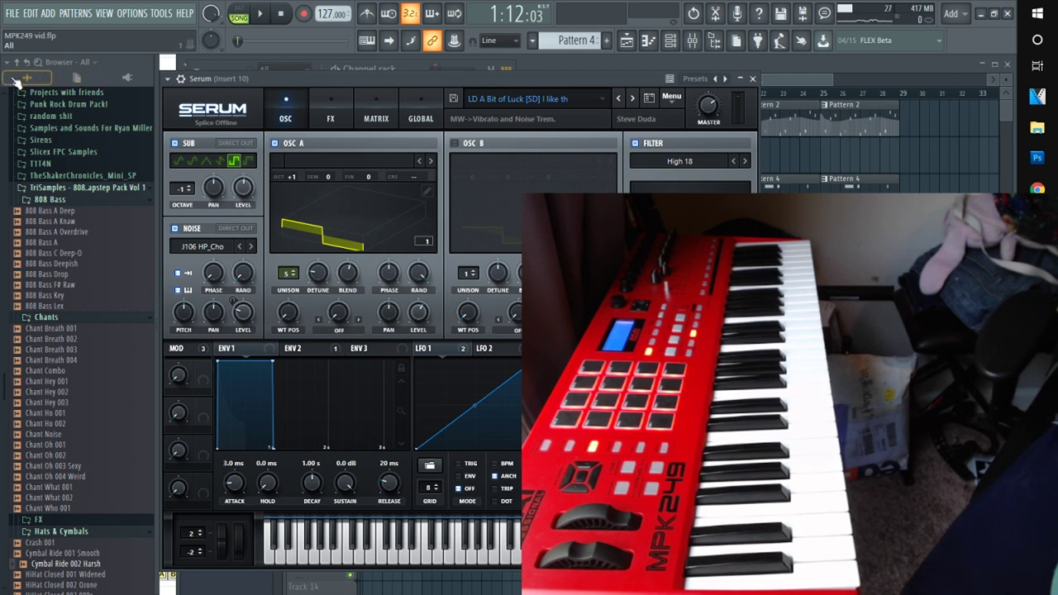
# - Collapse the browser folders and expand Serum's parameter list under the current project's generators
pyautogui.click(78, 78)
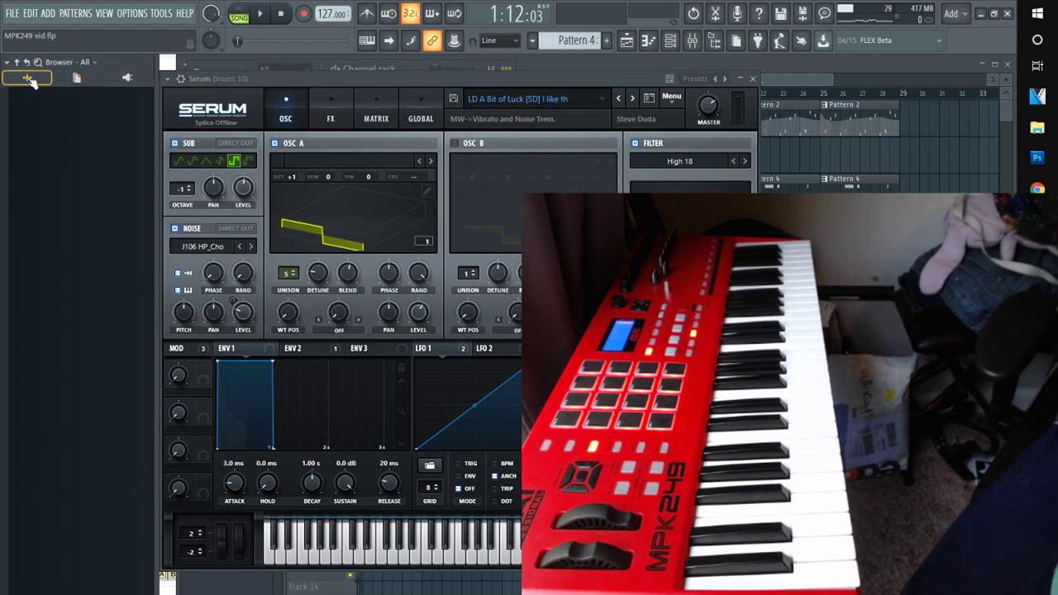
pyautogui.click(29, 80)
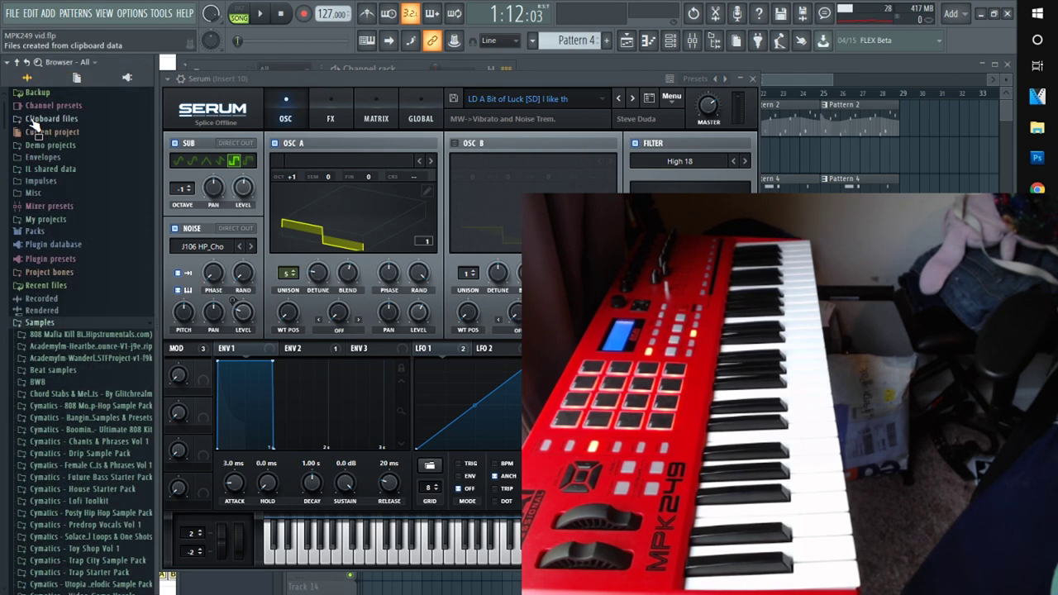
pyautogui.click(37, 134)
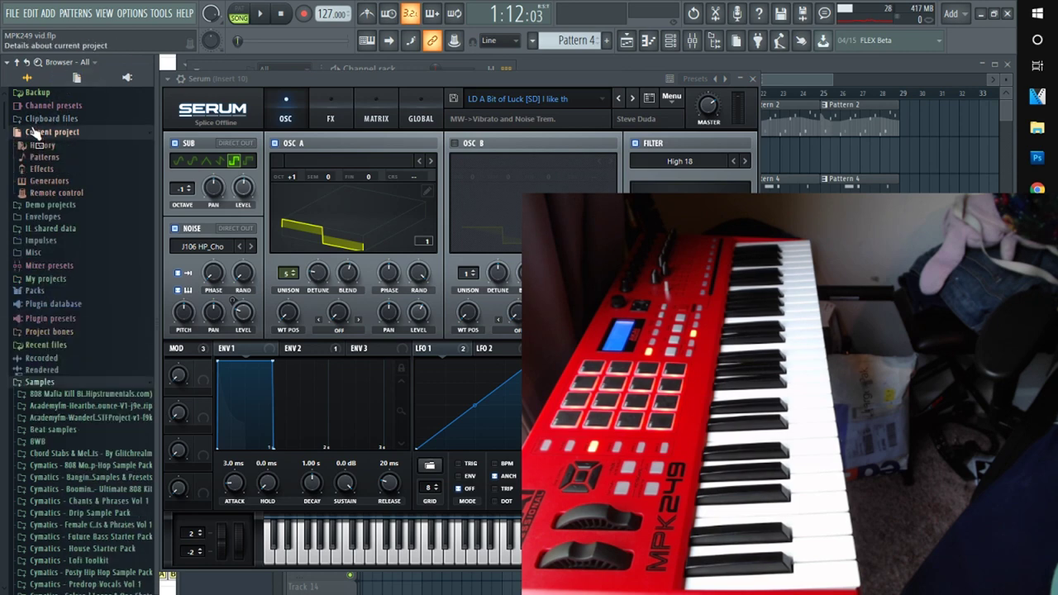
pyautogui.click(48, 182)
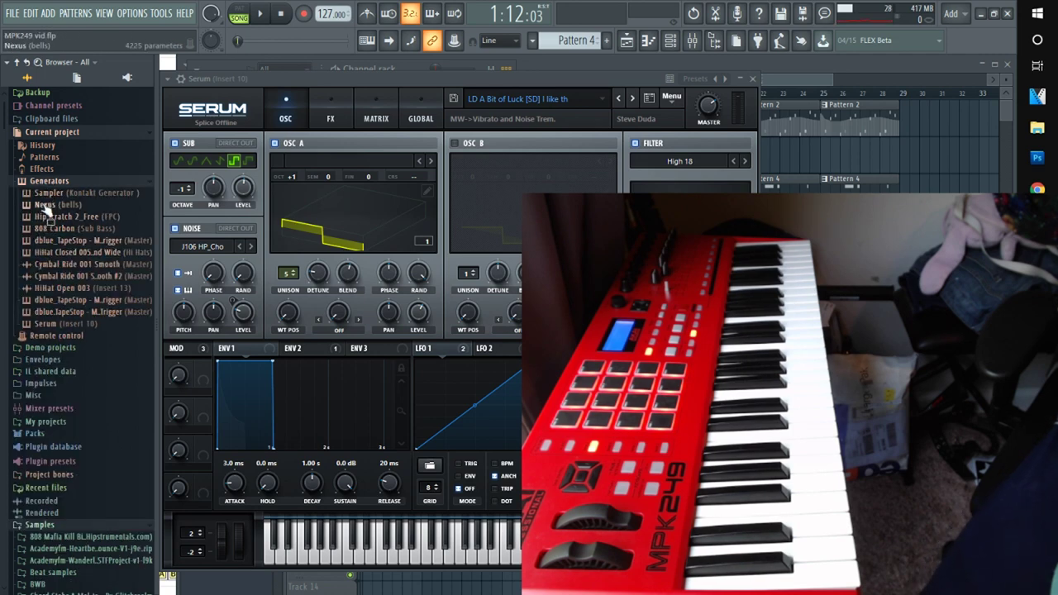
pyautogui.click(45, 324)
# - Find Serum's Pitch Bend parameter in the browser and link it to a controller
pyautogui.scroll(-10, 45, 378)
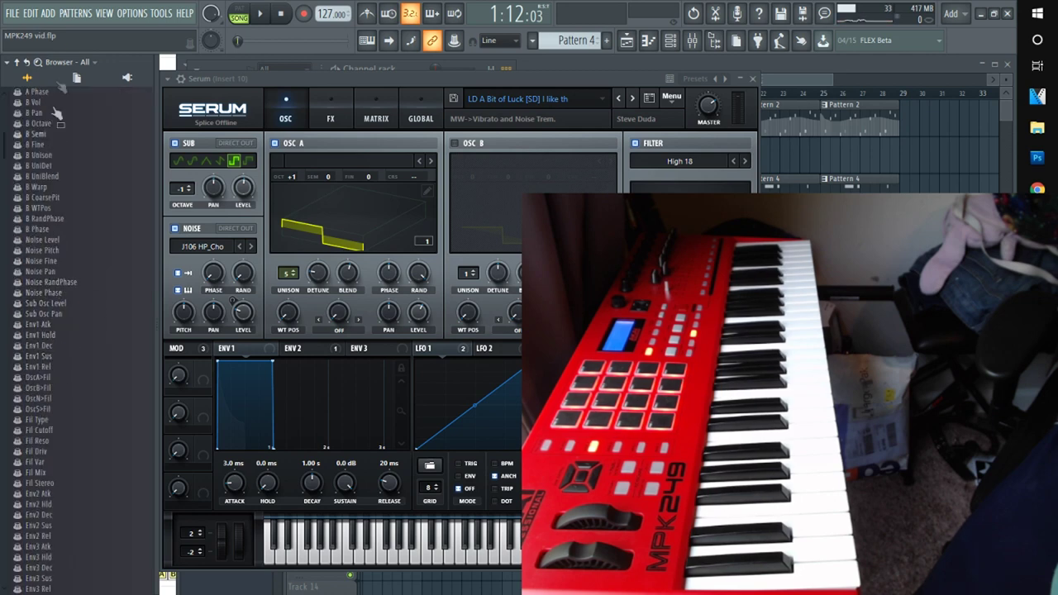
pyautogui.scroll(-20, 45, 405)
pyautogui.scroll(-8, 43, 396)
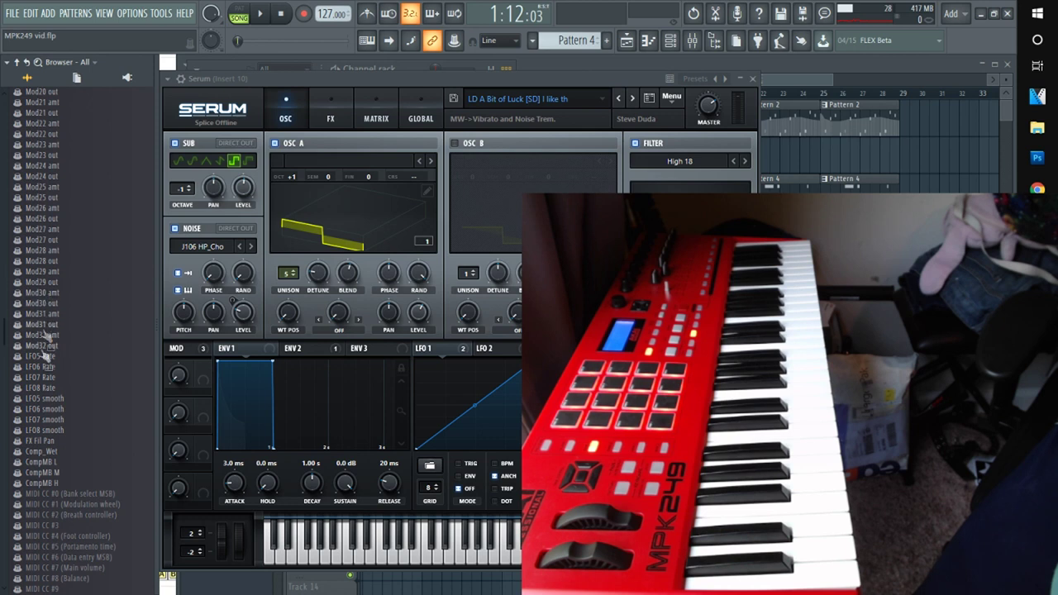
pyautogui.scroll(10, 40, 352)
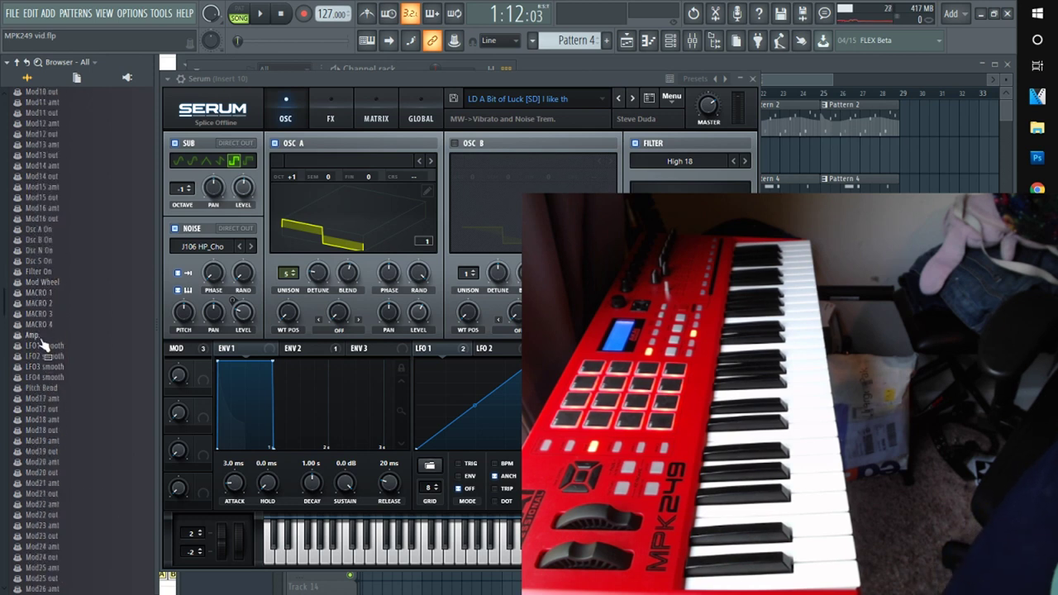
pyautogui.rightClick(46, 389)
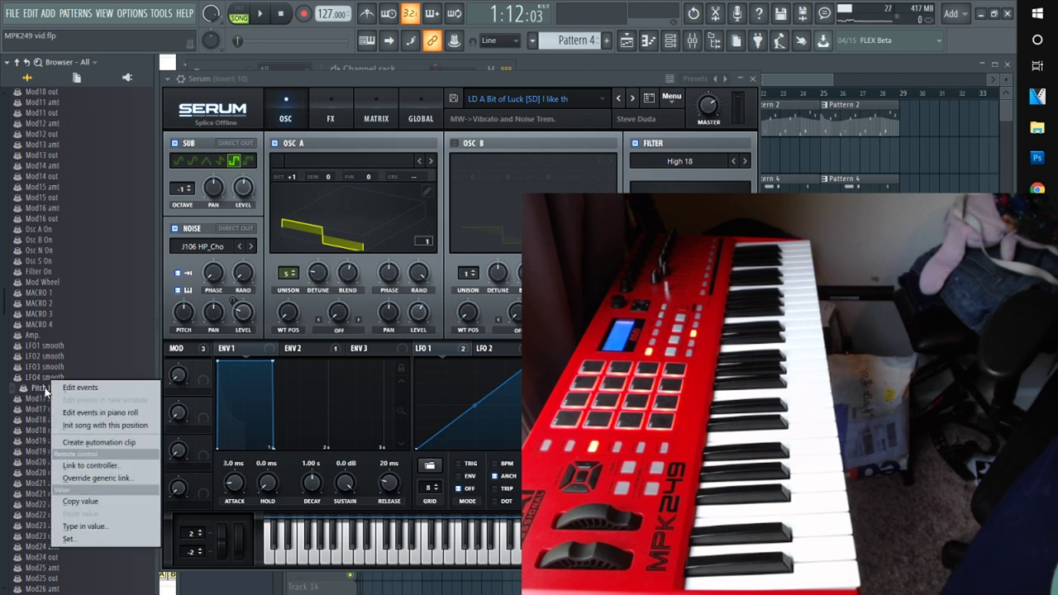
pyautogui.click(89, 466)
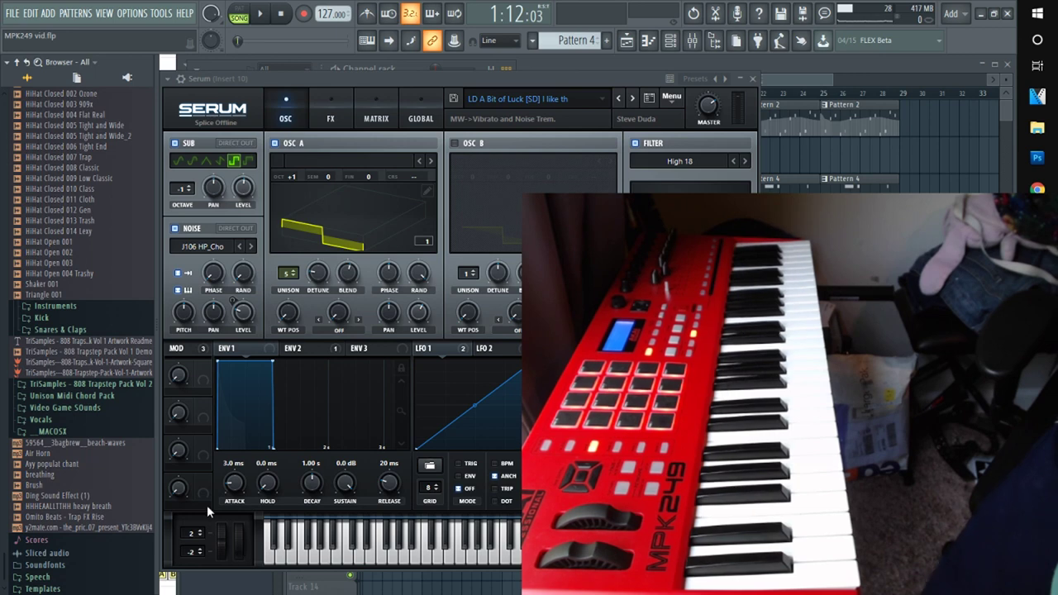
# - Search the browser for "pitch bend"
pyautogui.click(39, 64)
pyautogui.write('p')
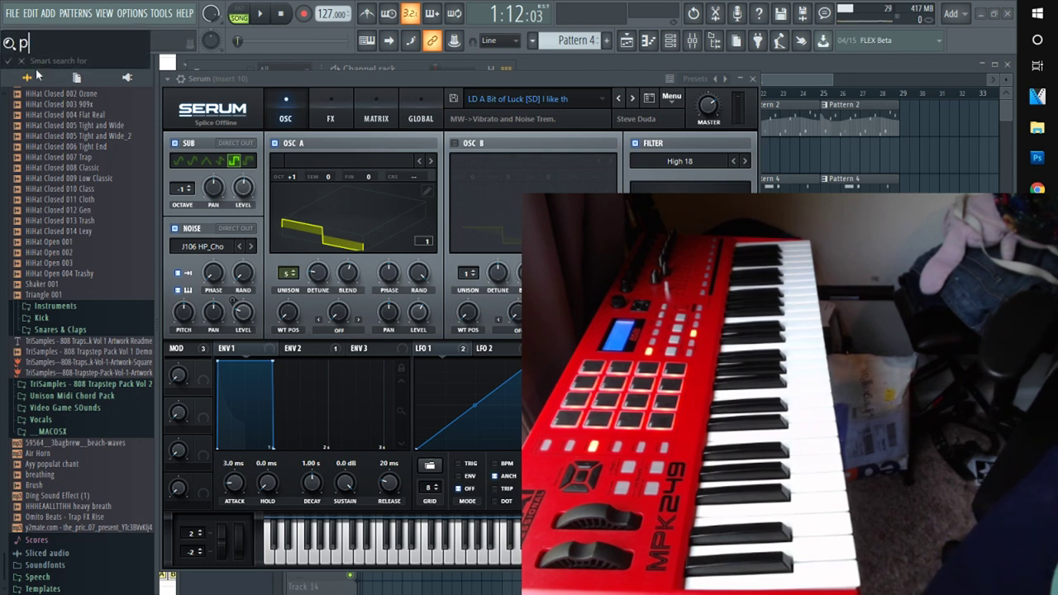
pyautogui.write('itch bend')
pyautogui.press('Return')
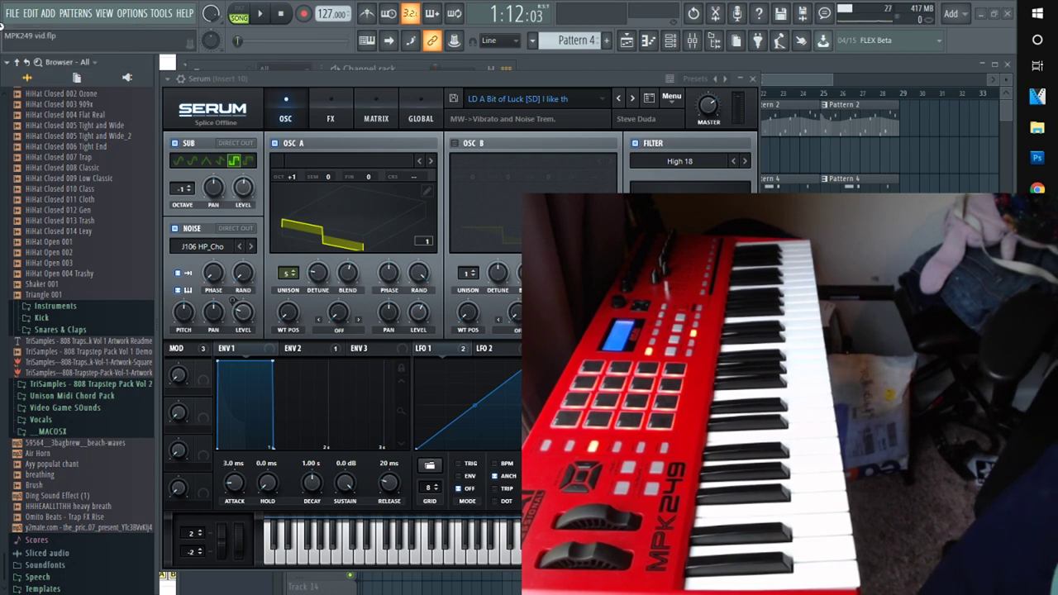
# - Look through the current project's history of knob tweaks and expand the Generators folder in the browser
pyautogui.scroll(8, 31, 159)
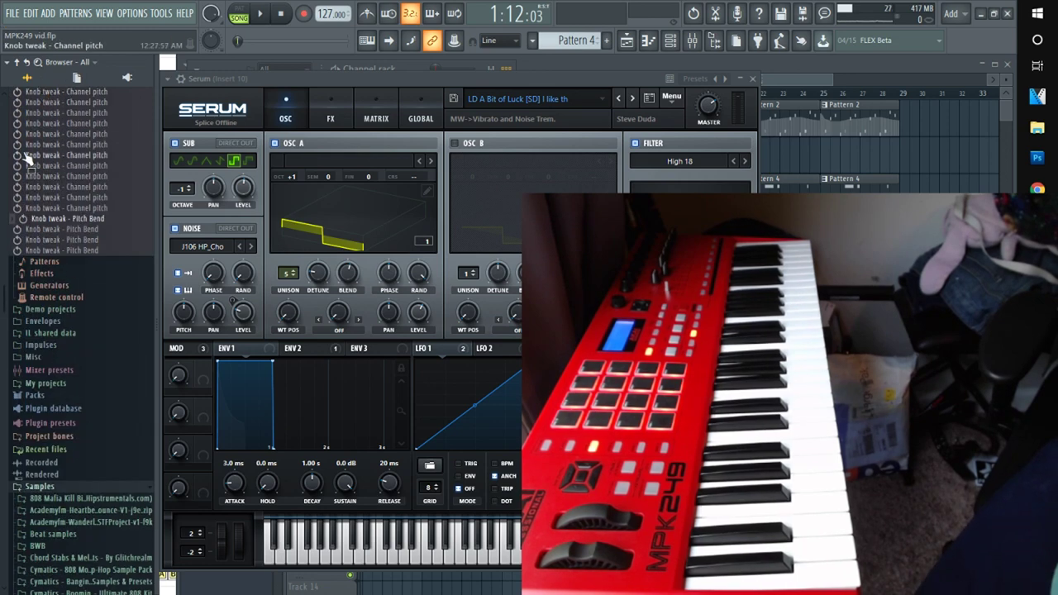
pyautogui.scroll(6, 31, 159)
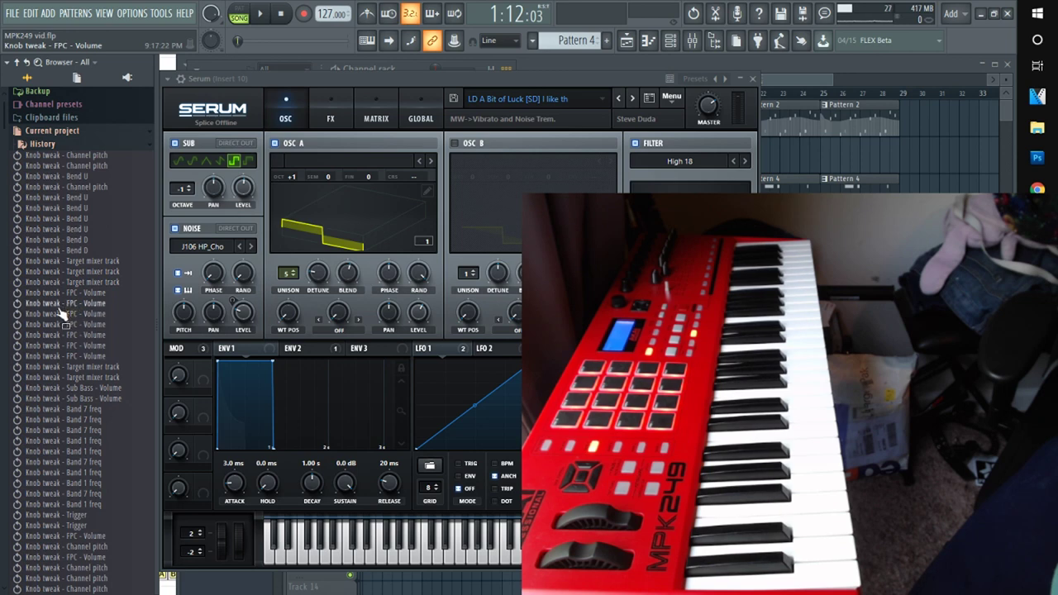
pyautogui.scroll(-4, 70, 426)
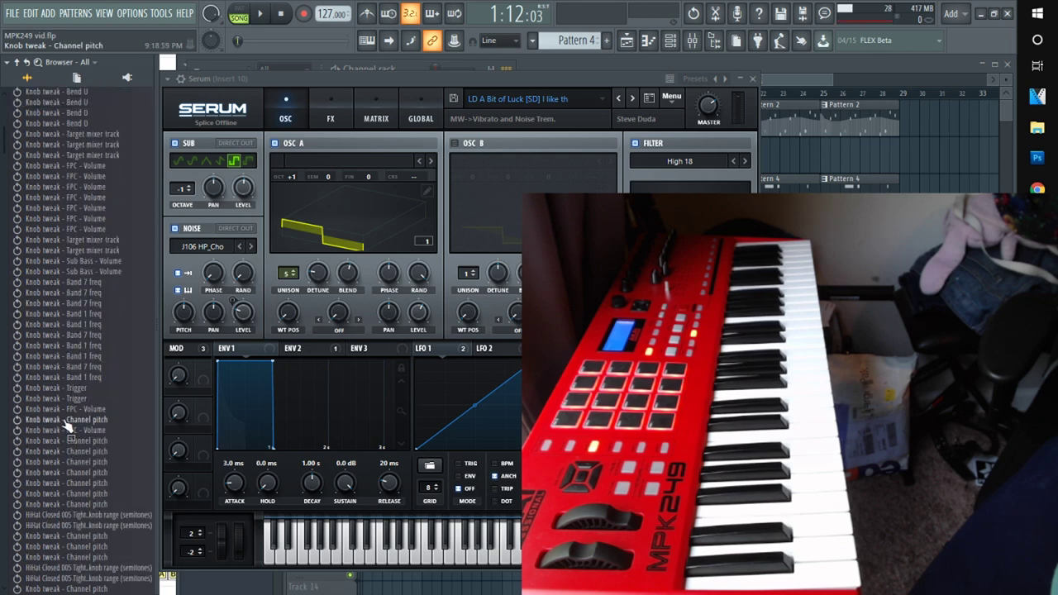
pyautogui.scroll(-4, 69, 413)
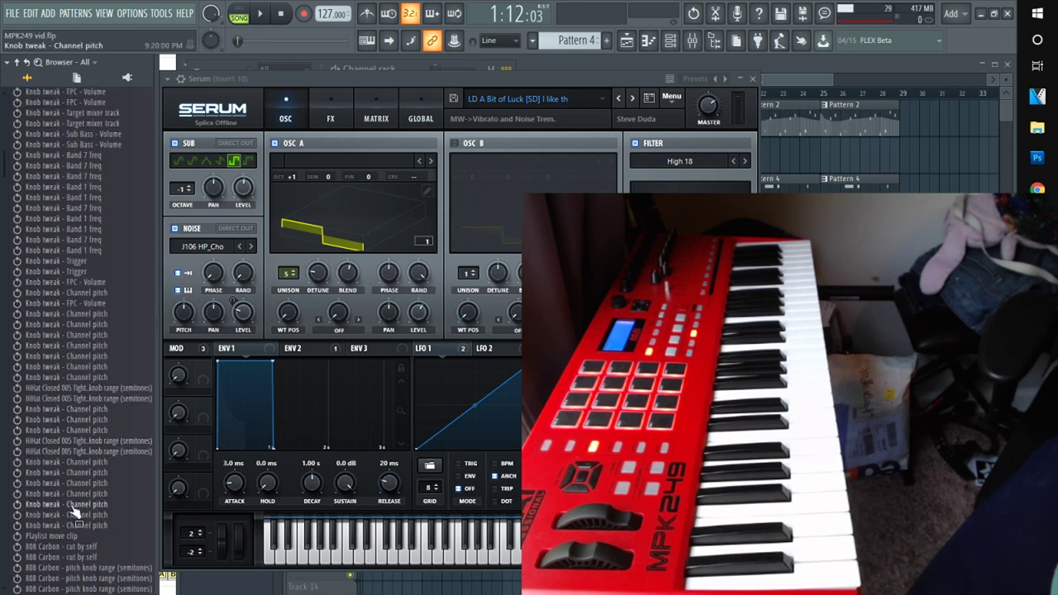
pyautogui.scroll(8, 50, 372)
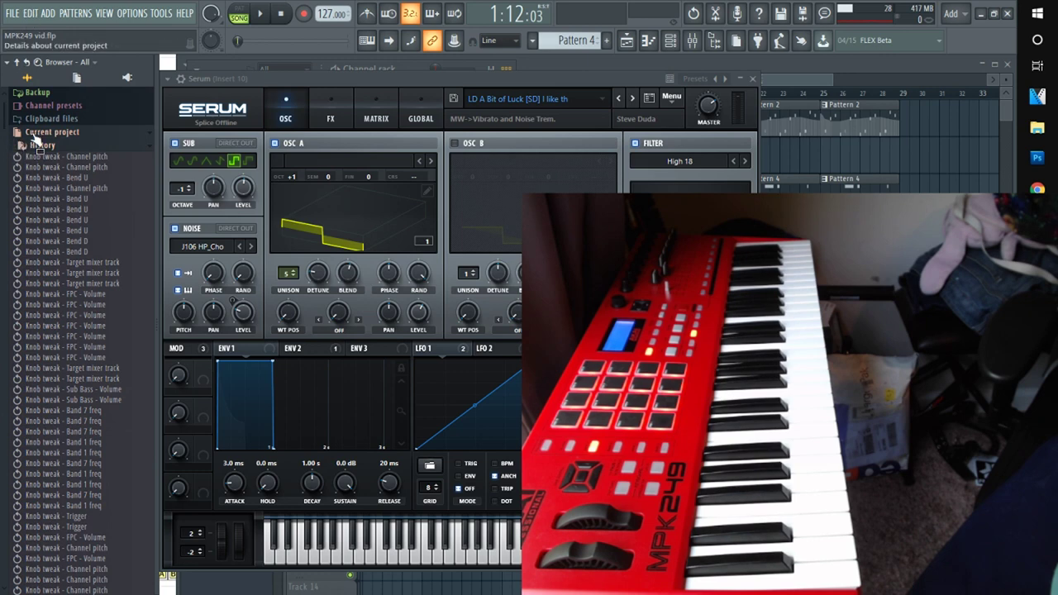
pyautogui.scroll(-12, 37, 165)
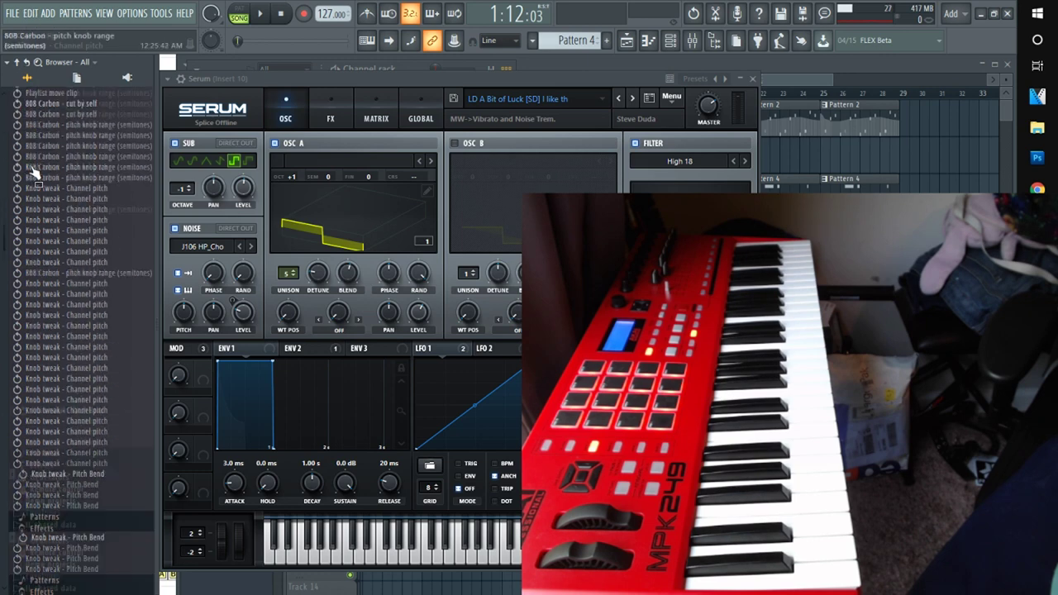
pyautogui.click(55, 225)
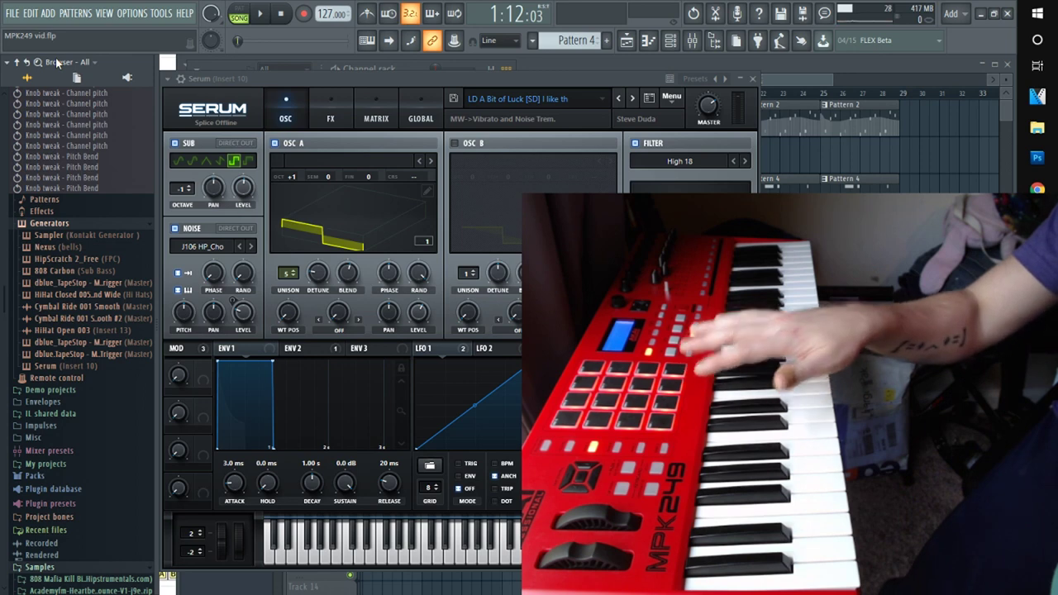
# - Show FPC among the plugins available for a new channel, and open the existing HipScratch 2_Free channel's FPC
pyautogui.click(673, 41)
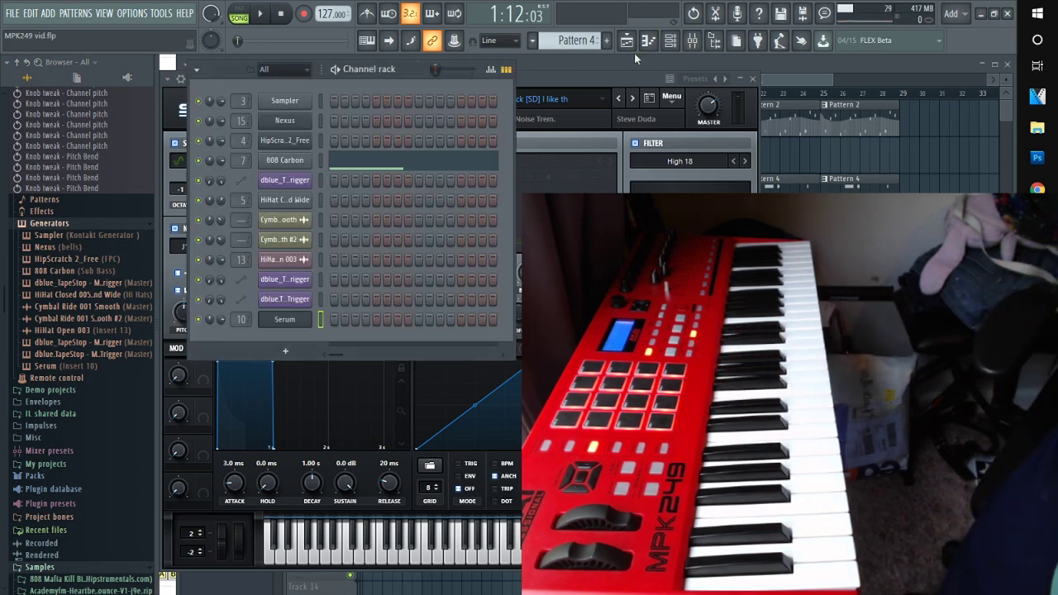
pyautogui.click(287, 352)
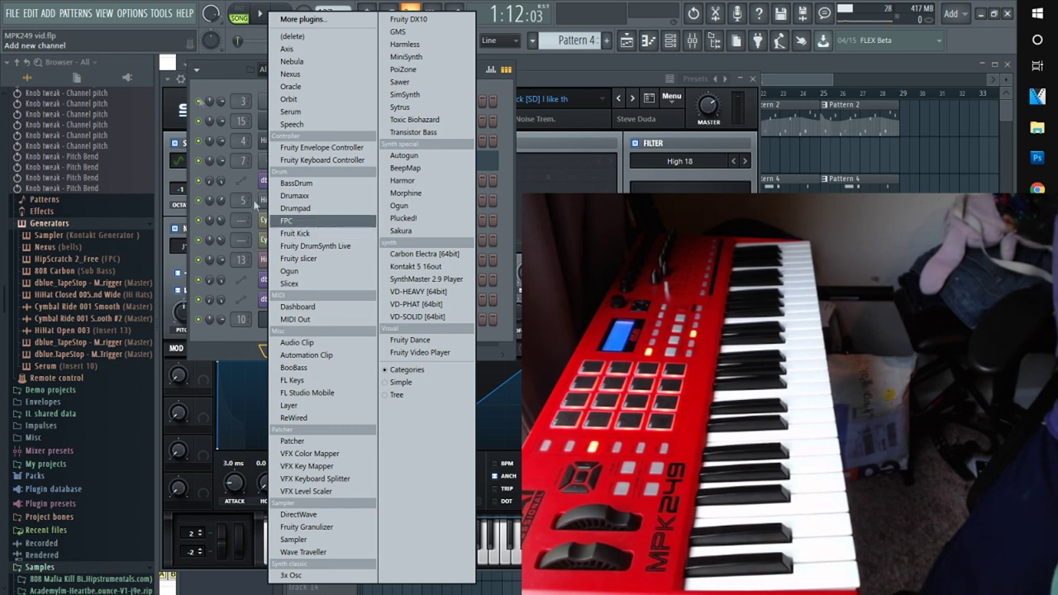
pyautogui.click(228, 82)
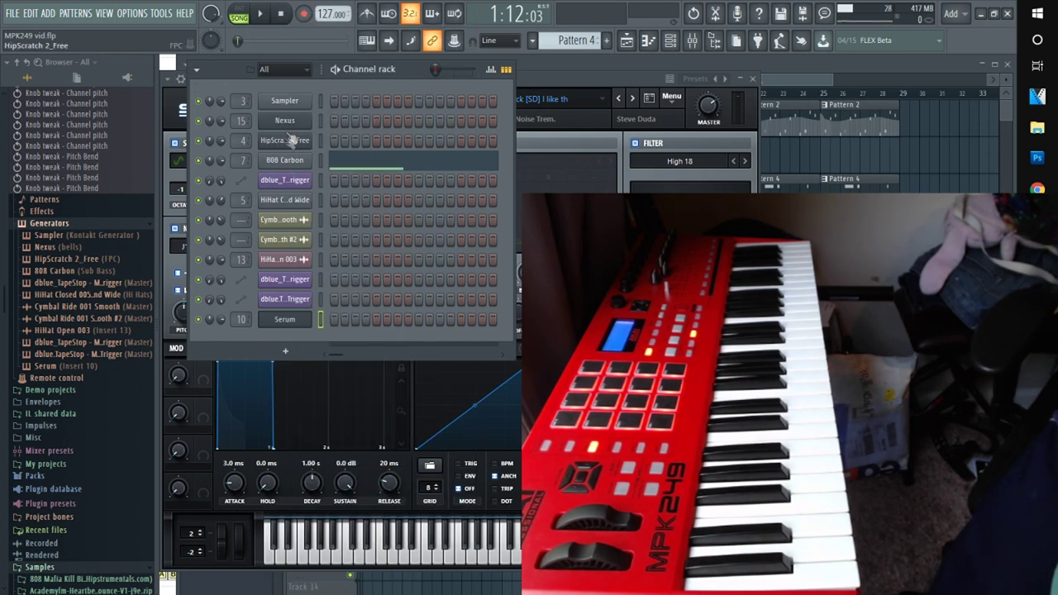
pyautogui.click(285, 140)
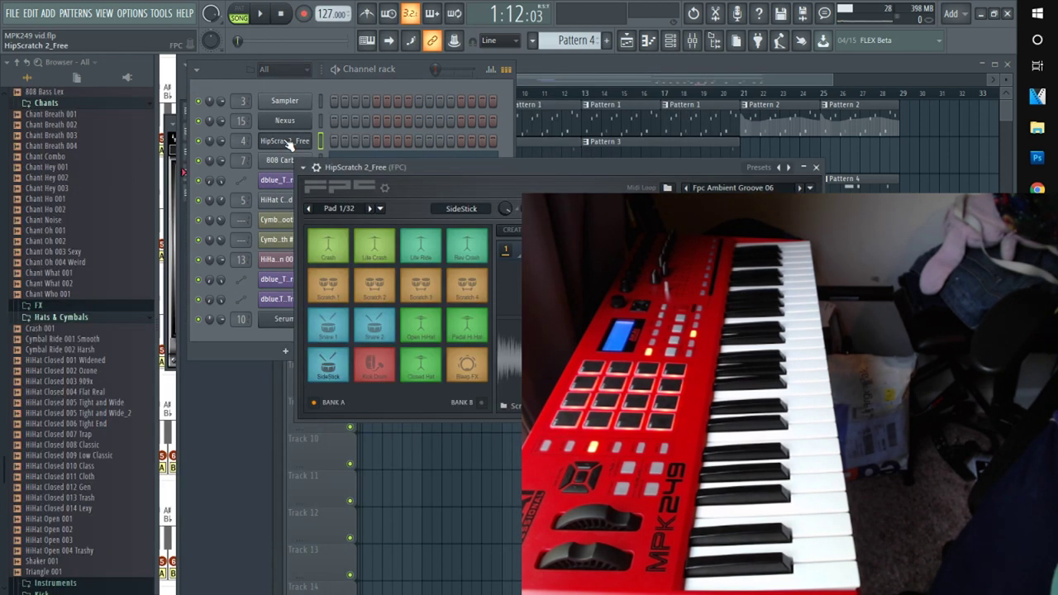
pyautogui.doubleClick(581, 172)
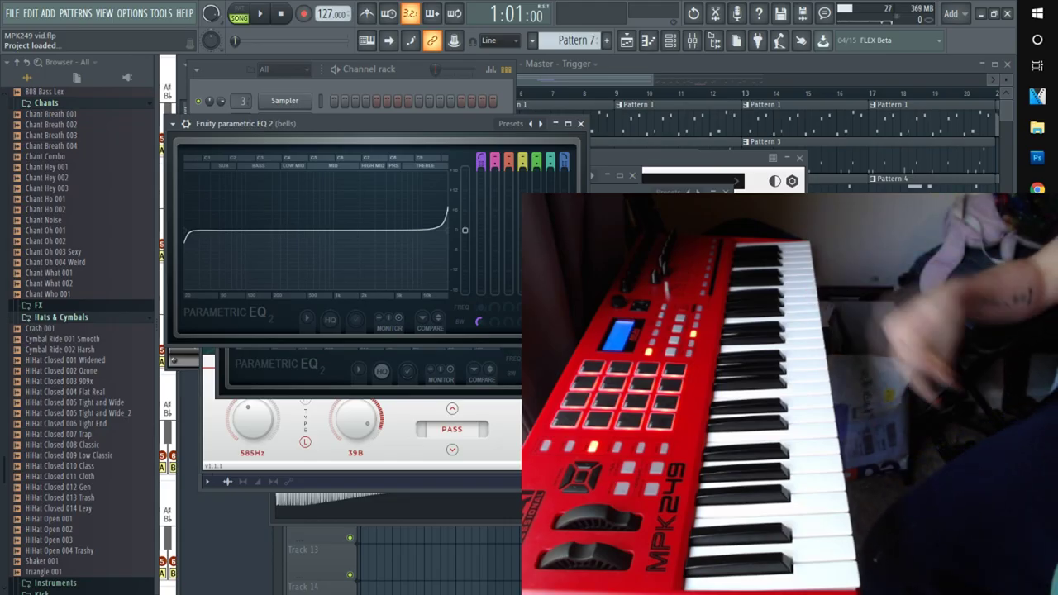
# - Bring up the channel rack in the reloaded project and reopen the HipScratch 2_Free channel's drum pads
pyautogui.click(341, 79)
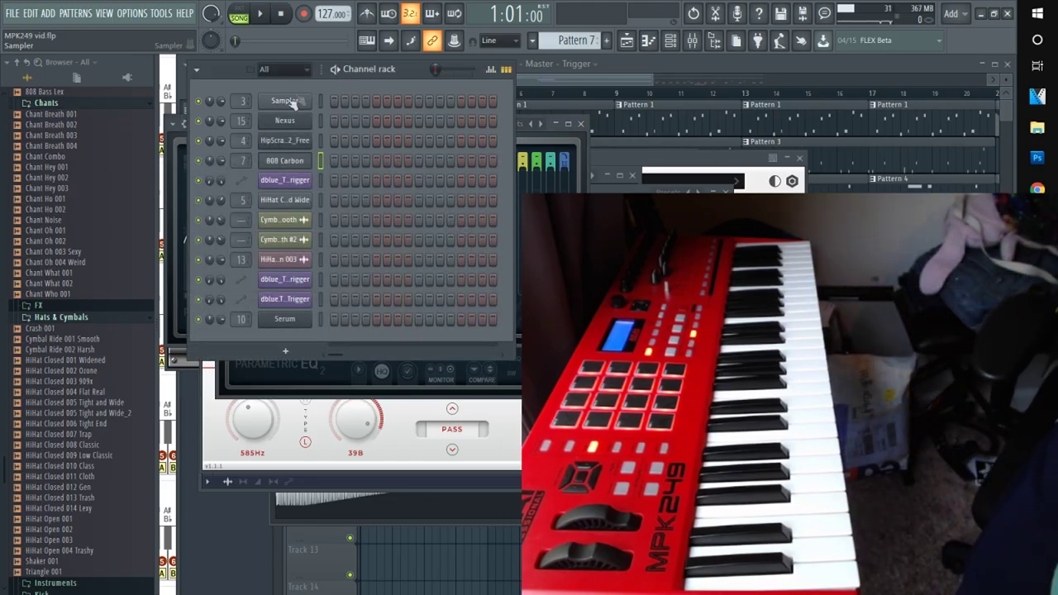
pyautogui.click(286, 142)
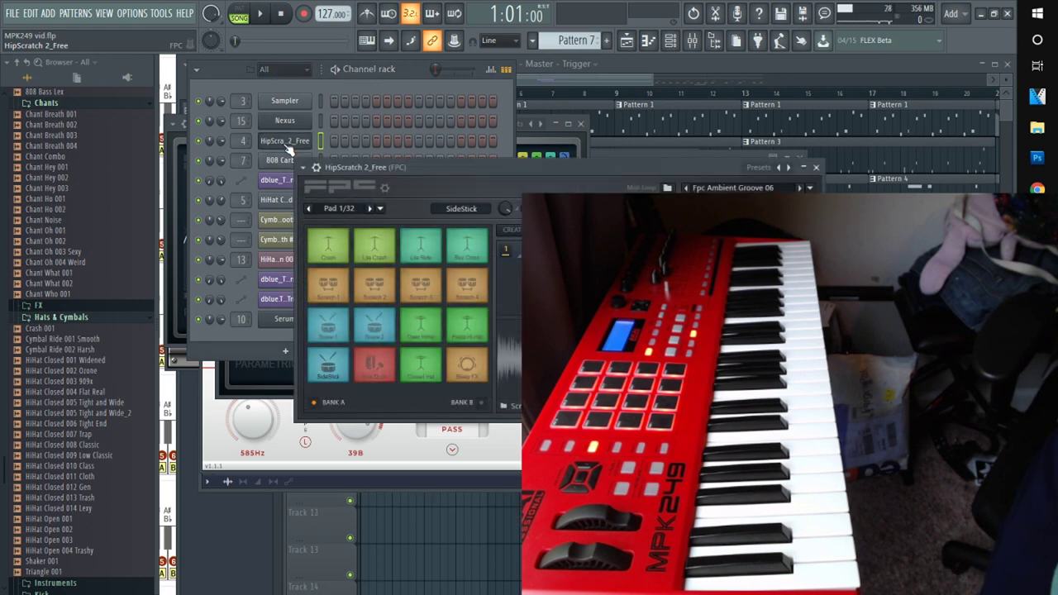
# - Reposition the HipScratch 2_Free FPC window and map notes for its entire pad bank
pyautogui.moveTo(448, 169); pyautogui.dragTo(317, 68)
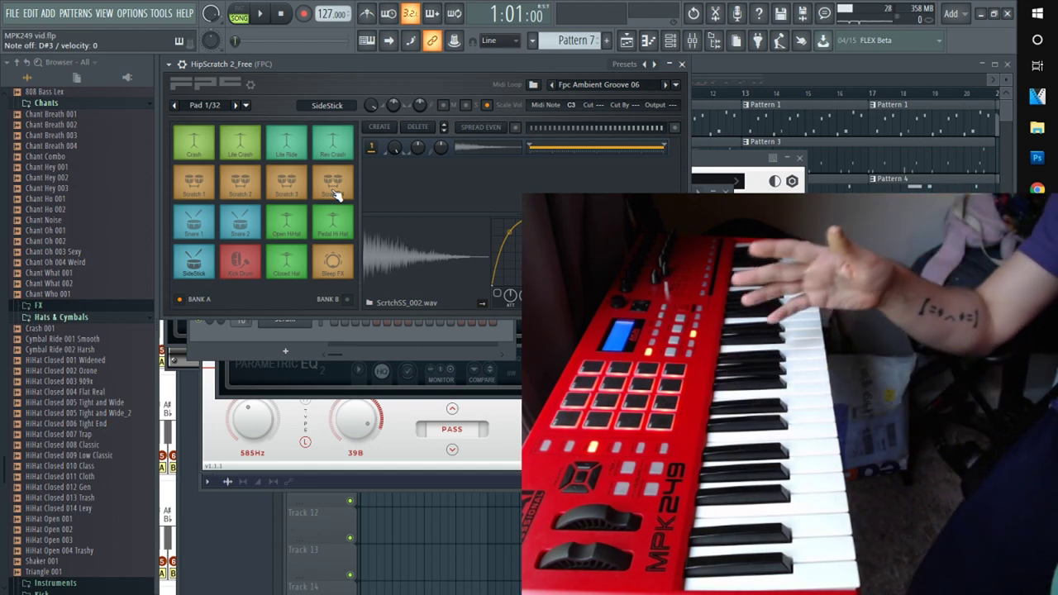
pyautogui.click(247, 107)
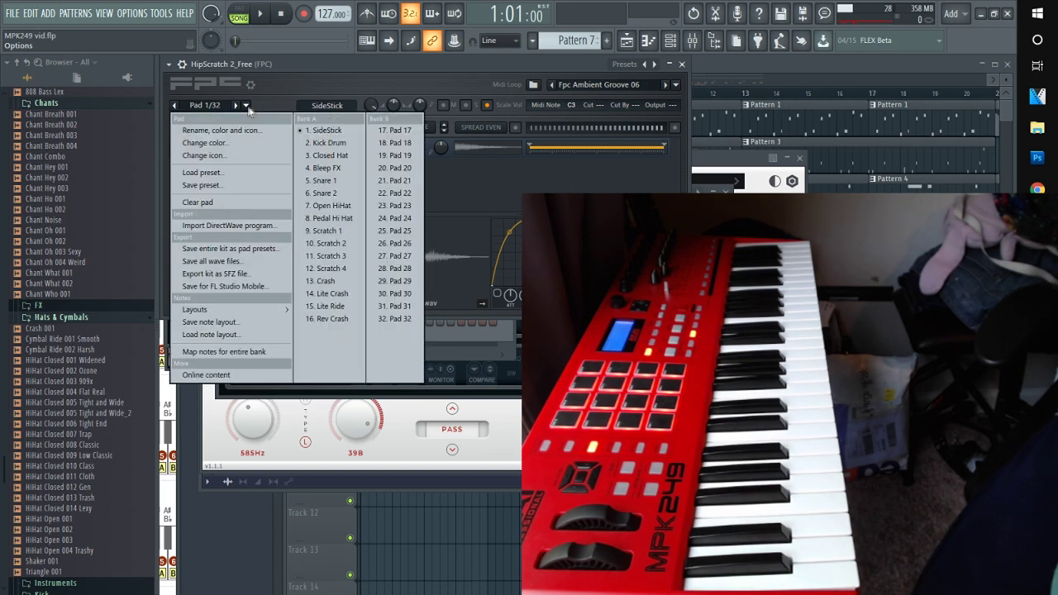
pyautogui.click(228, 349)
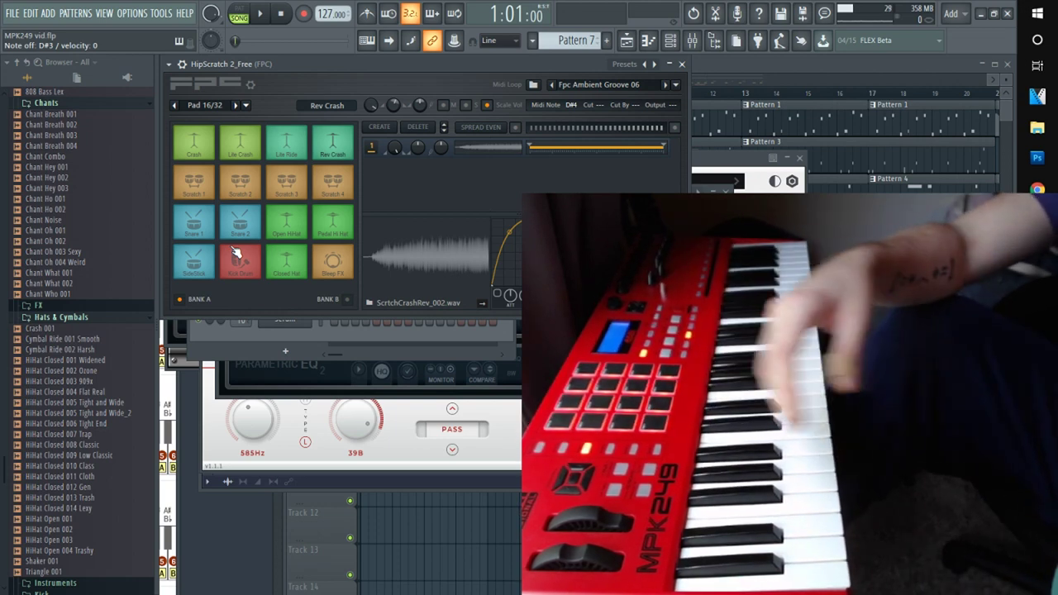
# - Show the dialog for saving FPC's note layout, and leave it without saving
pyautogui.click(247, 105)
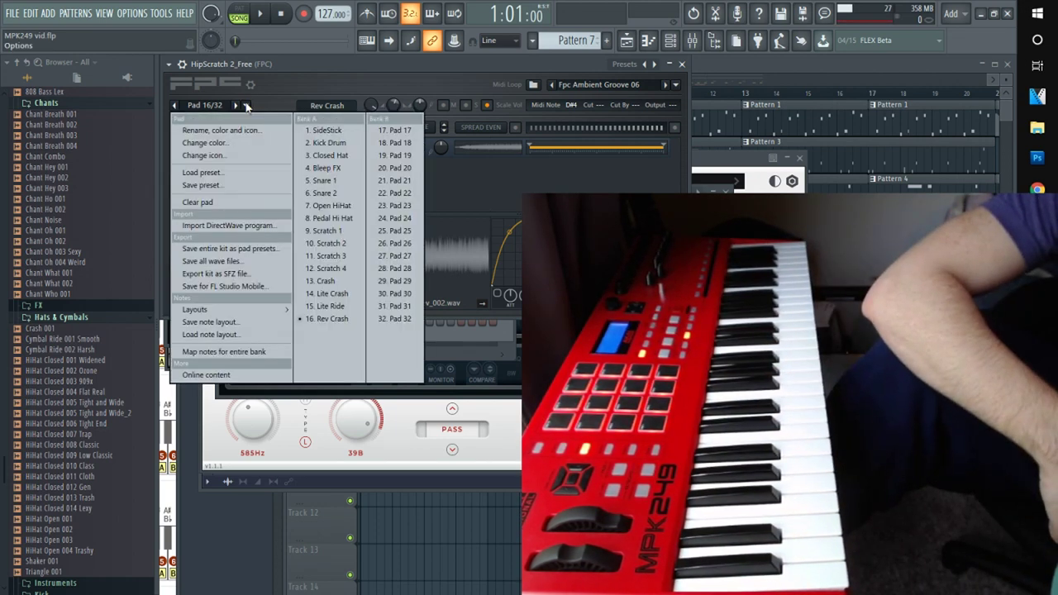
pyautogui.click(218, 321)
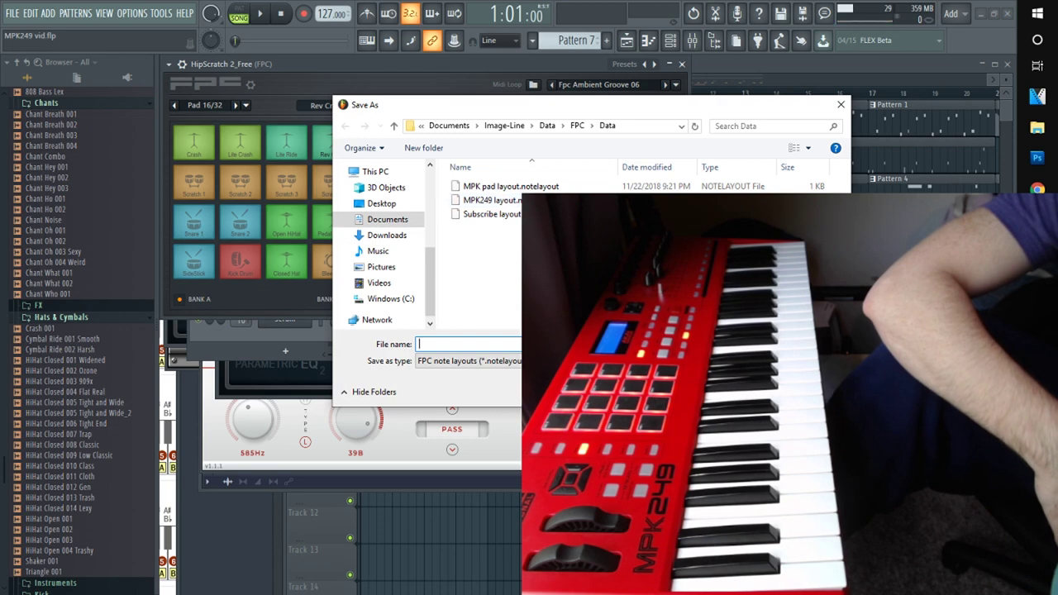
pyautogui.press('Escape')
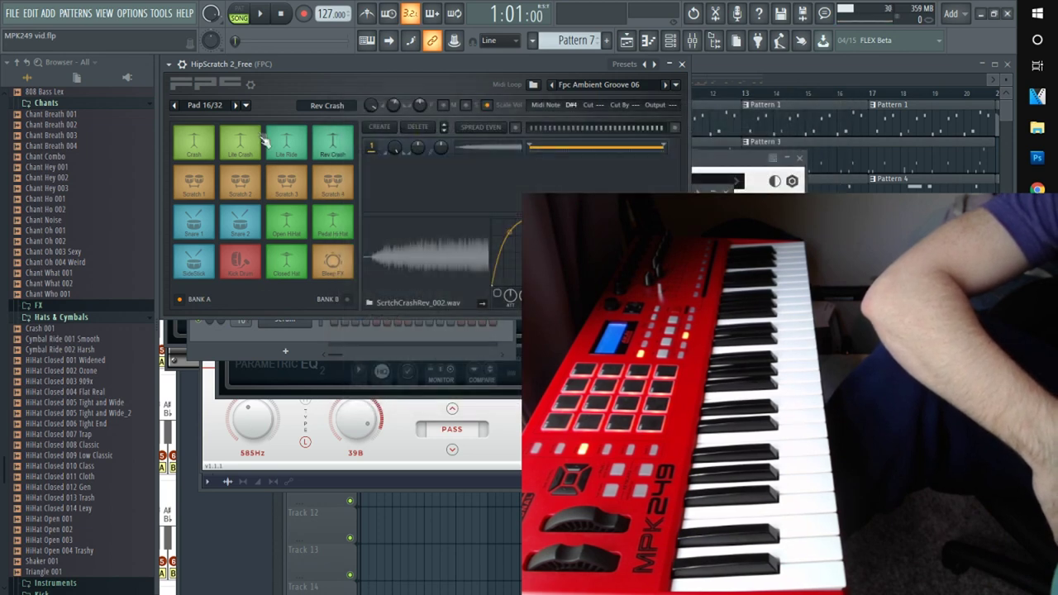
# - Load the saved MPK249 layout note layout into FPC
pyautogui.click(245, 107)
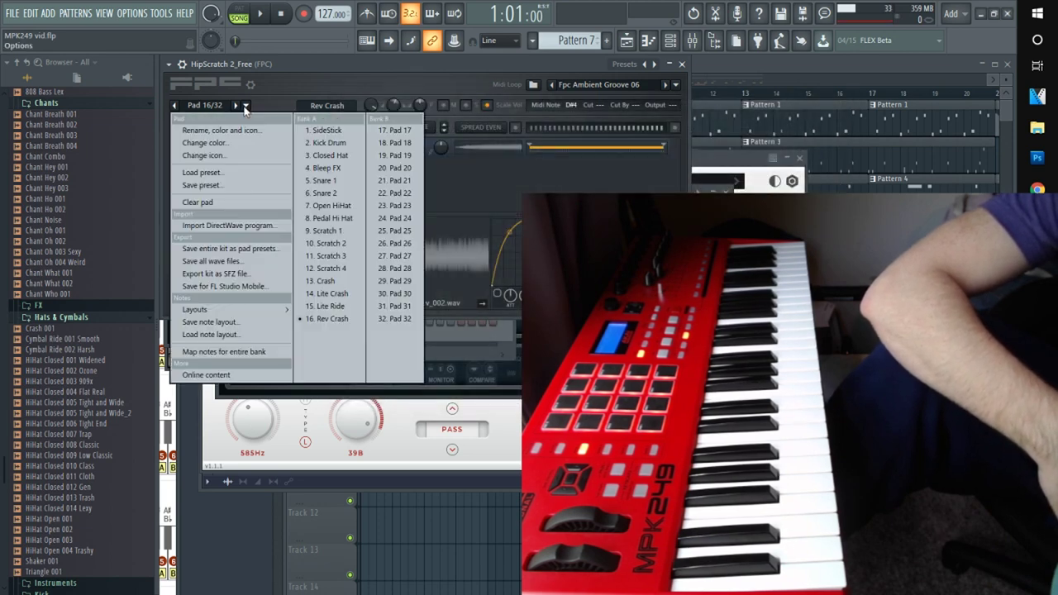
pyautogui.click(191, 339)
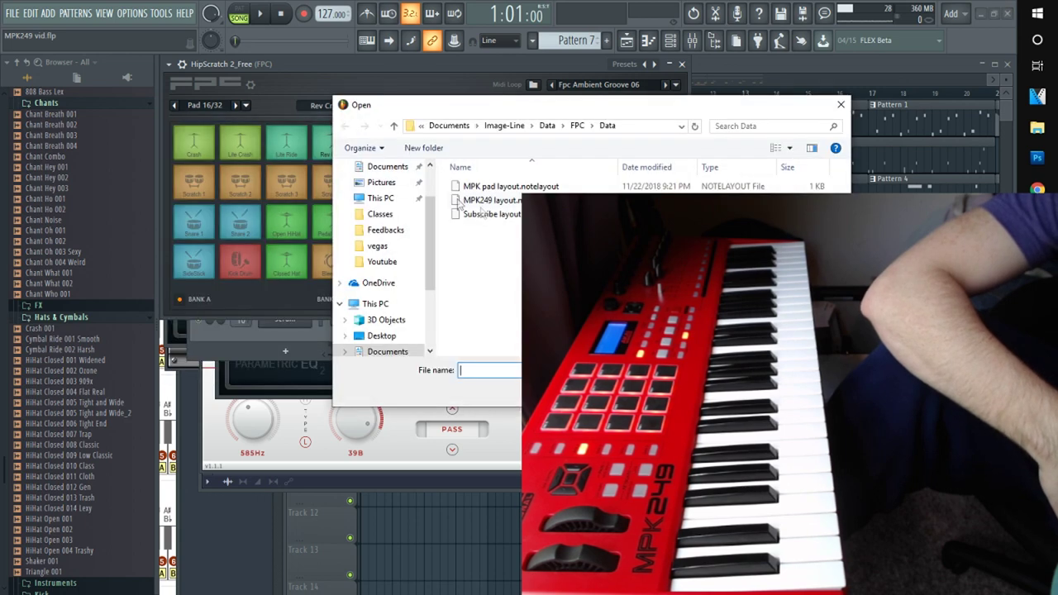
pyautogui.click(490, 201)
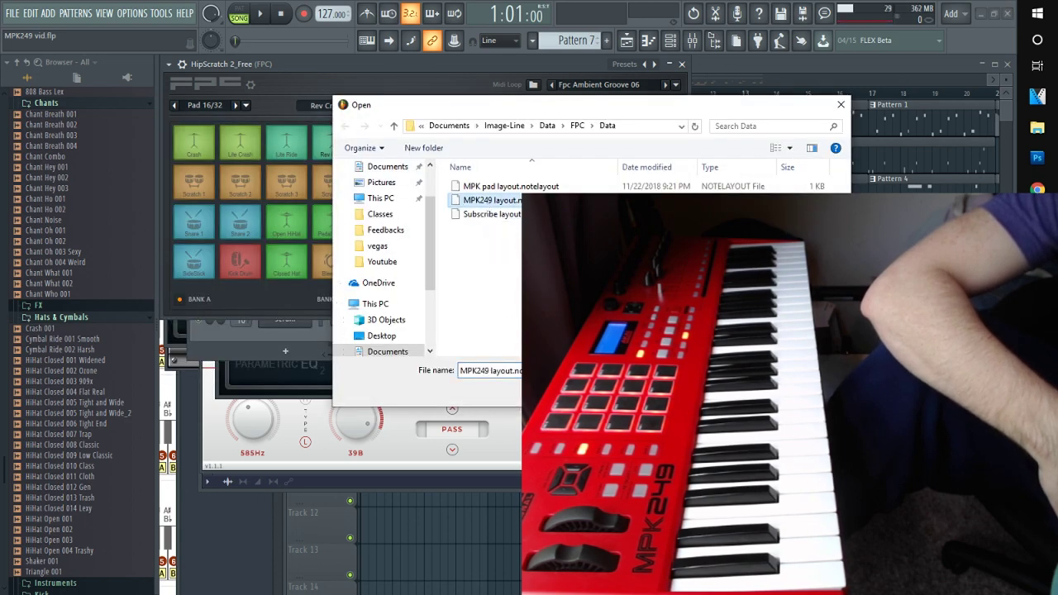
pyautogui.press('Return')
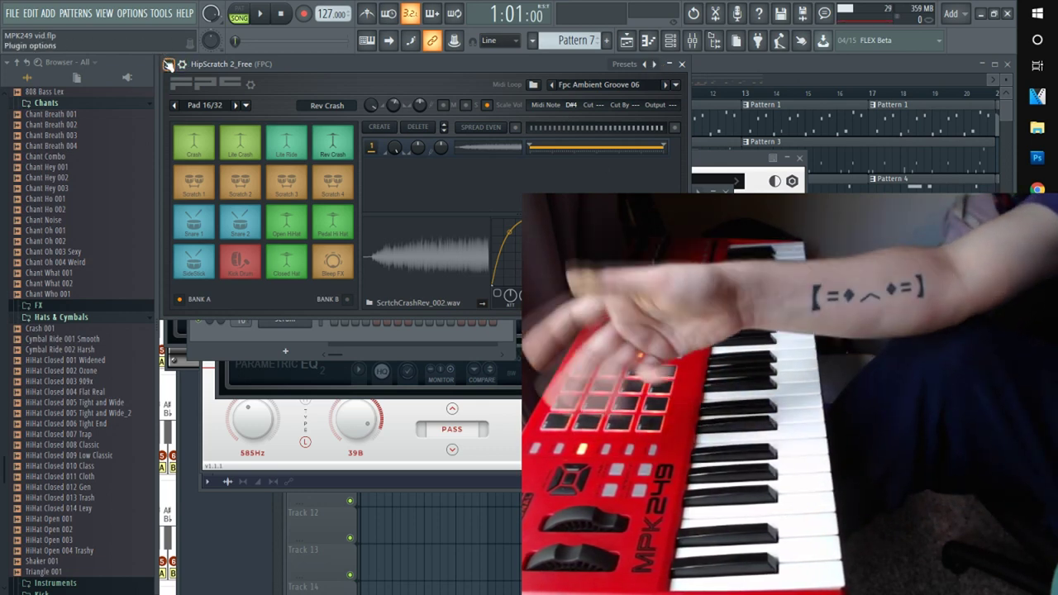
# - Show the option for saving the FPC setup as a preset, without saving one
pyautogui.click(170, 66)
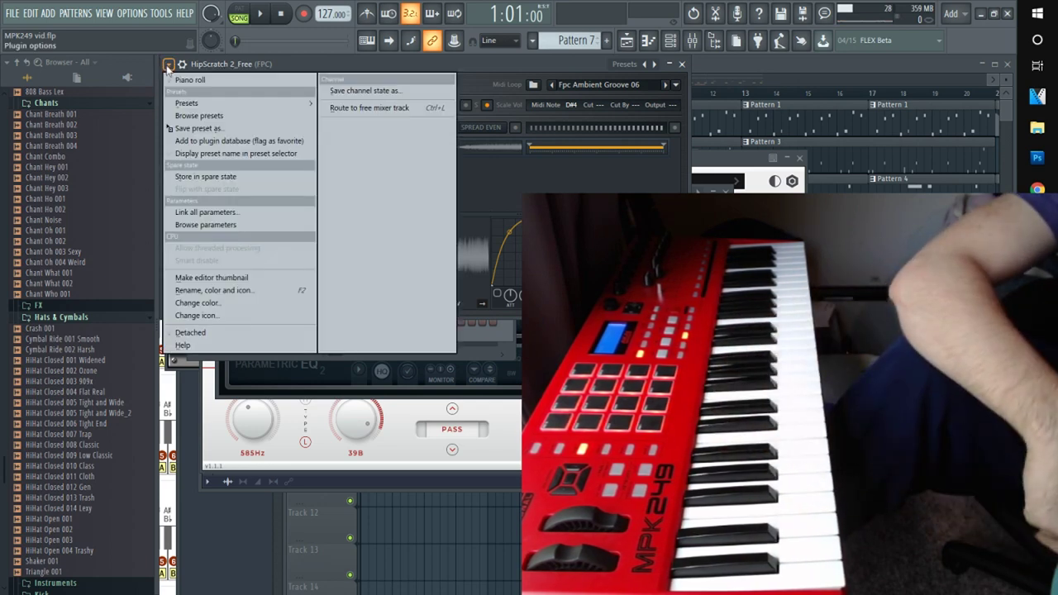
pyautogui.moveTo(196, 130)
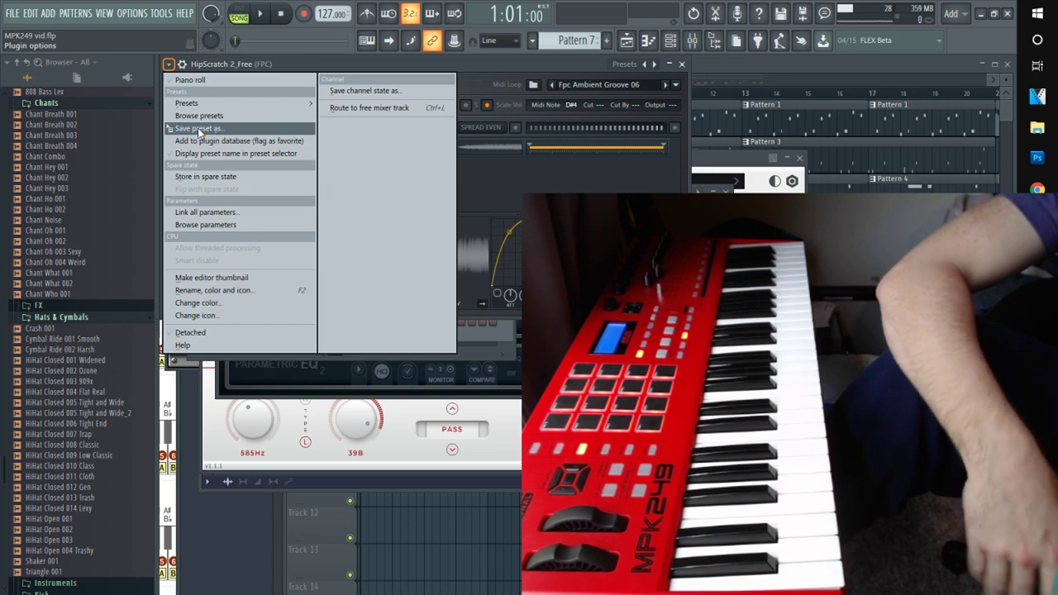
pyautogui.click(502, 60)
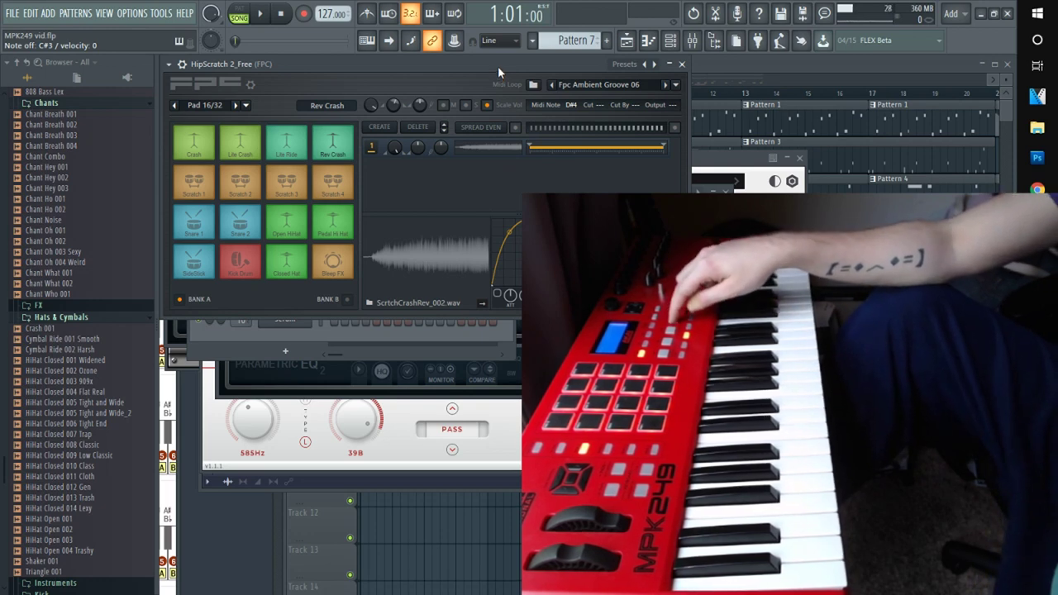
# - Bring the playlist forward, play the song from bar 5 and stop playback
pyautogui.click(760, 63)
pyautogui.click(490, 104)
pyautogui.click(488, 92)
pyautogui.press('space')
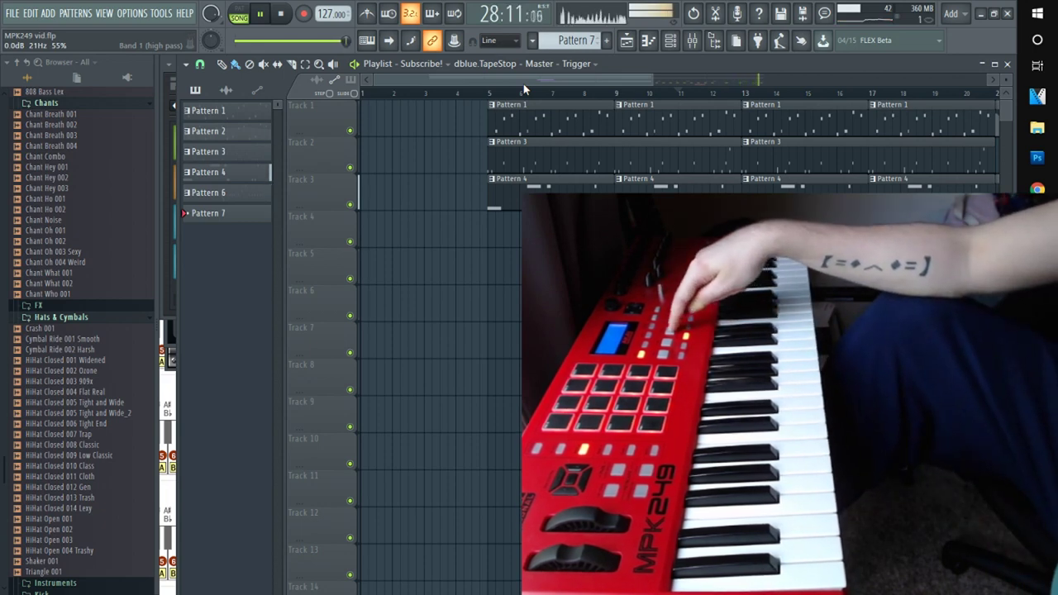
pyautogui.press('space')
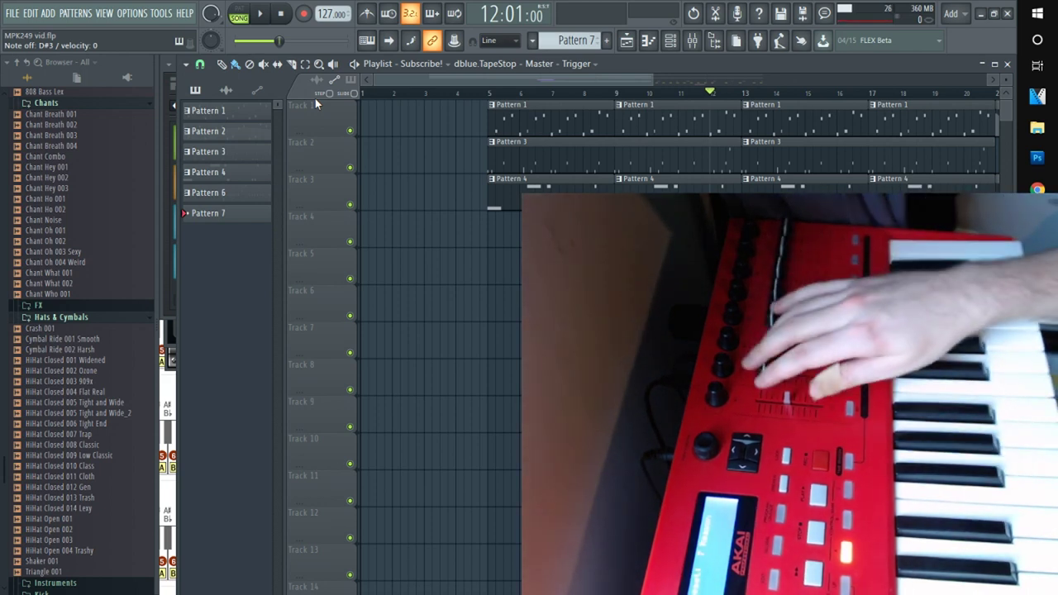
pyautogui.press('space')
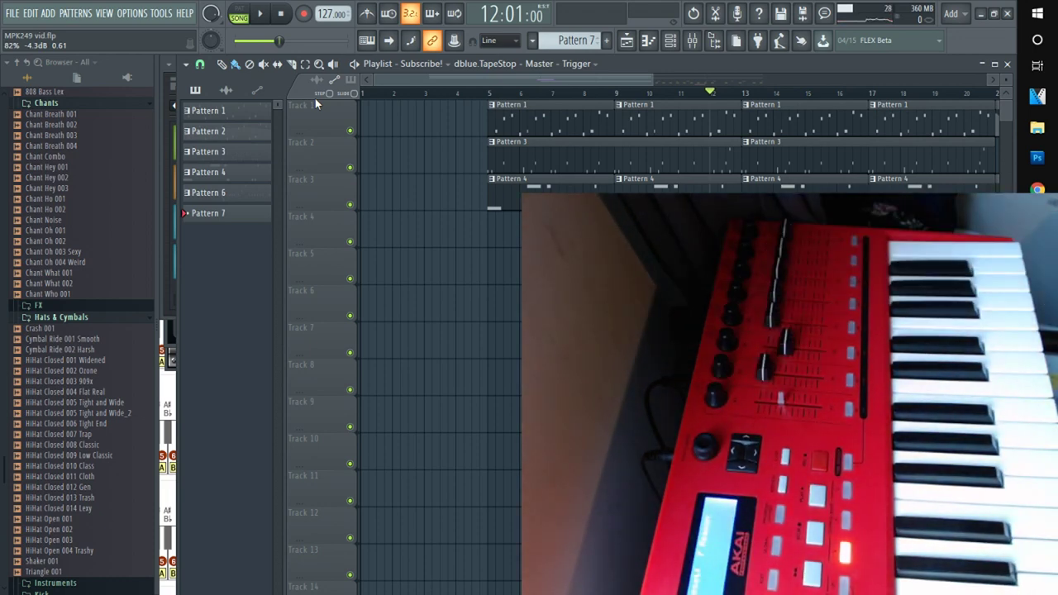
# - Open the mixer, move it into view, and check the HipScratch 2_Free channel in the channel rack
pyautogui.click(693, 39)
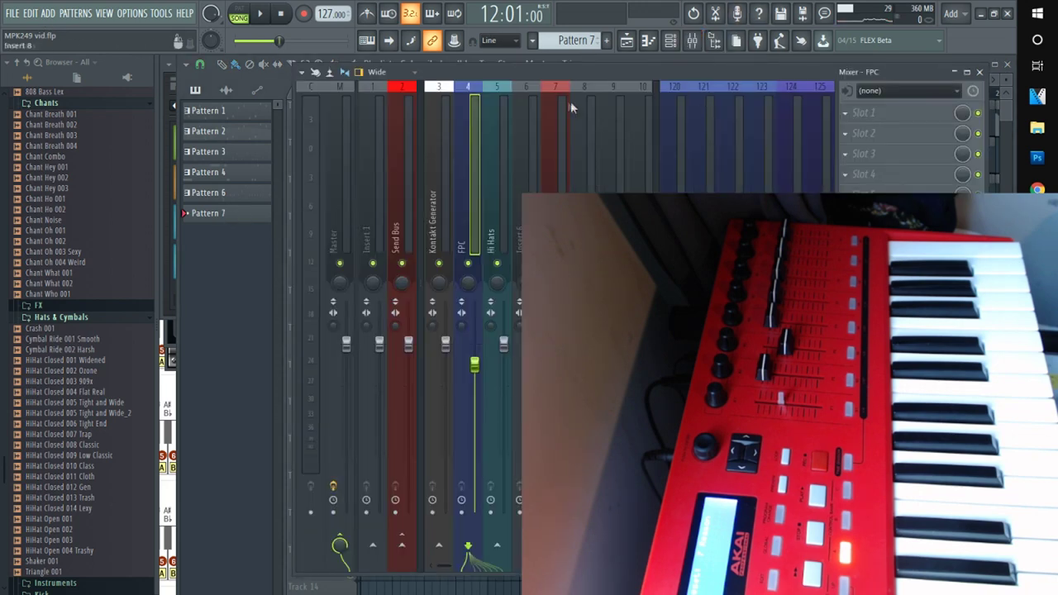
pyautogui.moveTo(576, 68); pyautogui.dragTo(464, 70)
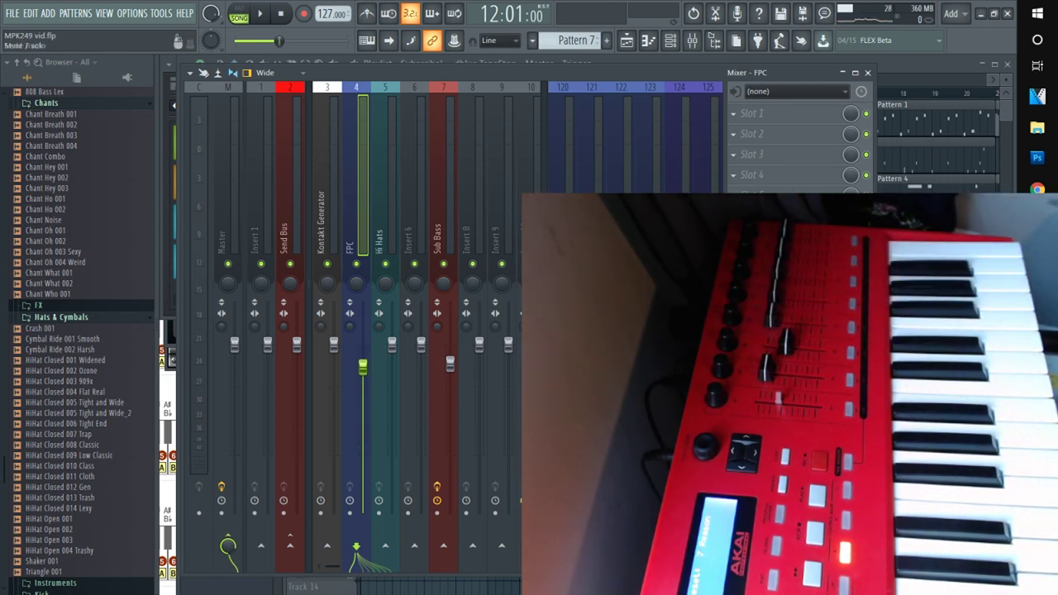
pyautogui.click(670, 39)
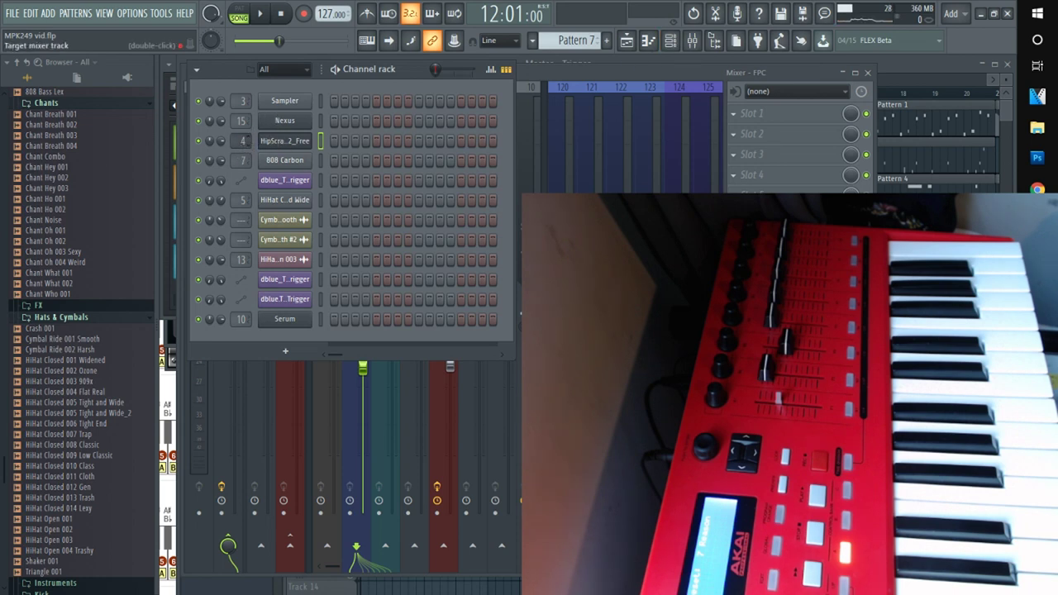
pyautogui.click(280, 144)
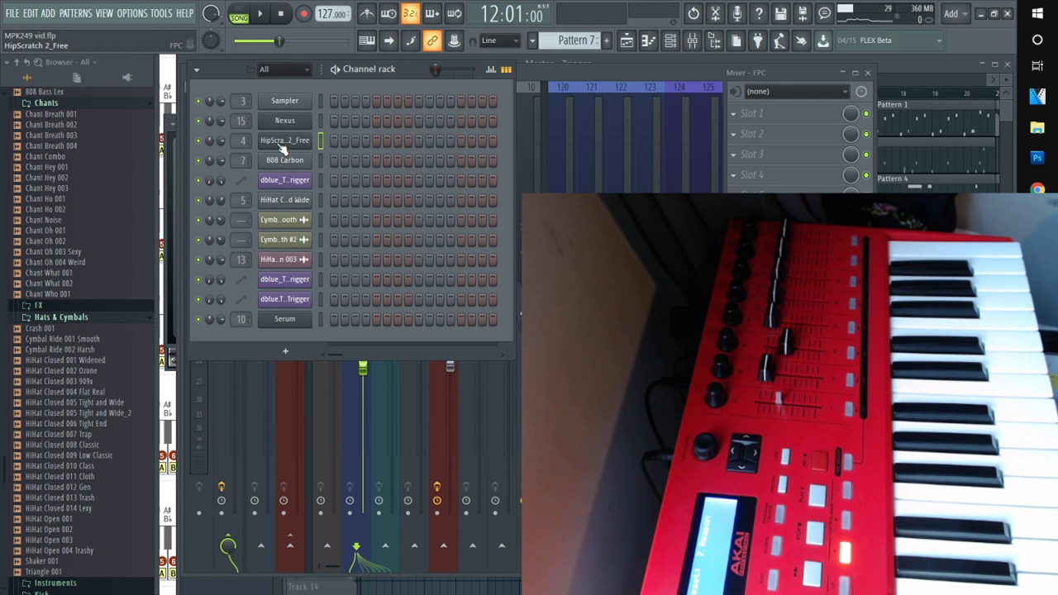
pyautogui.click(682, 63)
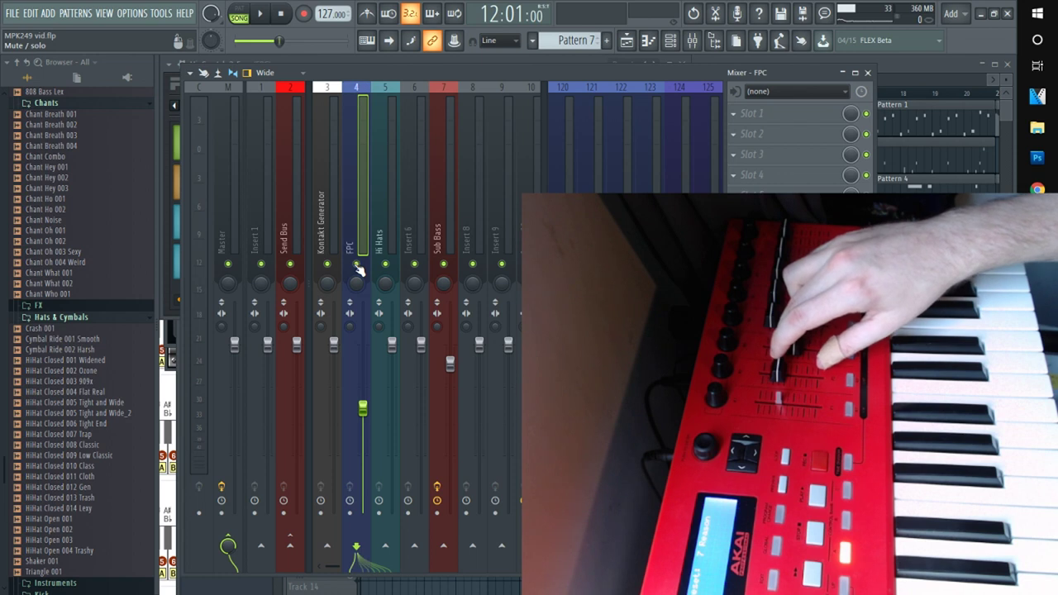
# - Solo the FPC mixer track and play a short passage of the song
pyautogui.rightClick(357, 266)
pyautogui.press('space')
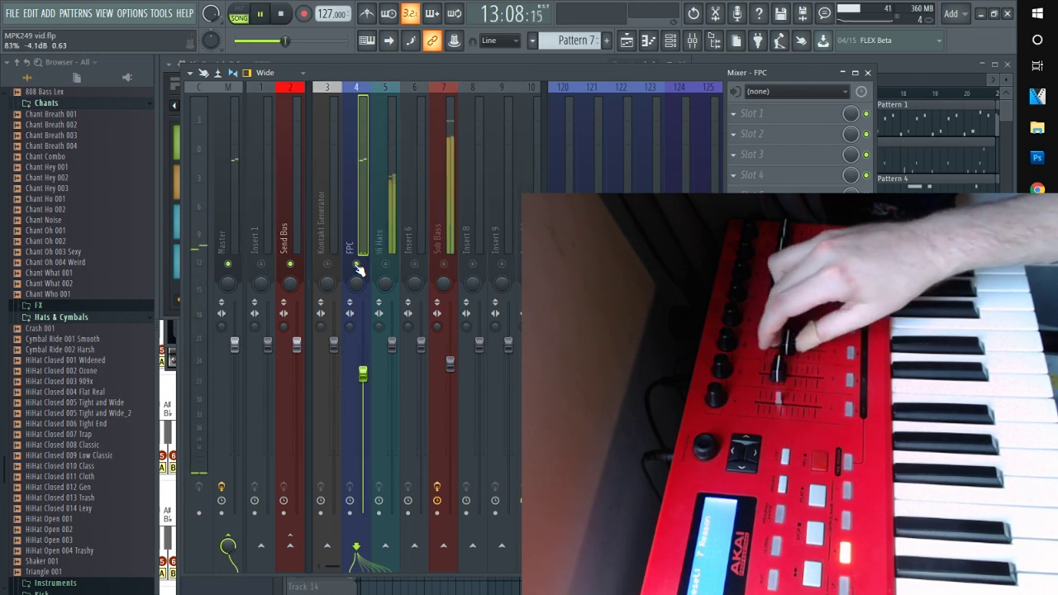
pyautogui.press('space')
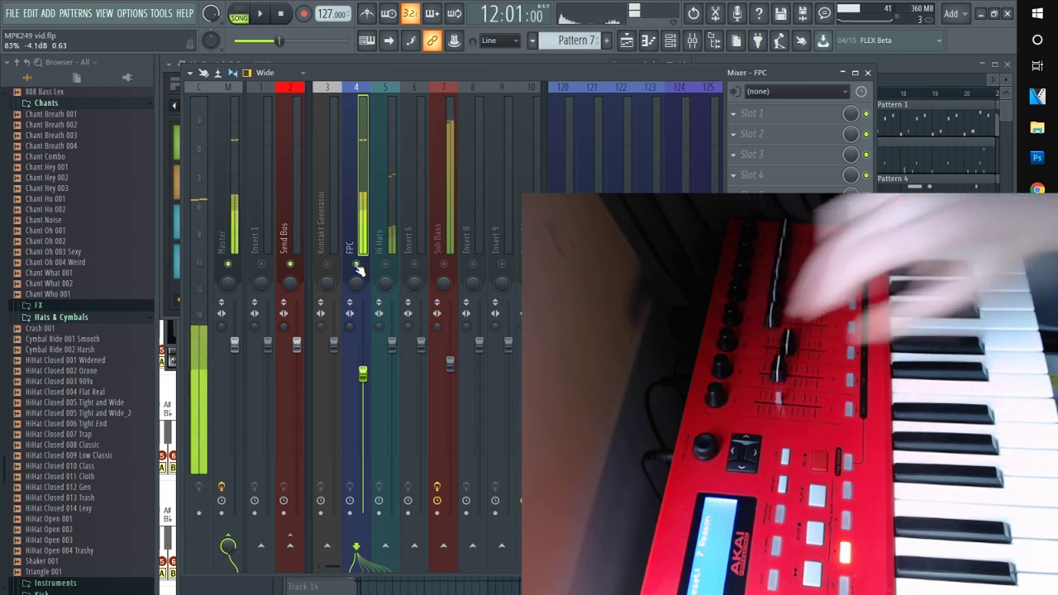
# - Open the controller link settings of the FPC mixer track's volume fader
pyautogui.rightClick(363, 377)
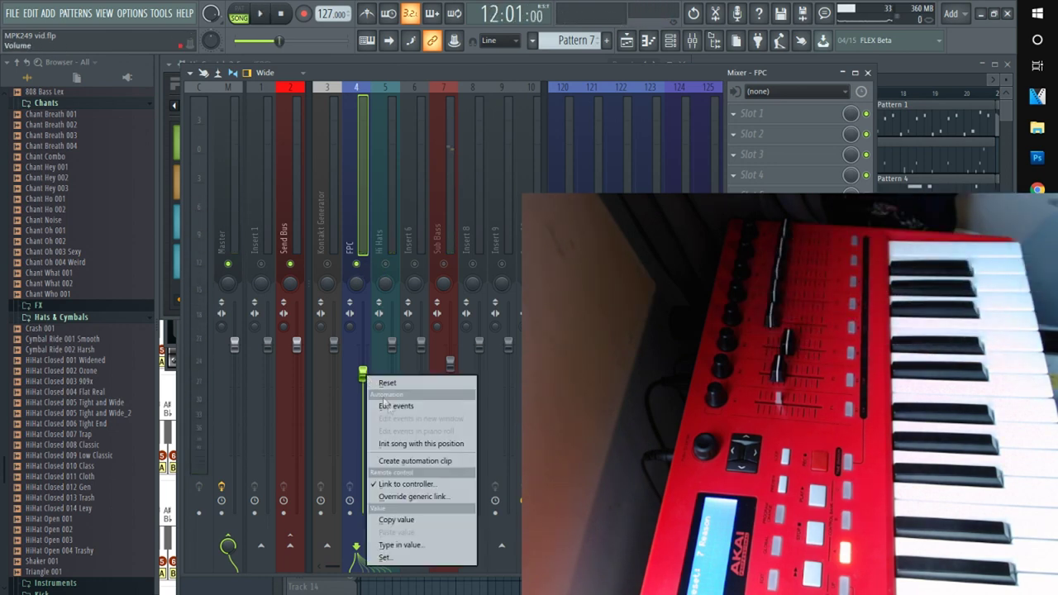
pyautogui.click(402, 484)
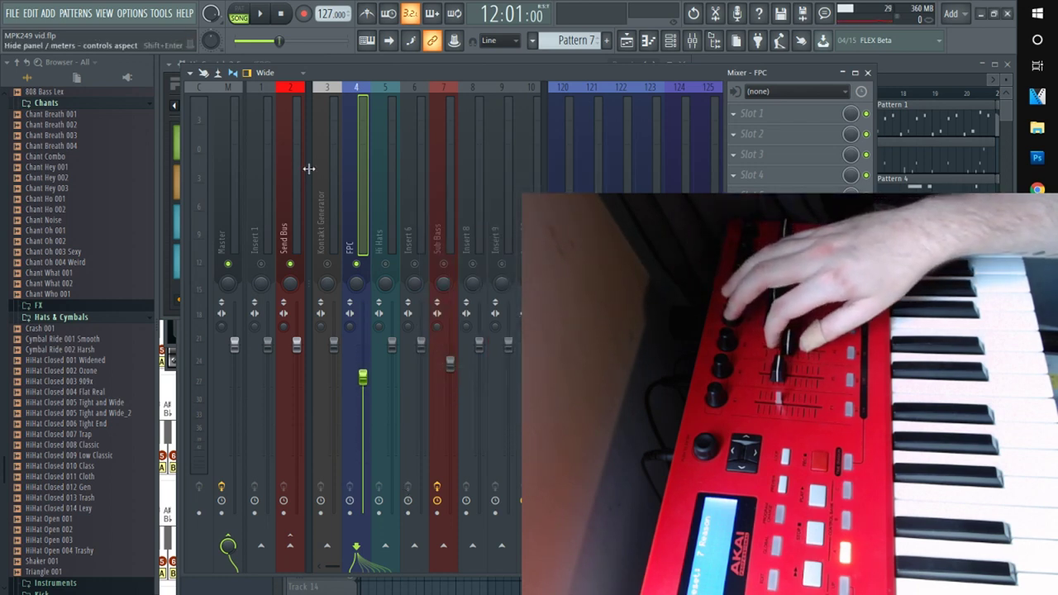
# - View the lower dblue TapeStop effect on the Master track, and turn off the solo on the FPC track
pyautogui.click(221, 174)
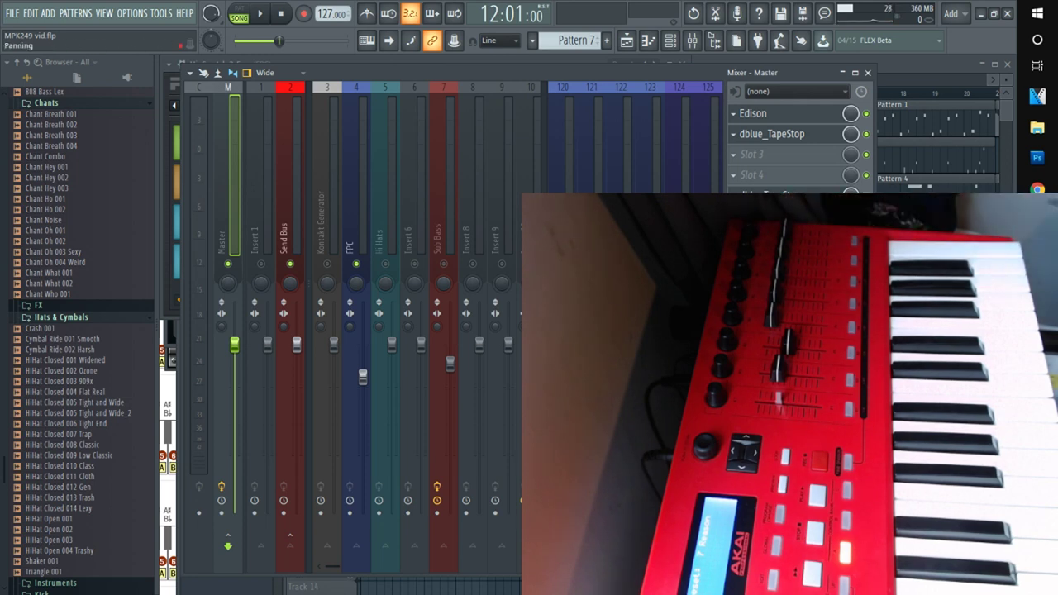
pyautogui.click(785, 193)
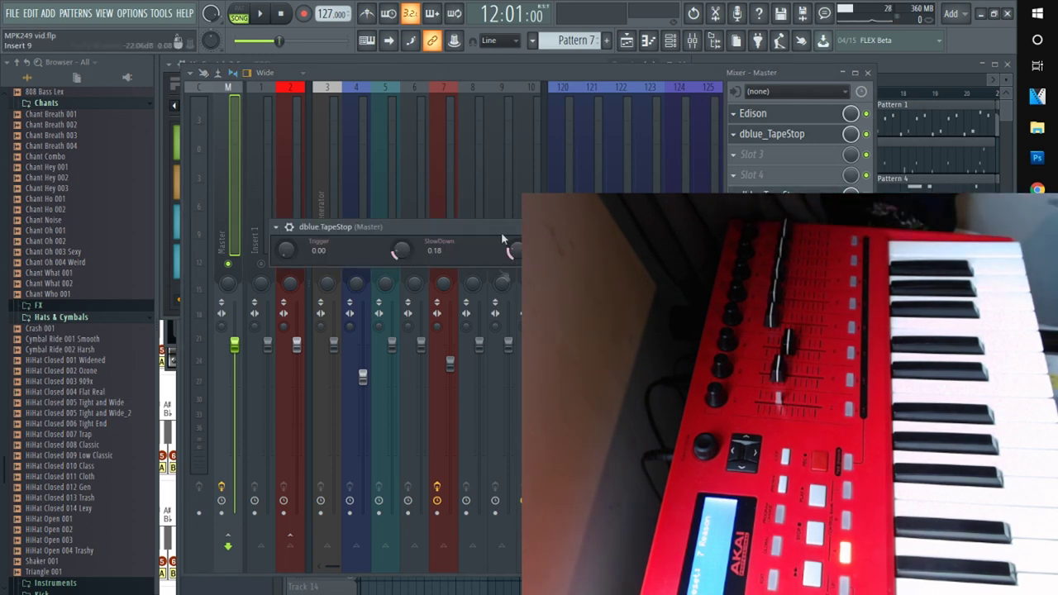
pyautogui.press('Escape')
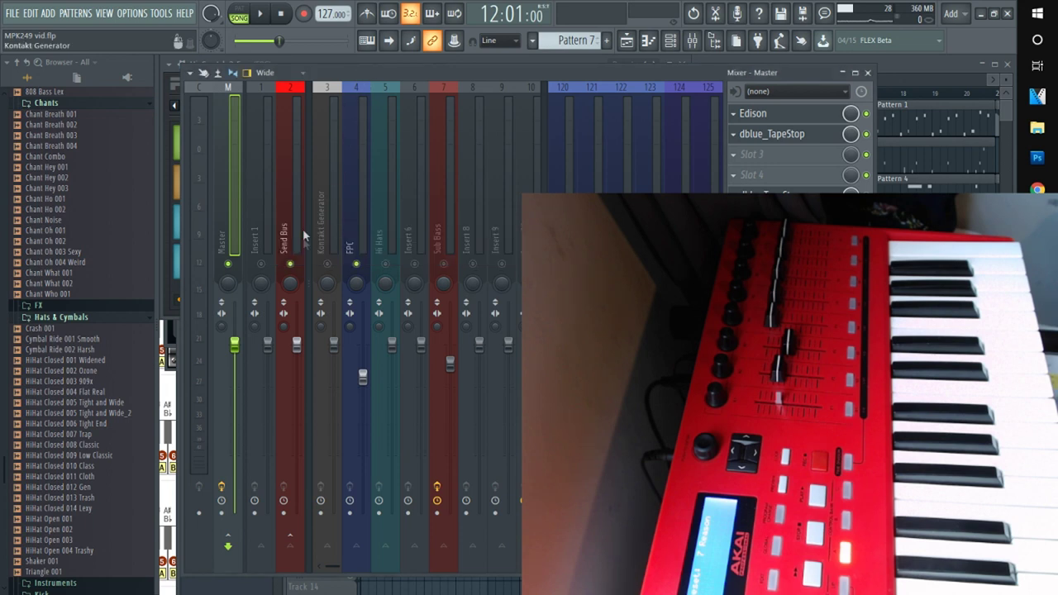
pyautogui.rightClick(356, 265)
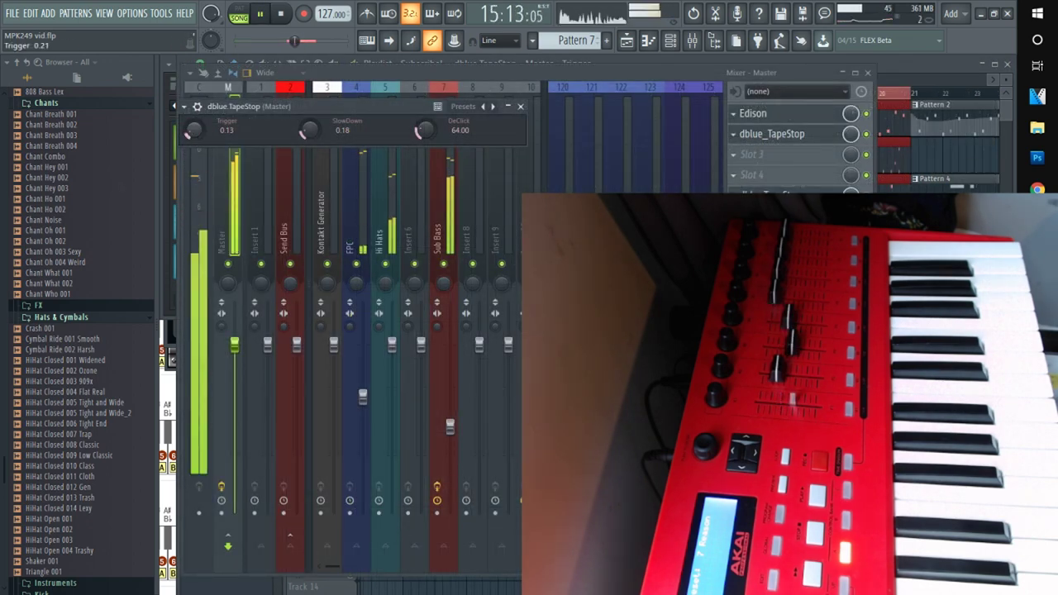
# - Stop playback, set the Trigger of the Master track's dblue TapeStop to 0.00, and open that knob's controller link settings
pyautogui.press('space')
pyautogui.moveTo(196, 125); pyautogui.dragTo(195, 140)
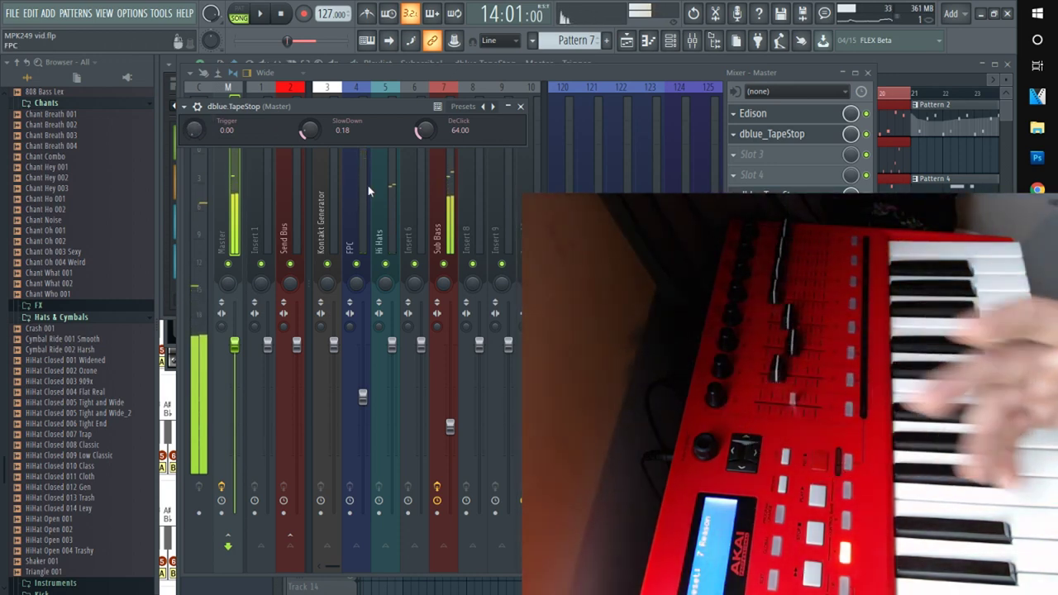
pyautogui.rightClick(195, 130)
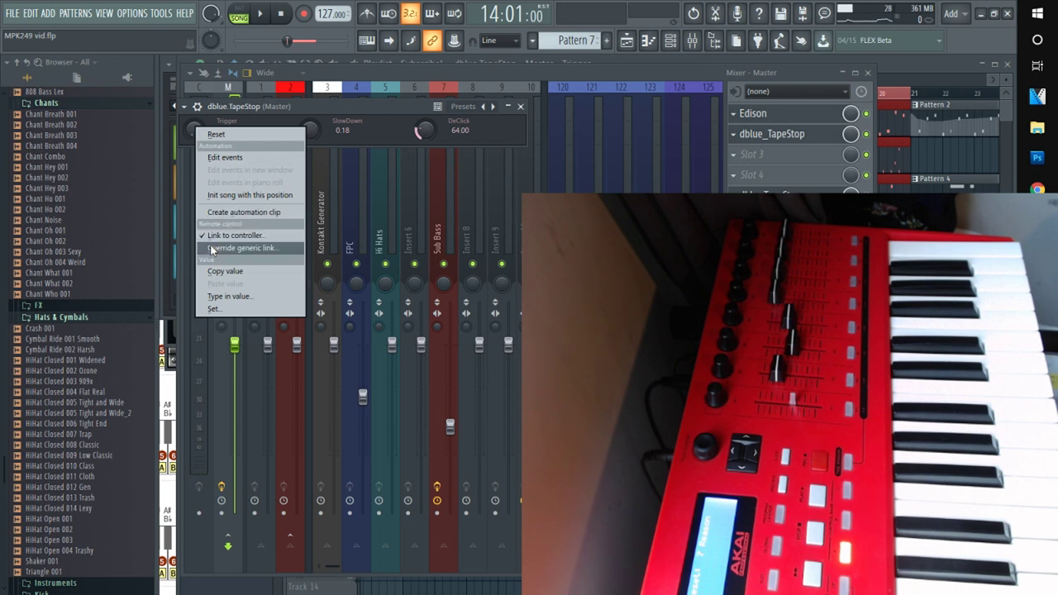
pyautogui.click(215, 235)
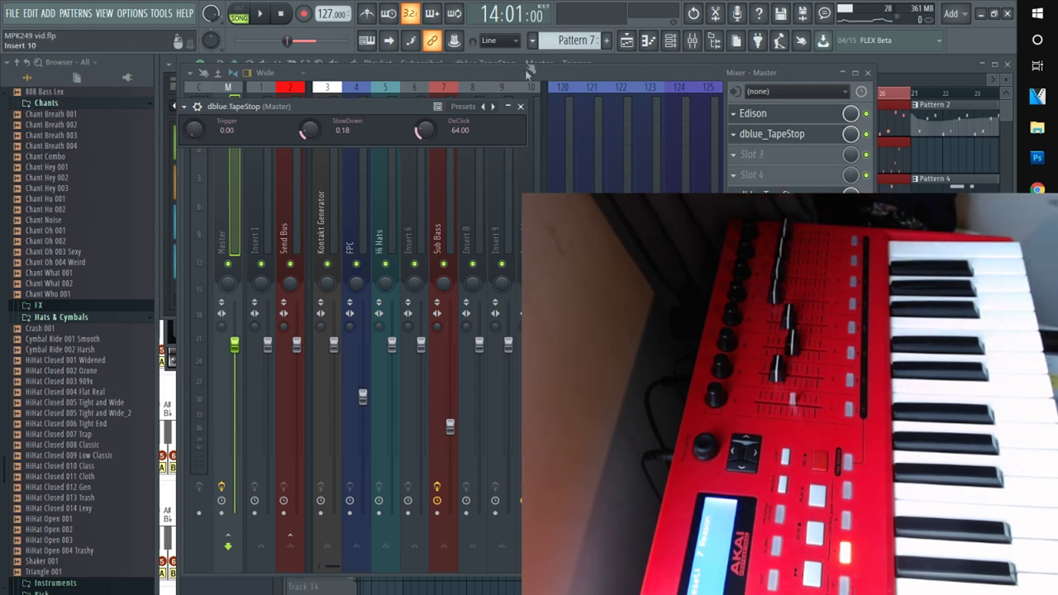
pyautogui.click(520, 106)
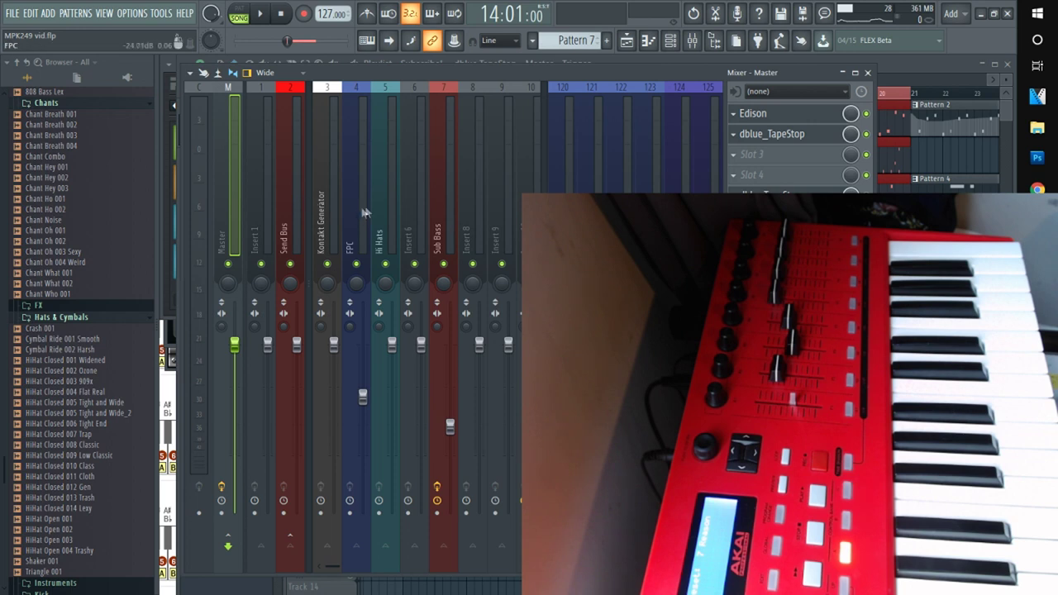
# - Select the Kontakt Generator mixer track and the FPC track in turn
pyautogui.click(334, 208)
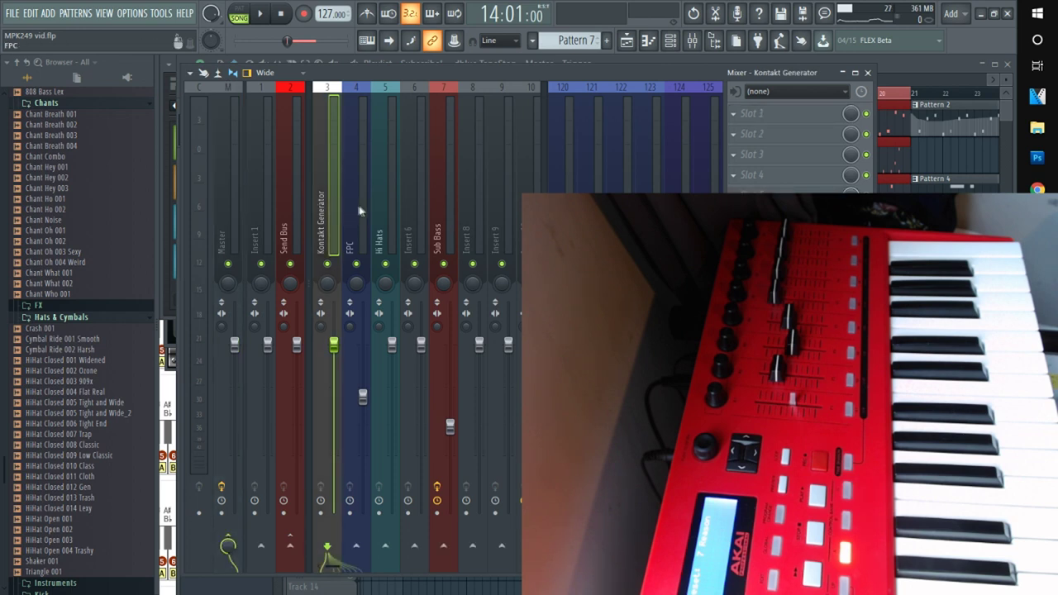
pyautogui.click(363, 212)
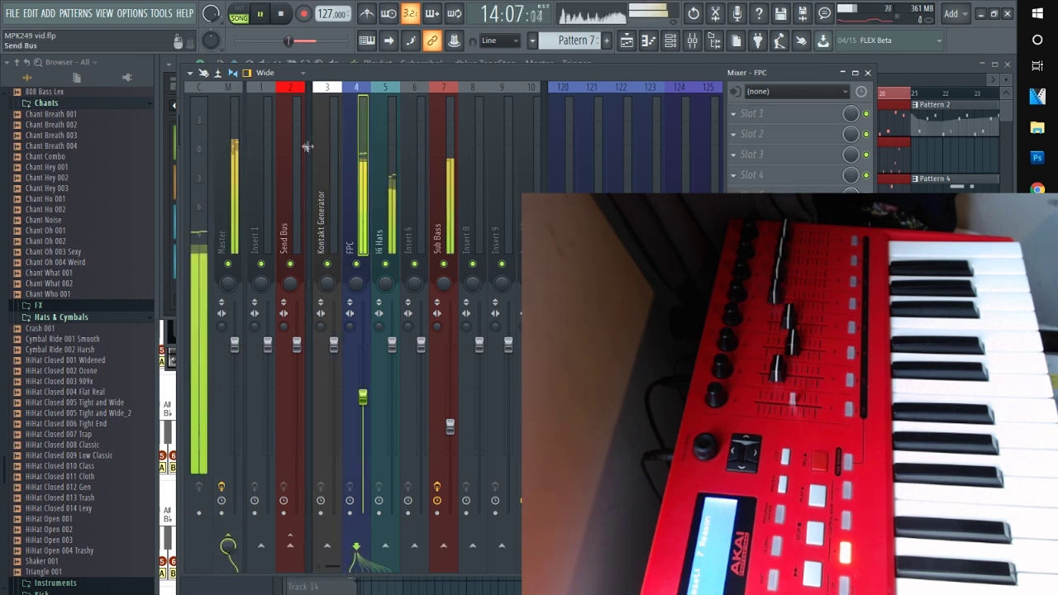
# - Select the bells mixer track and open its Fruity parametric EQ 2
pyautogui.moveTo(329, 567); pyautogui.dragTo(349, 567)
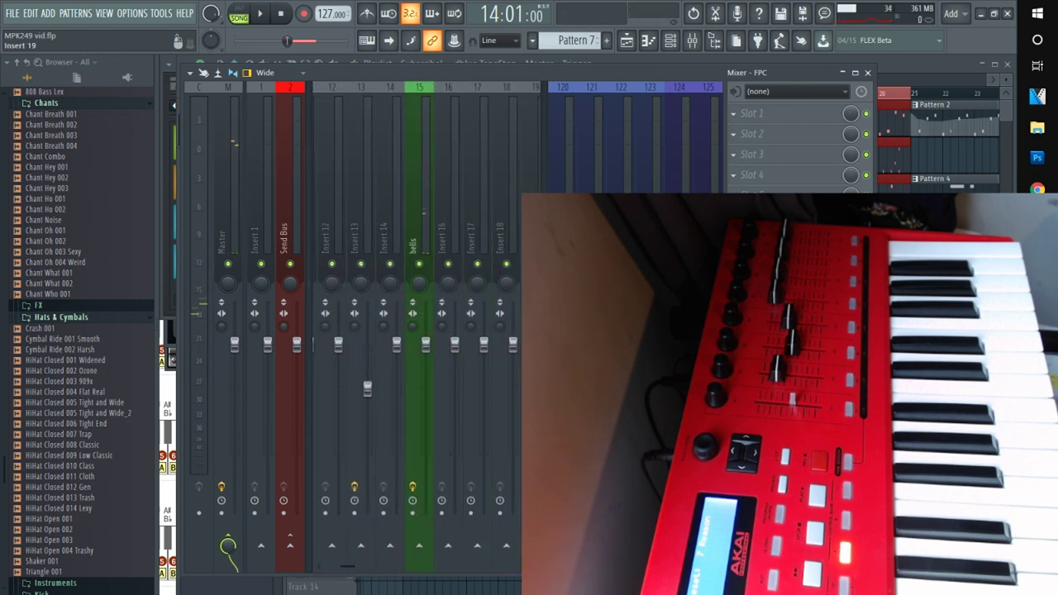
pyautogui.click(414, 223)
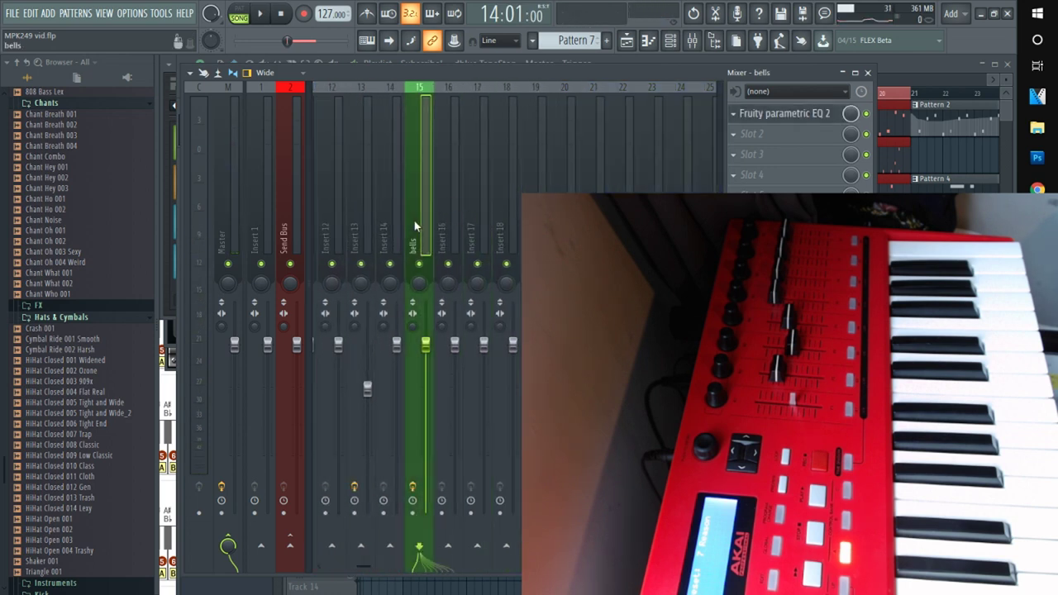
pyautogui.click(777, 114)
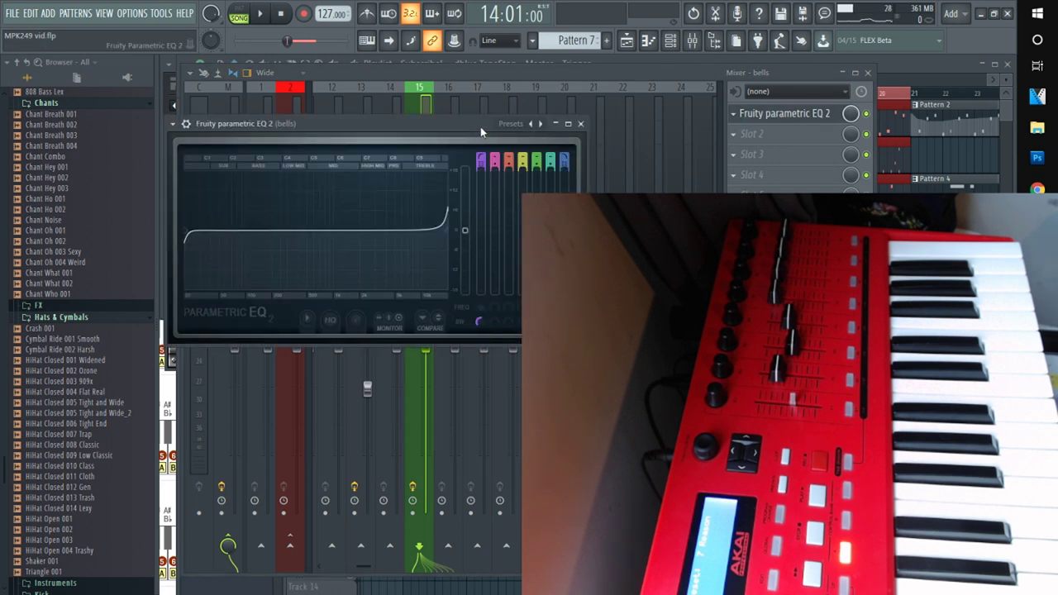
pyautogui.moveTo(480, 127); pyautogui.dragTo(488, 96)
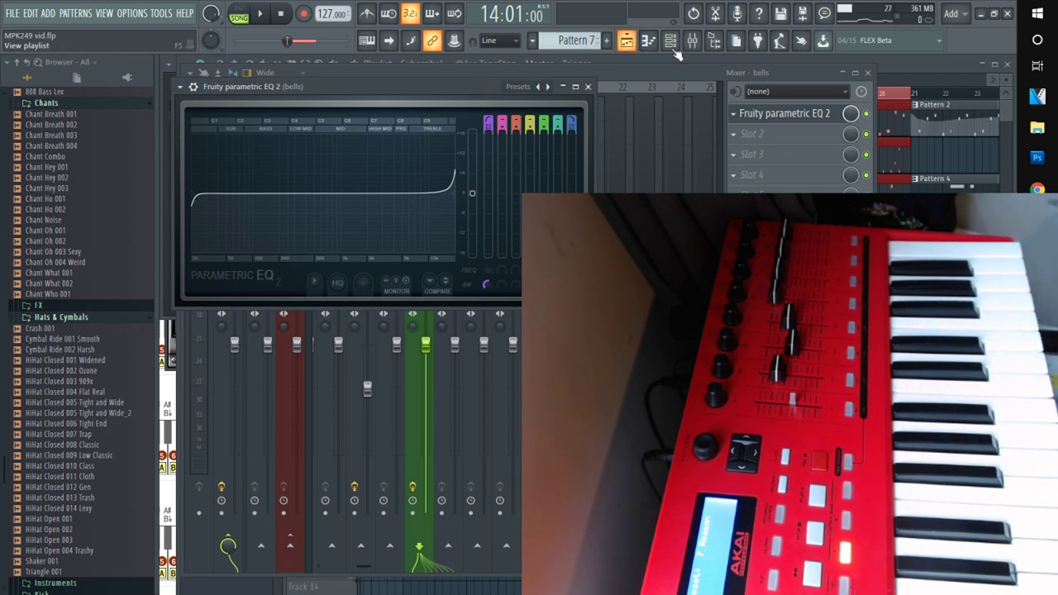
pyautogui.press('Escape')
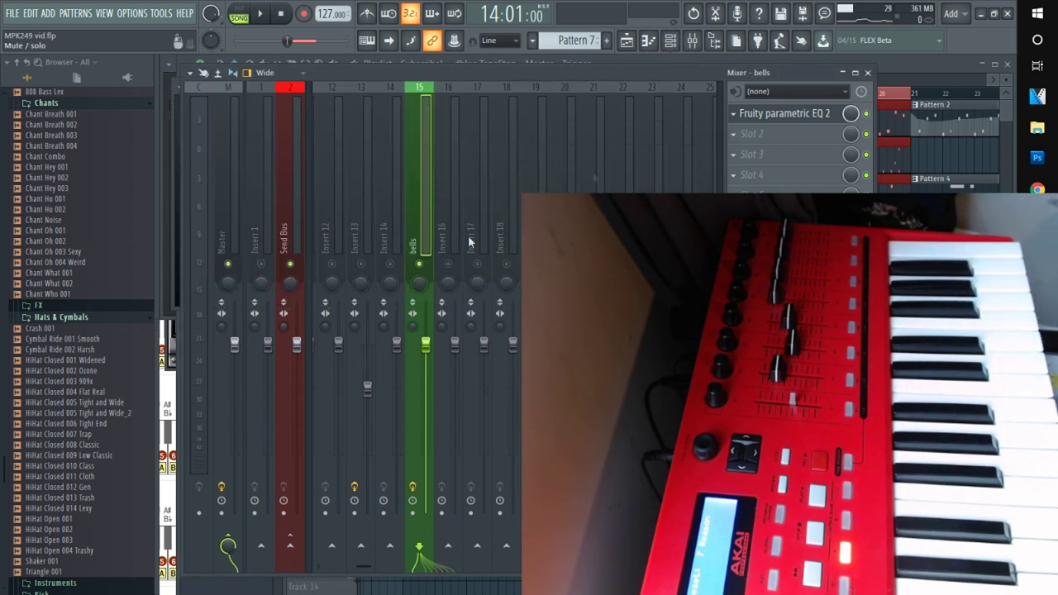
pyautogui.click(797, 121)
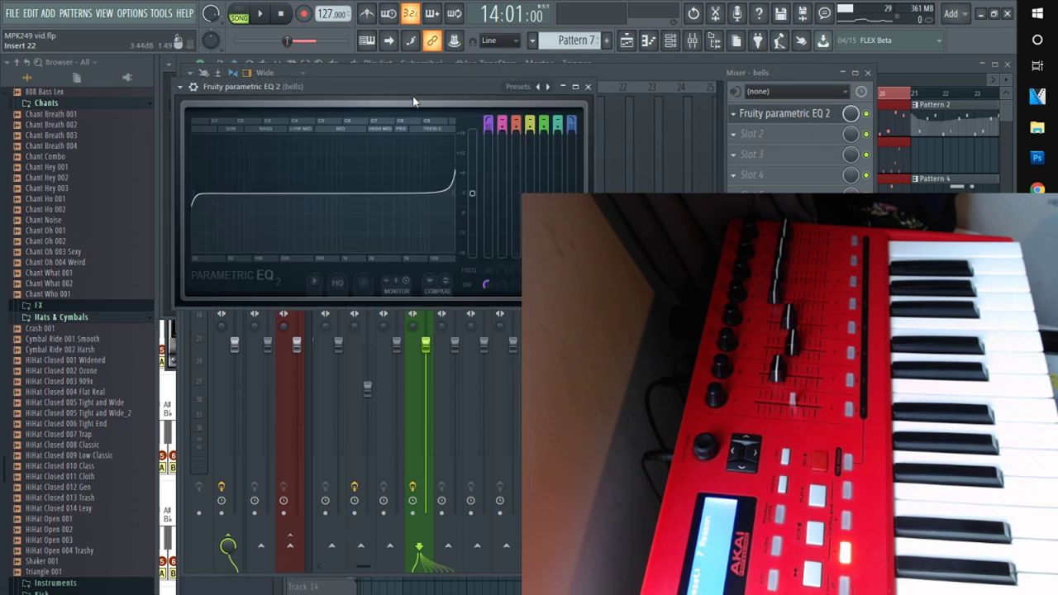
# - Play the song while sweeping the EQ's band 7 low-pass frequency from the controller, and stop playback
pyautogui.press('space')
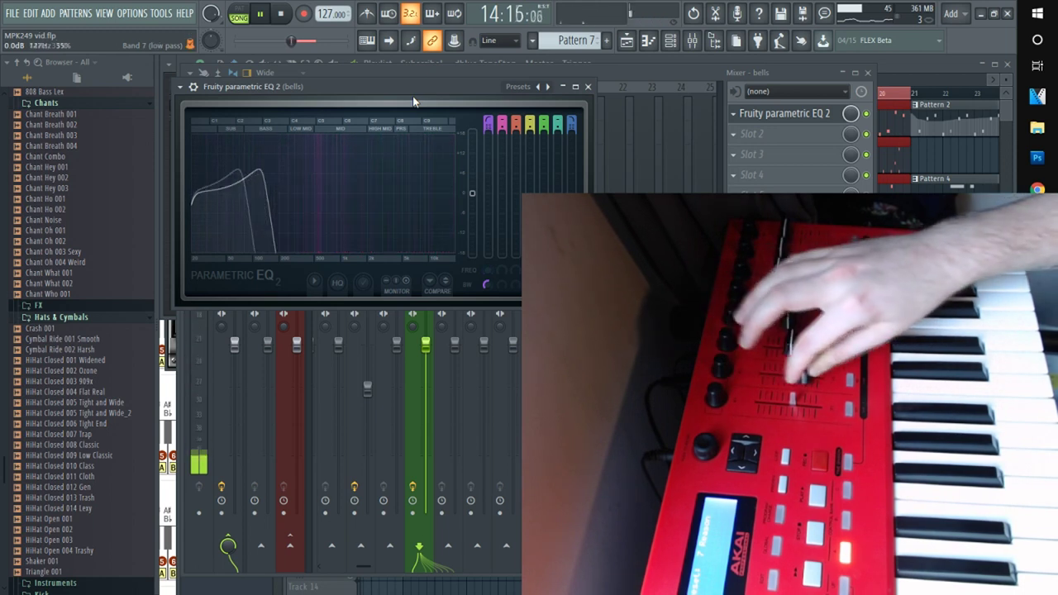
pyautogui.press('space')
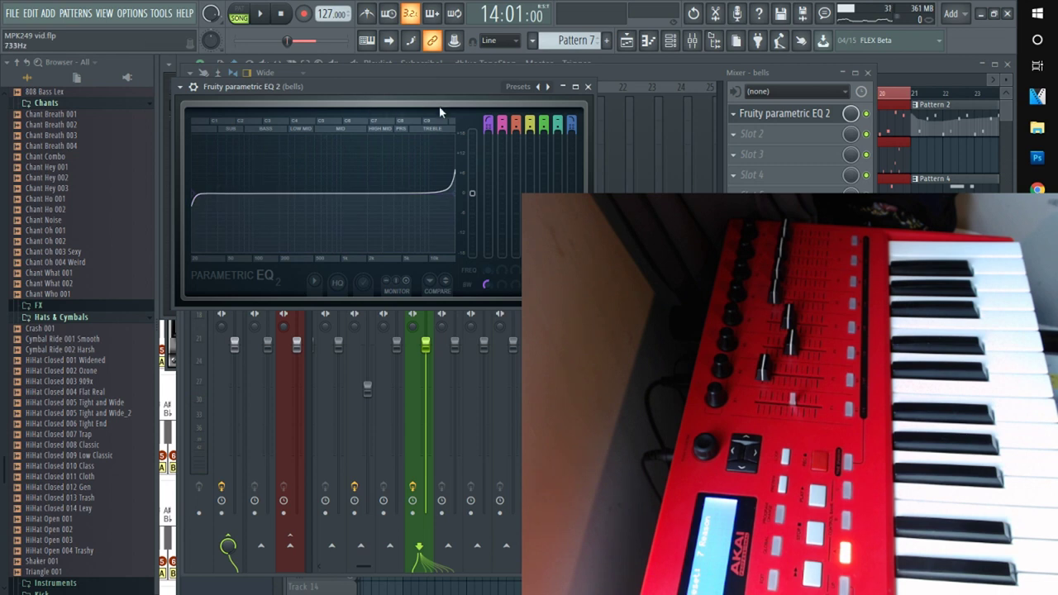
pyautogui.click(547, 87)
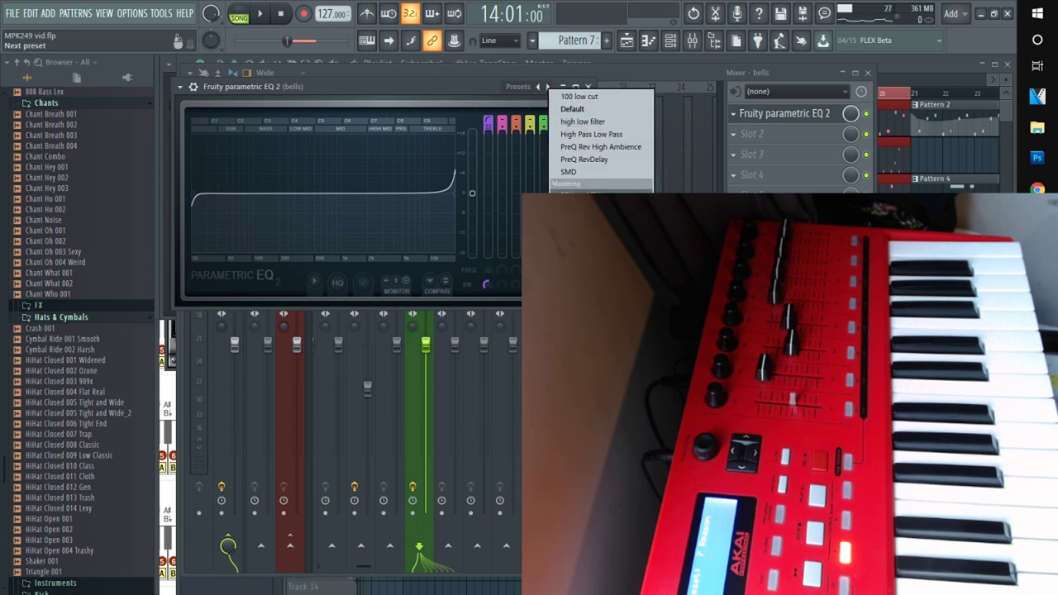
pyautogui.click(432, 109)
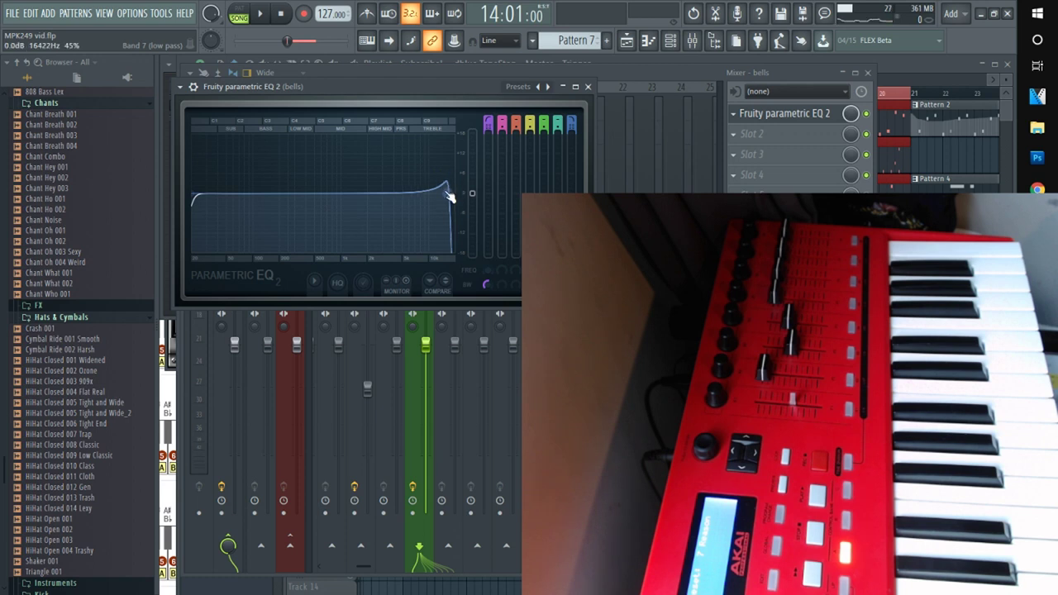
# - Try moving the EQ's band 7 low-pass point, and shift the band 1 high-pass point to about 102 Hz and back
pyautogui.moveTo(449, 197); pyautogui.dragTo(459, 199)
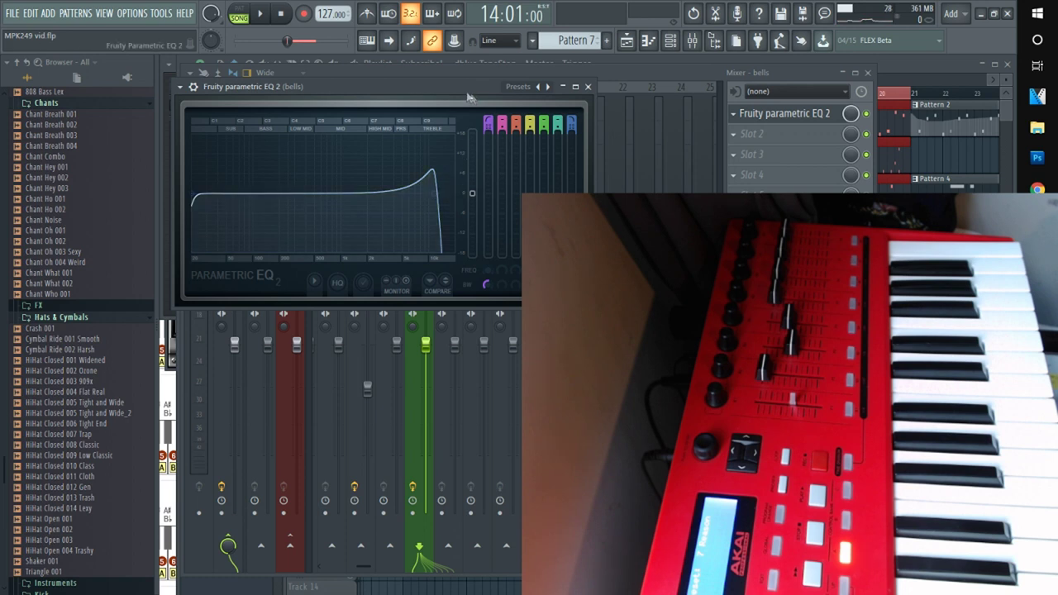
pyautogui.moveTo(471, 99); pyautogui.dragTo(396, 103)
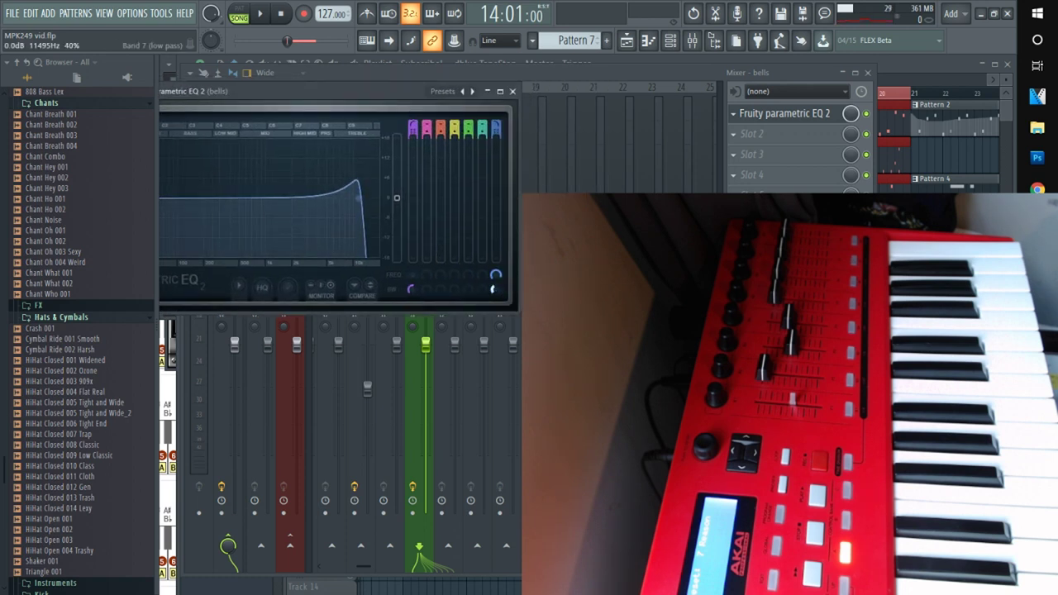
pyautogui.moveTo(362, 101); pyautogui.dragTo(496, 106)
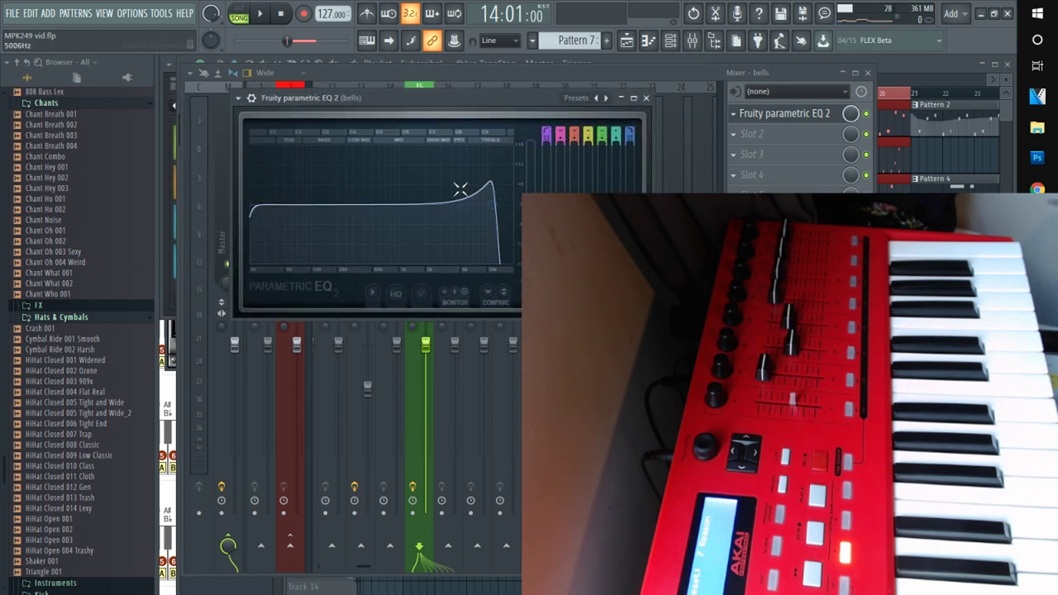
pyautogui.moveTo(252, 205); pyautogui.dragTo(315, 204)
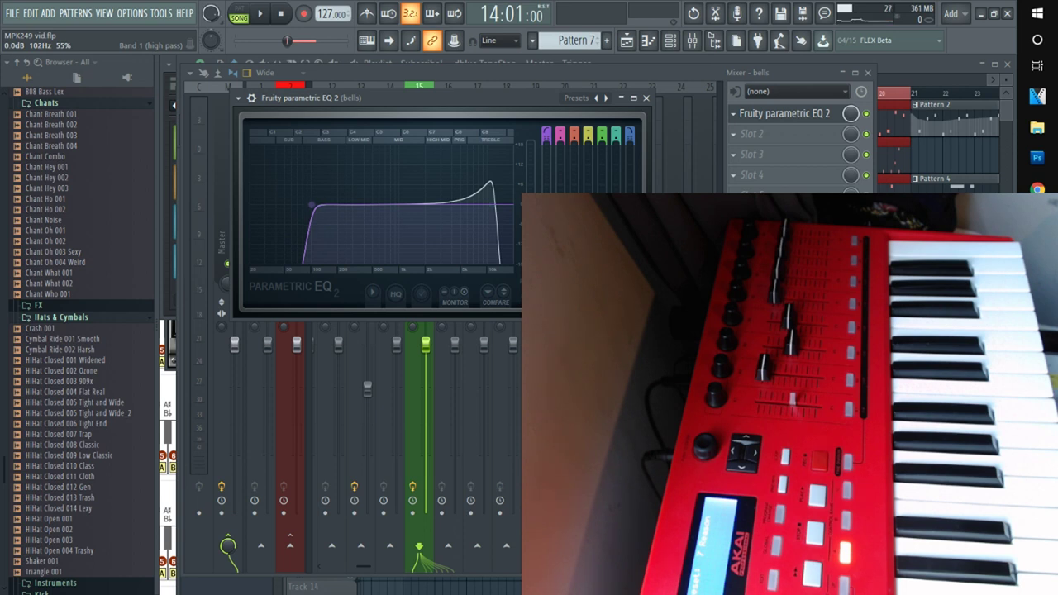
pyautogui.moveTo(303, 204); pyautogui.dragTo(250, 204)
# - Open the controller link settings of the EQ's band 7 frequency knob
pyautogui.moveTo(531, 97); pyautogui.dragTo(395, 83)
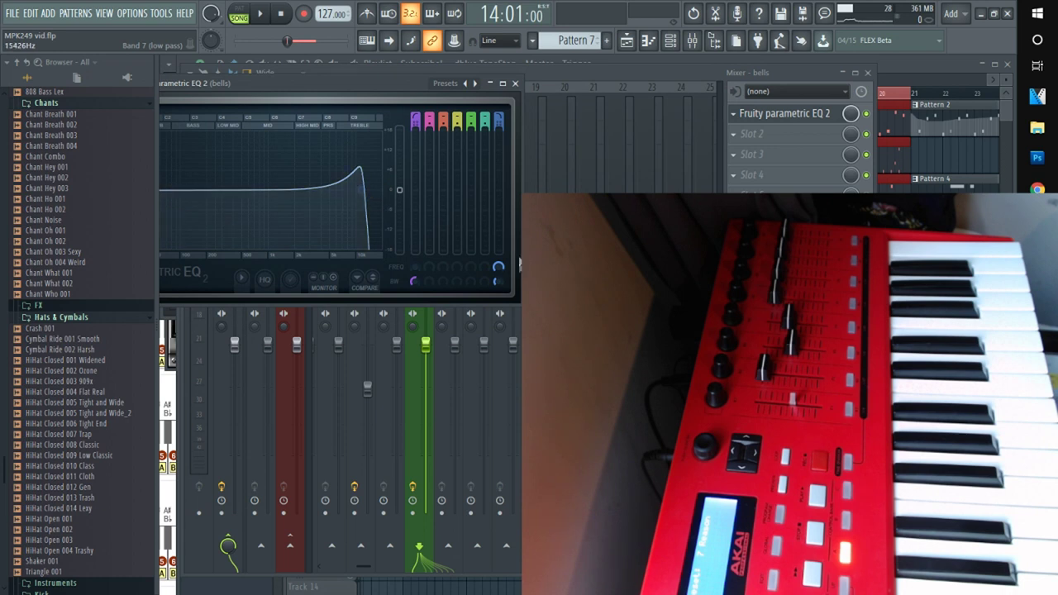
pyautogui.scroll(-4, 498, 272)
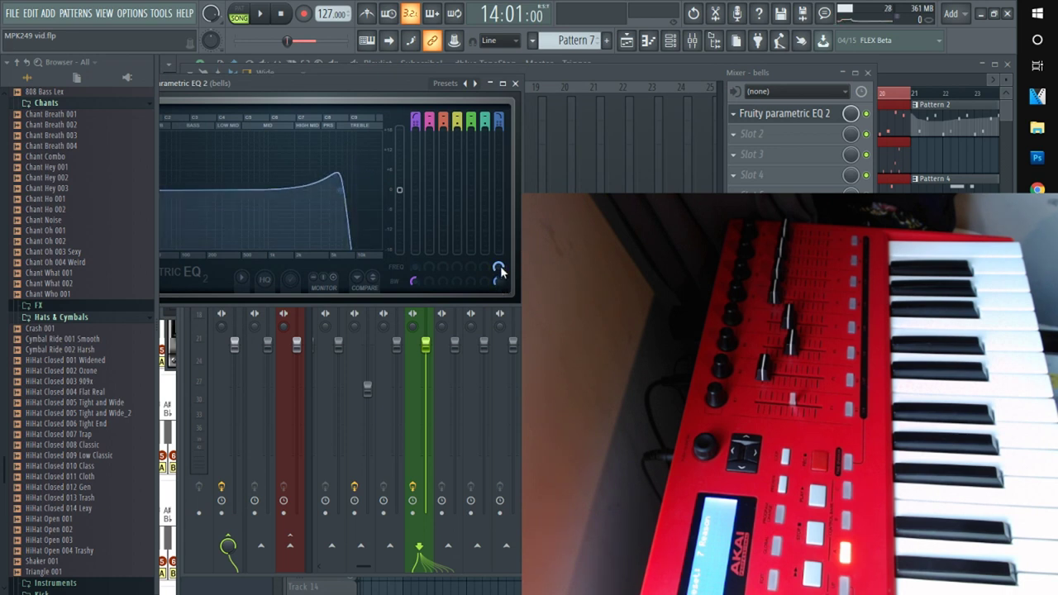
pyautogui.rightClick(498, 271)
pyautogui.moveTo(335, 84); pyautogui.dragTo(226, 94)
pyautogui.rightClick(390, 282)
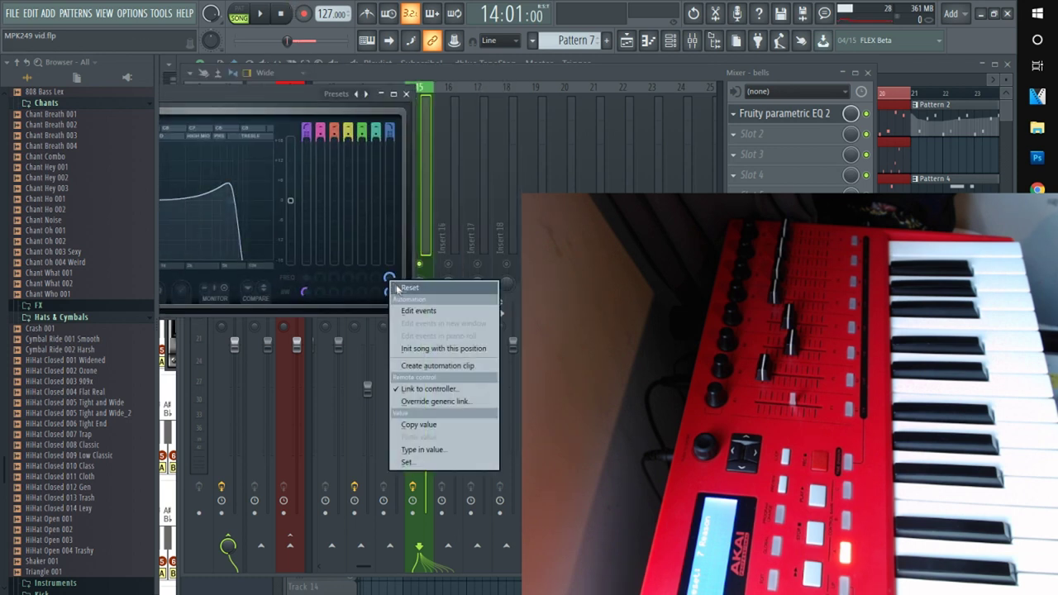
pyautogui.click(425, 388)
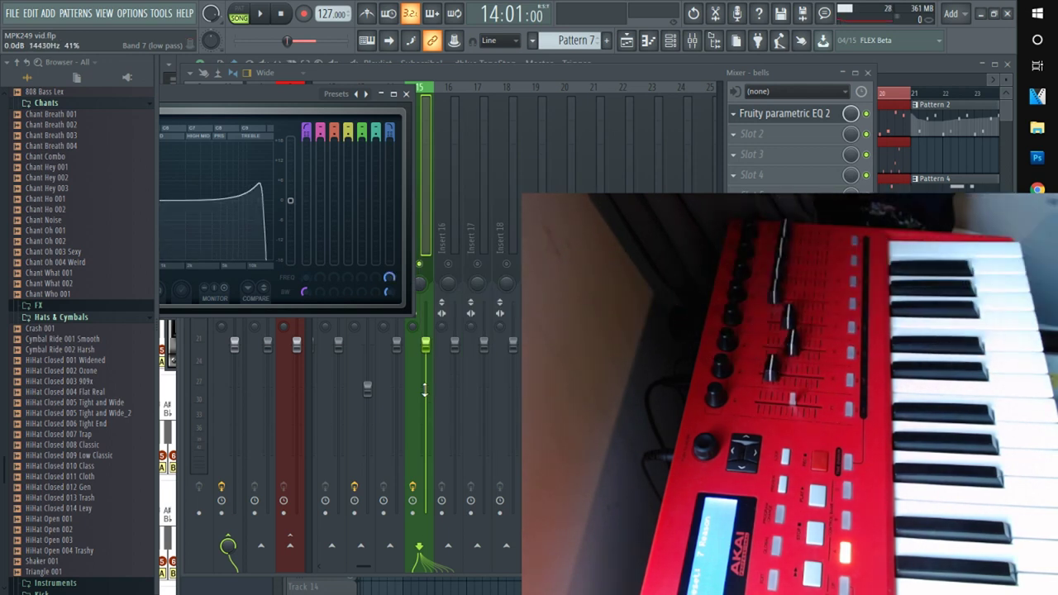
pyautogui.moveTo(281, 99); pyautogui.dragTo(350, 100)
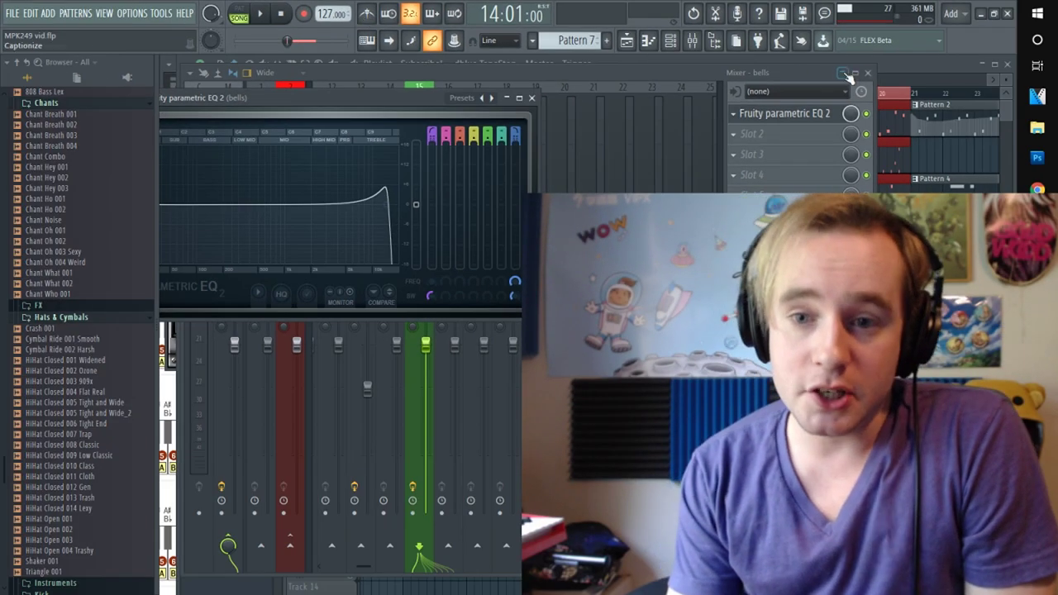
# - Minimize the mixer and select the empty bars 41 to 44 in the playlist
pyautogui.click(845, 74)
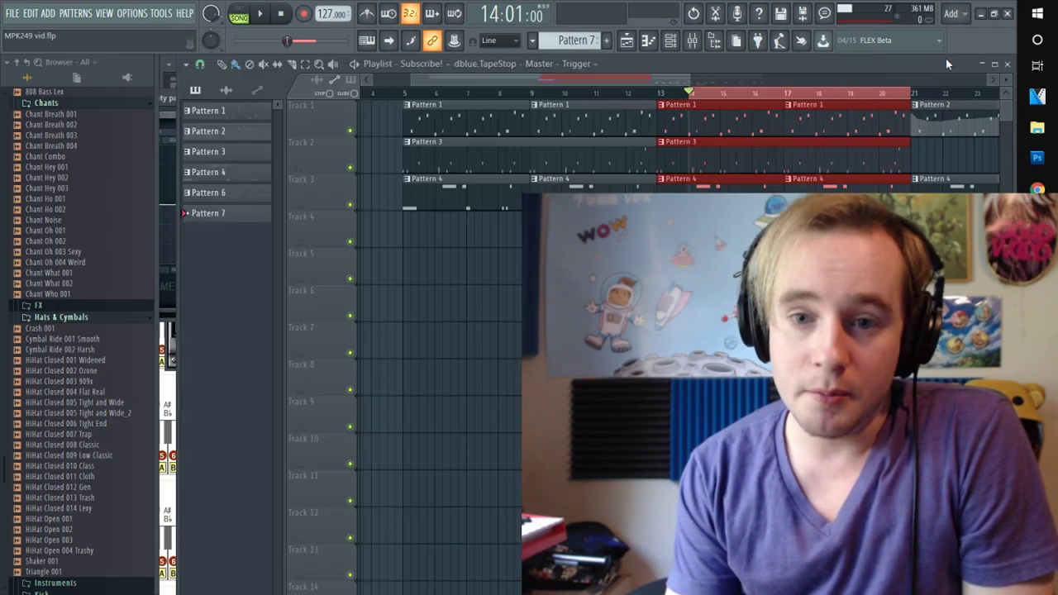
pyautogui.moveTo(496, 74); pyautogui.dragTo(914, 58)
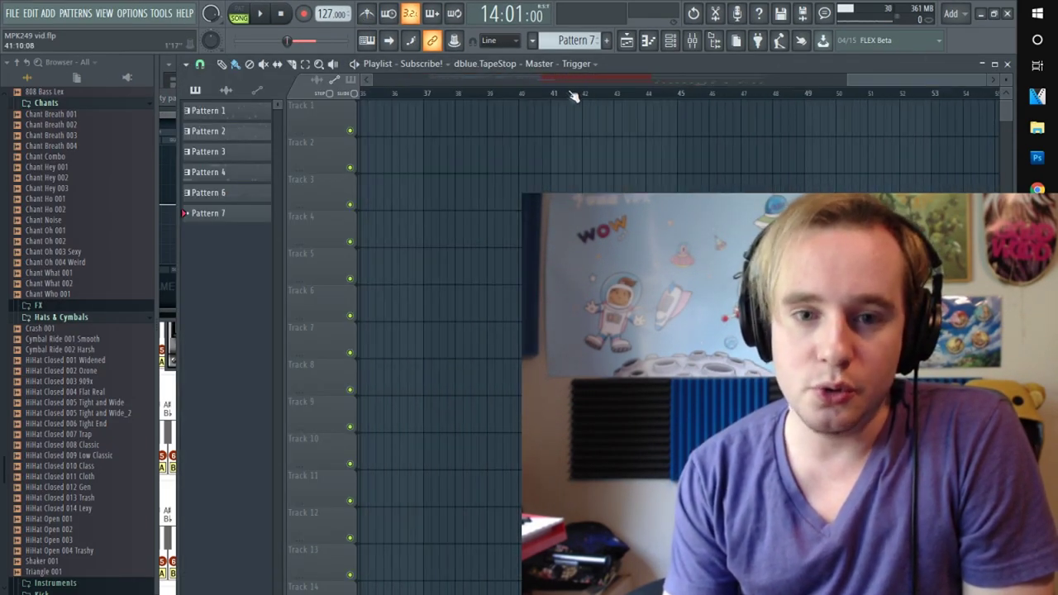
pyautogui.moveTo(553, 95); pyautogui.dragTo(703, 98)
pyautogui.moveTo(679, 93); pyautogui.dragTo(678, 92)
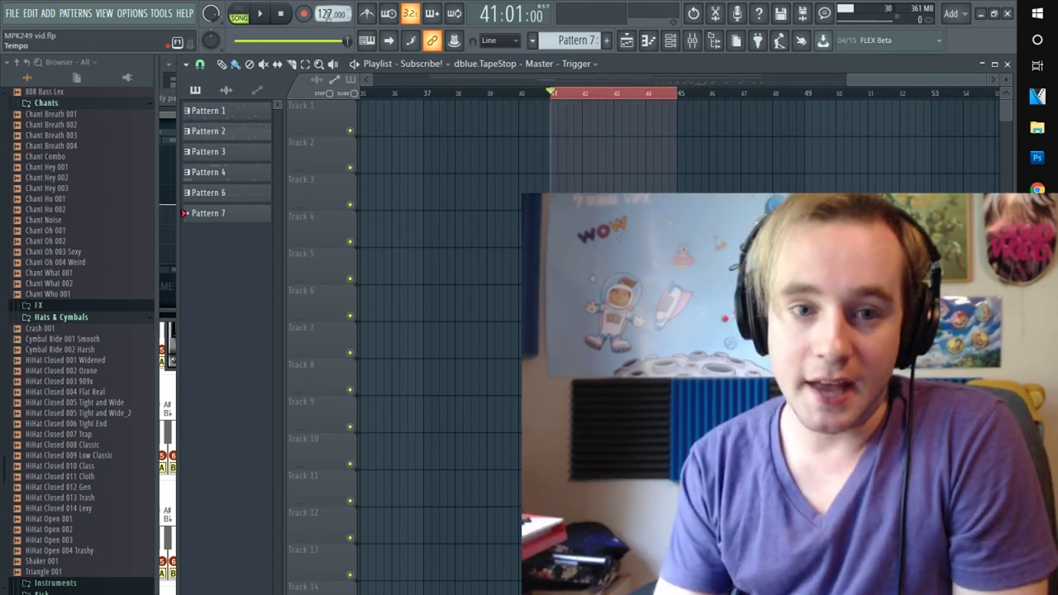
# - Turn on the metronome and the wait-for-input option, and play the selected bars to try both
pyautogui.press('space')
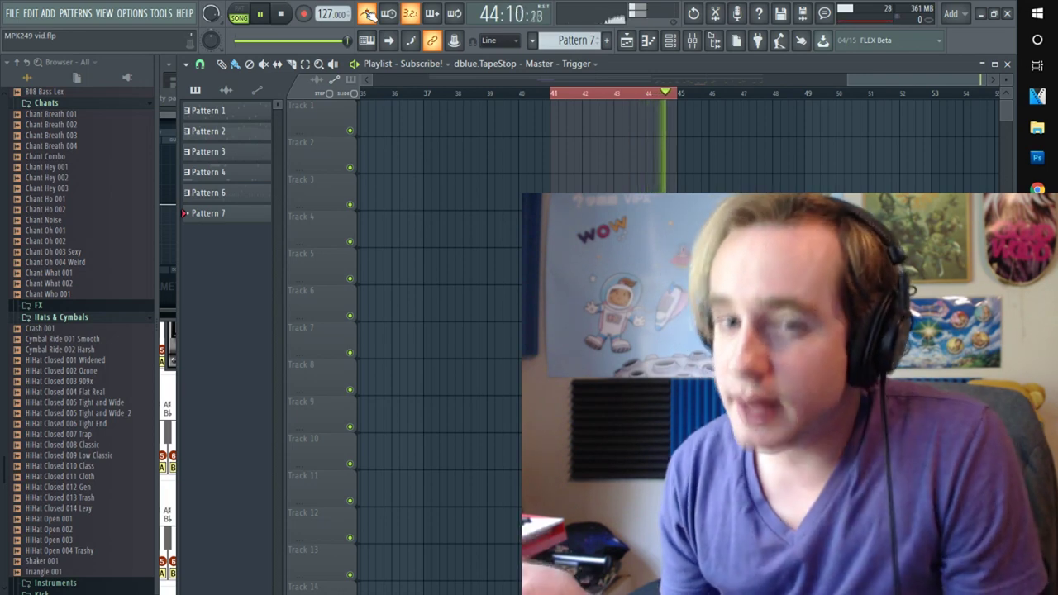
pyautogui.press('space')
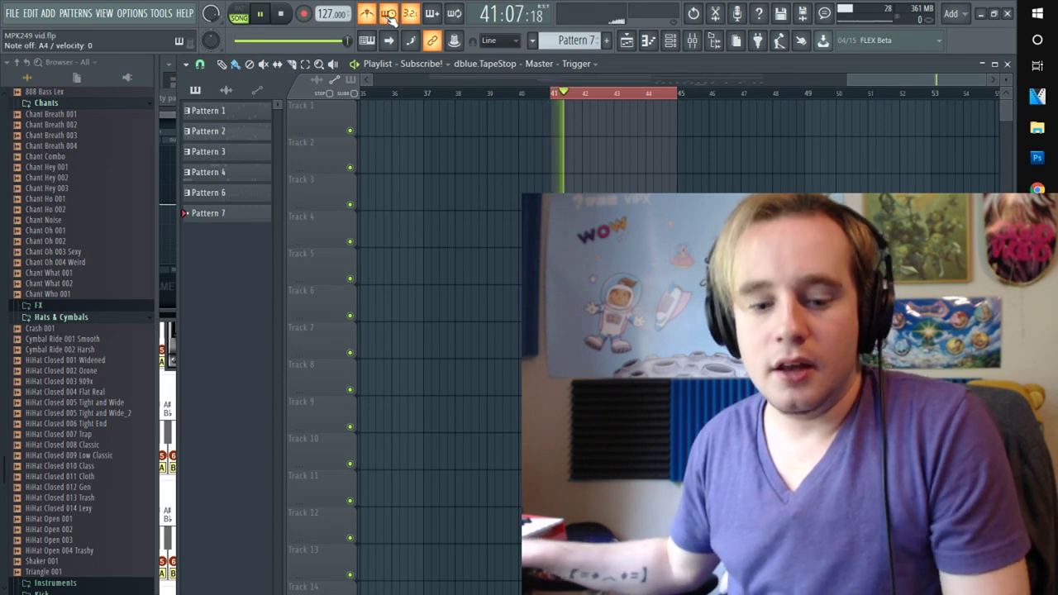
pyautogui.press('space')
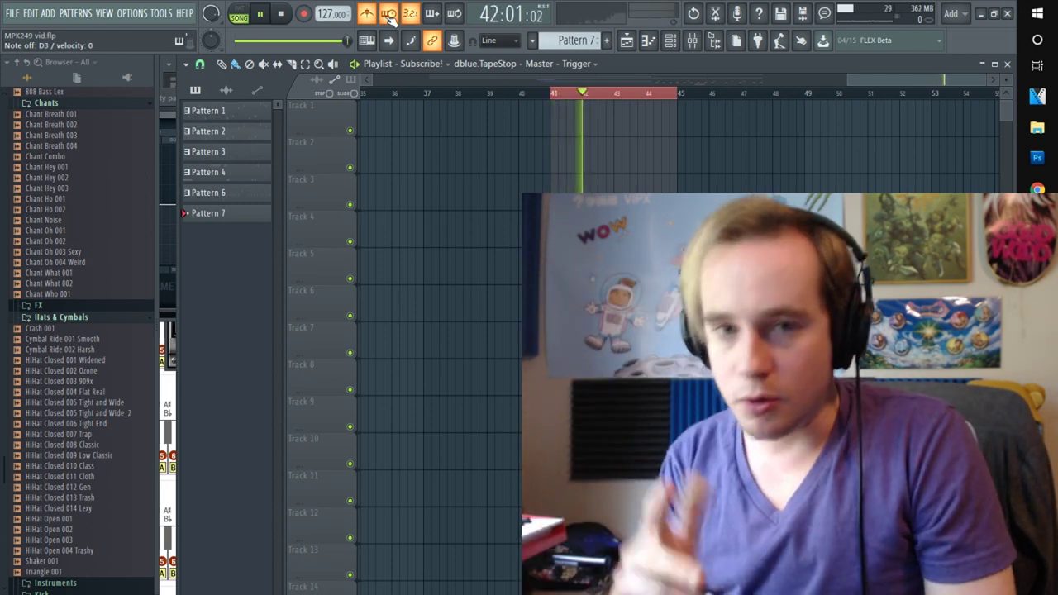
pyautogui.press('space')
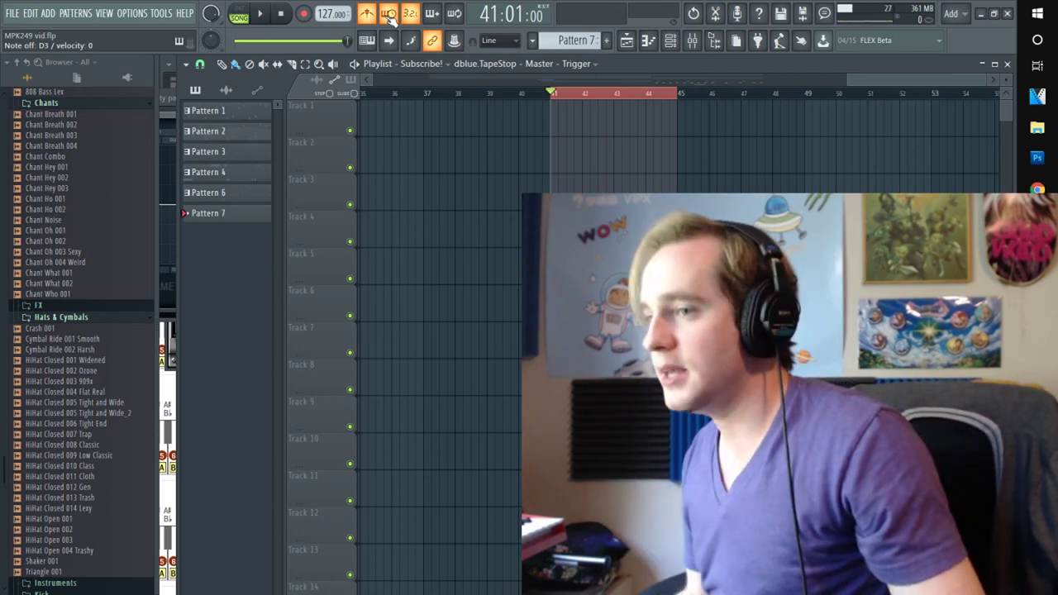
pyautogui.press('space')
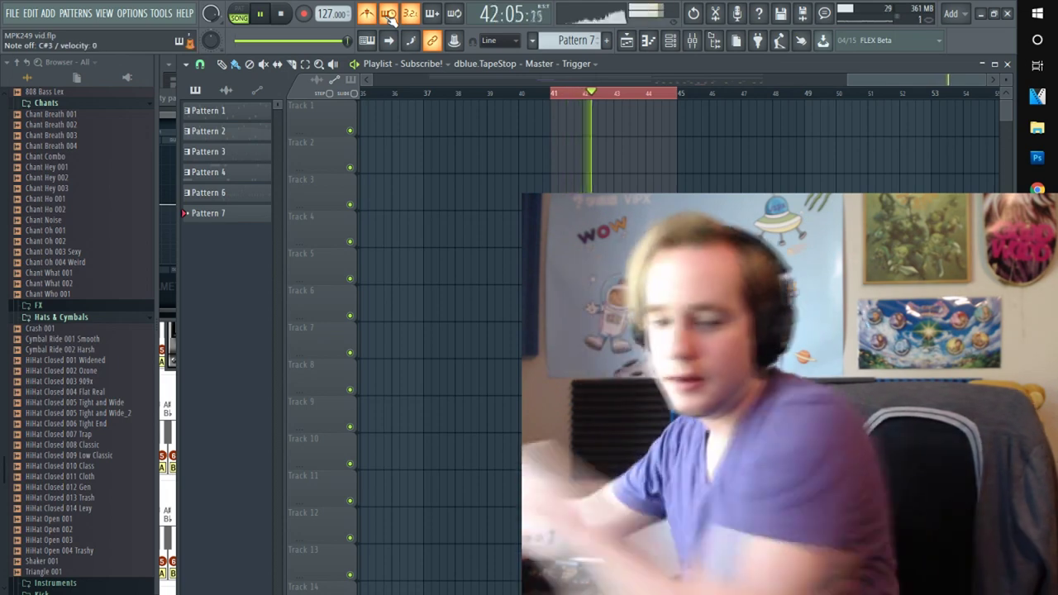
pyautogui.press('space')
# - Open the FPC channel, trigger playback from the controller with wait for input, and stop and turn that option off
pyautogui.click(670, 41)
pyautogui.click(284, 140)
pyautogui.moveTo(486, 69); pyautogui.dragTo(506, 90)
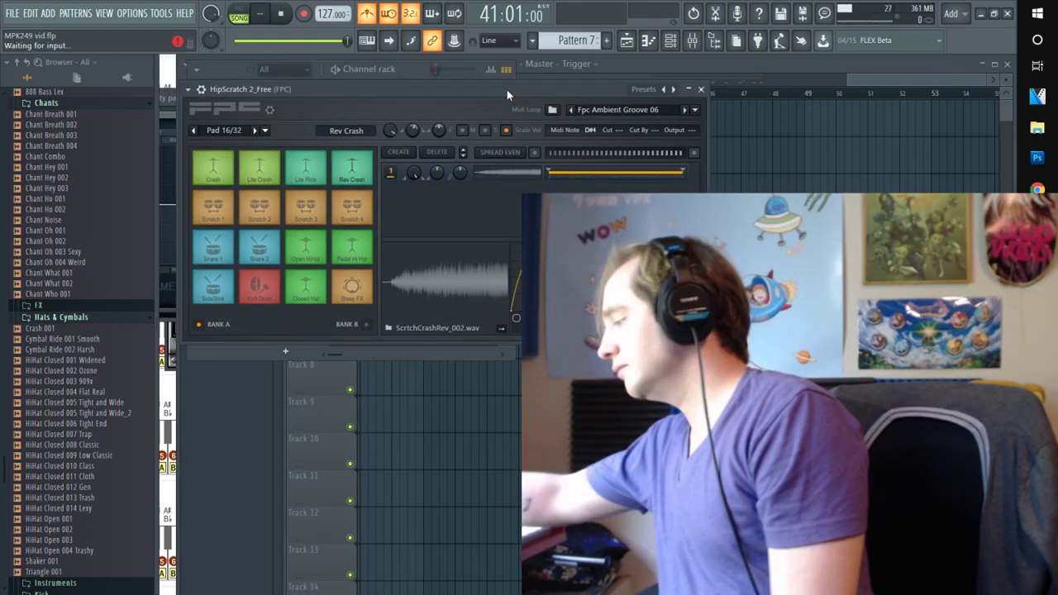
pyautogui.press('space')
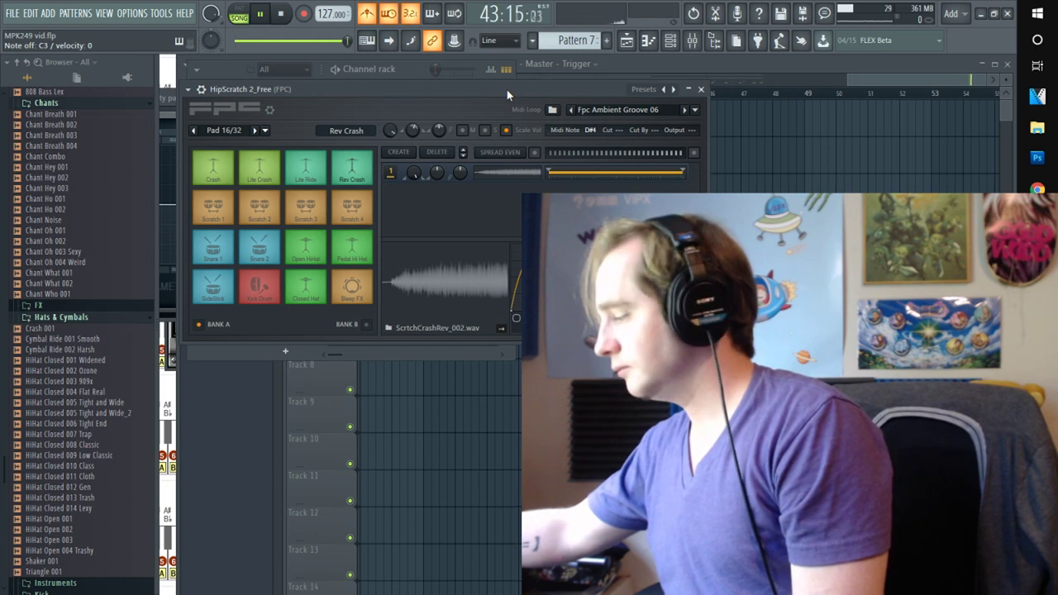
pyautogui.press('space')
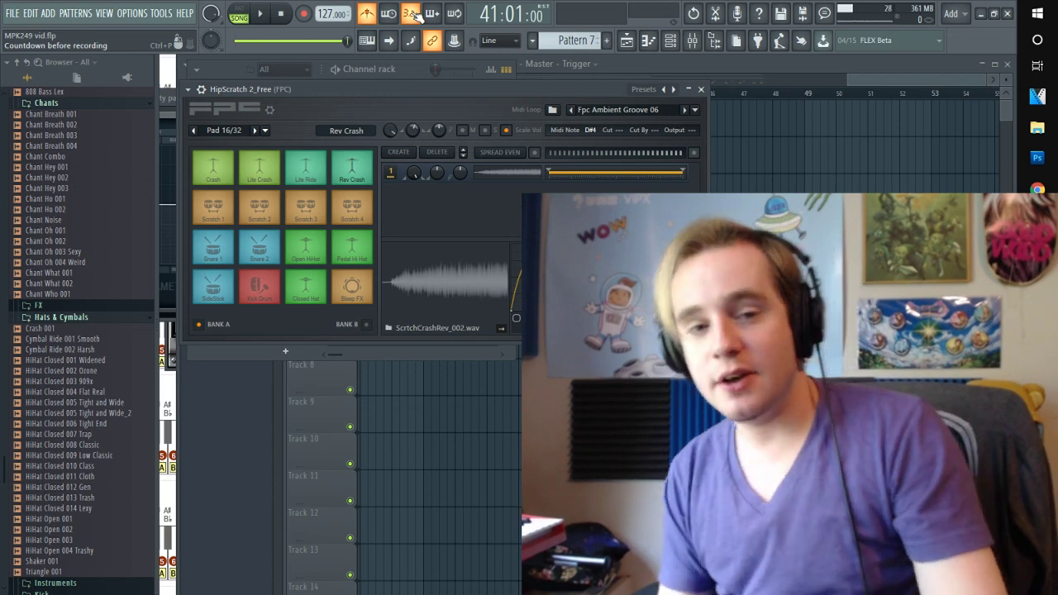
# - Arm recording for notes and automation, and start it with the countdown before recording
pyautogui.click(304, 14)
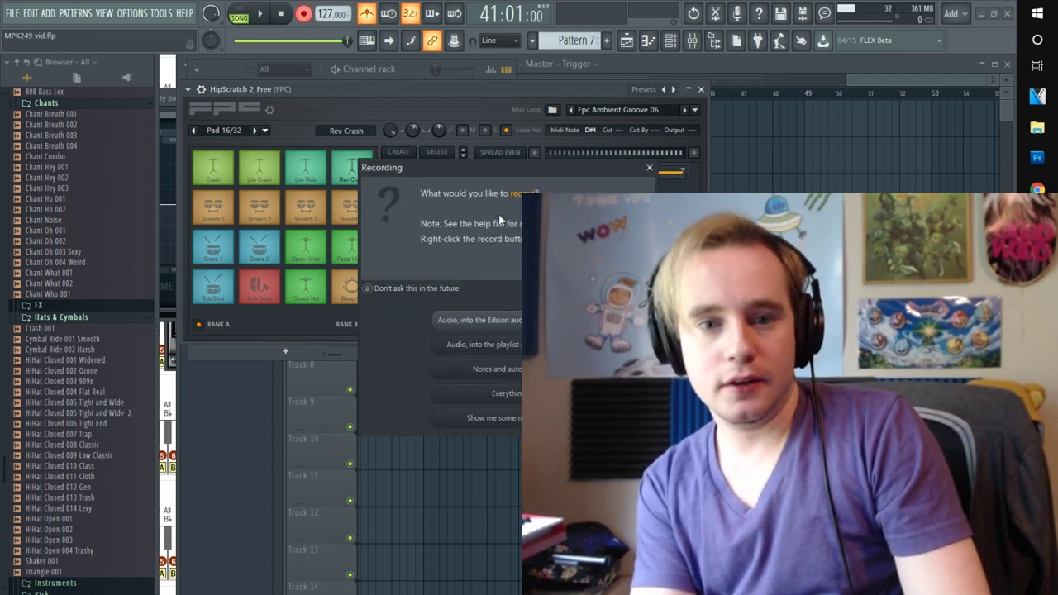
pyautogui.moveTo(497, 165); pyautogui.dragTo(338, 144)
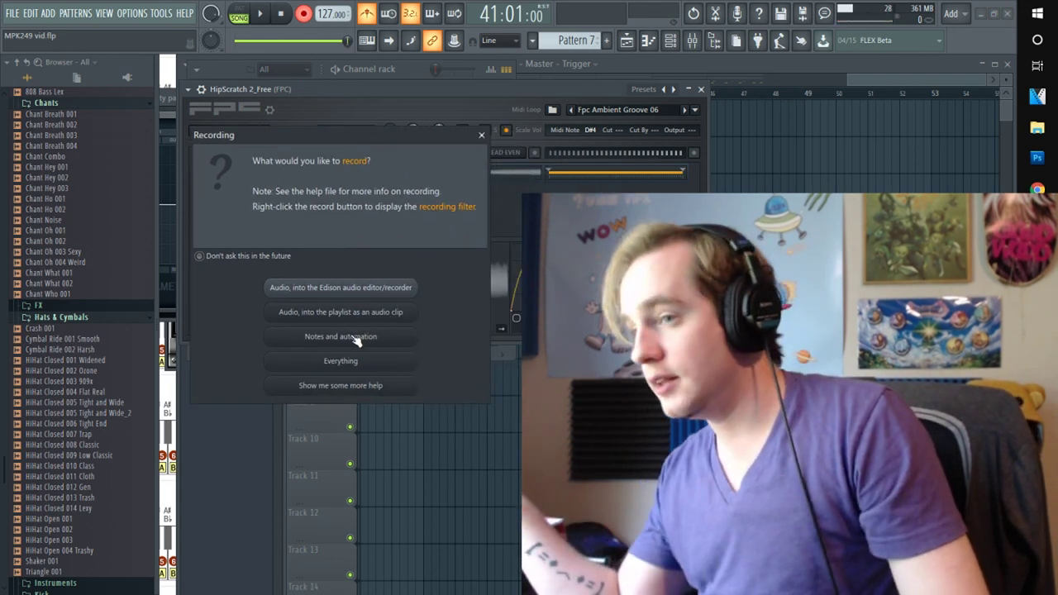
pyautogui.click(354, 337)
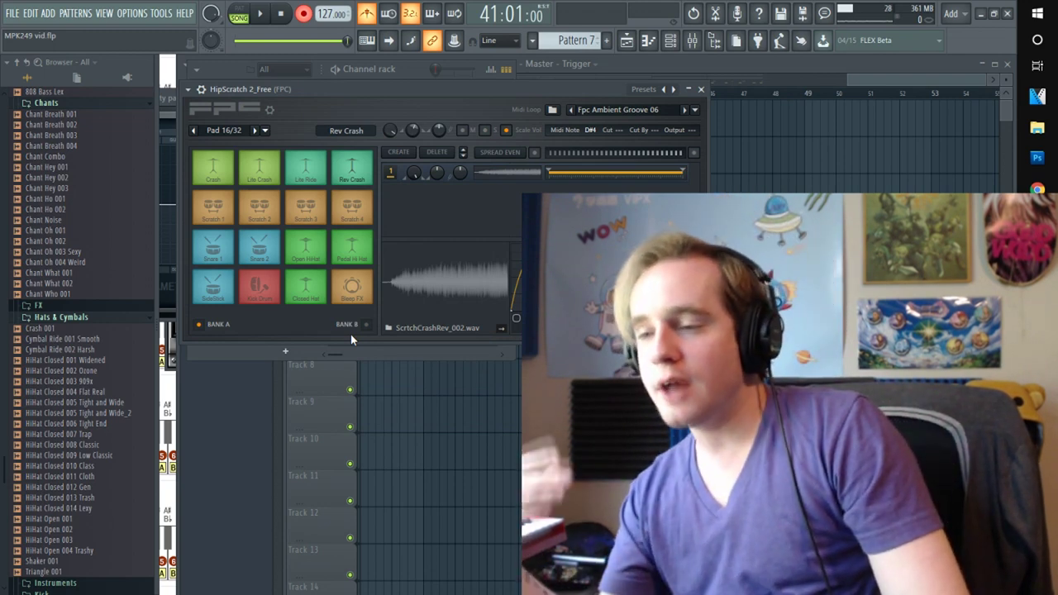
pyautogui.press('space')
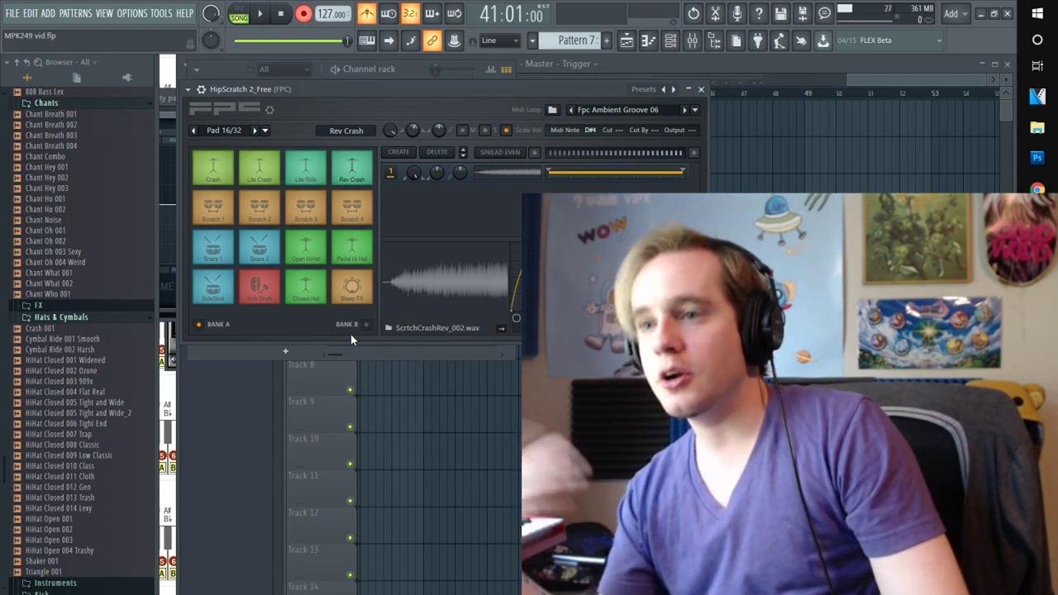
pyautogui.press('space')
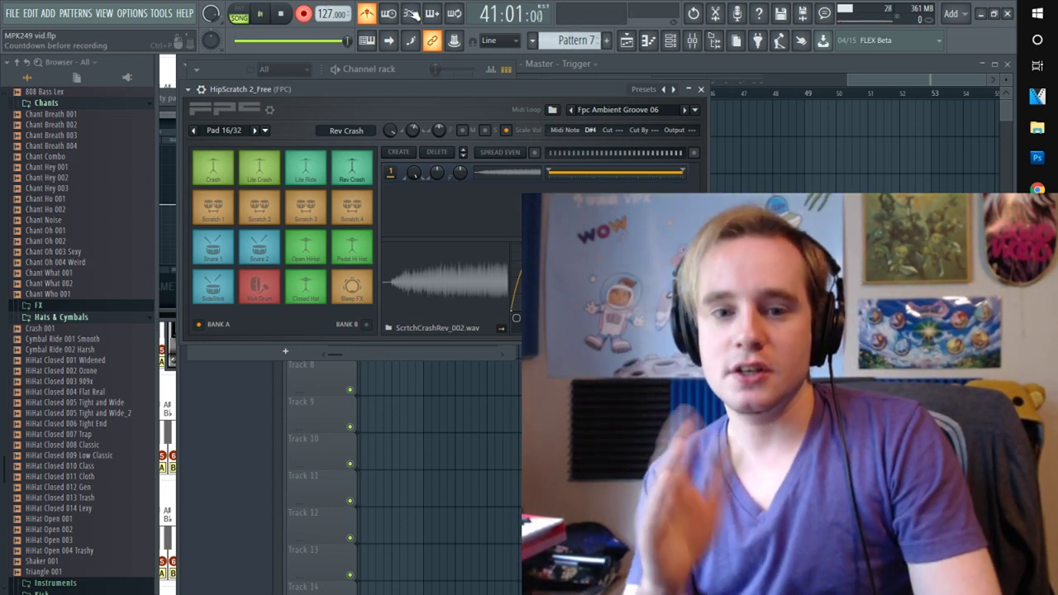
# - Start recording over bars 41 to 44 without the countdown, bring up the playlist and stop at bar 41
pyautogui.press('space')
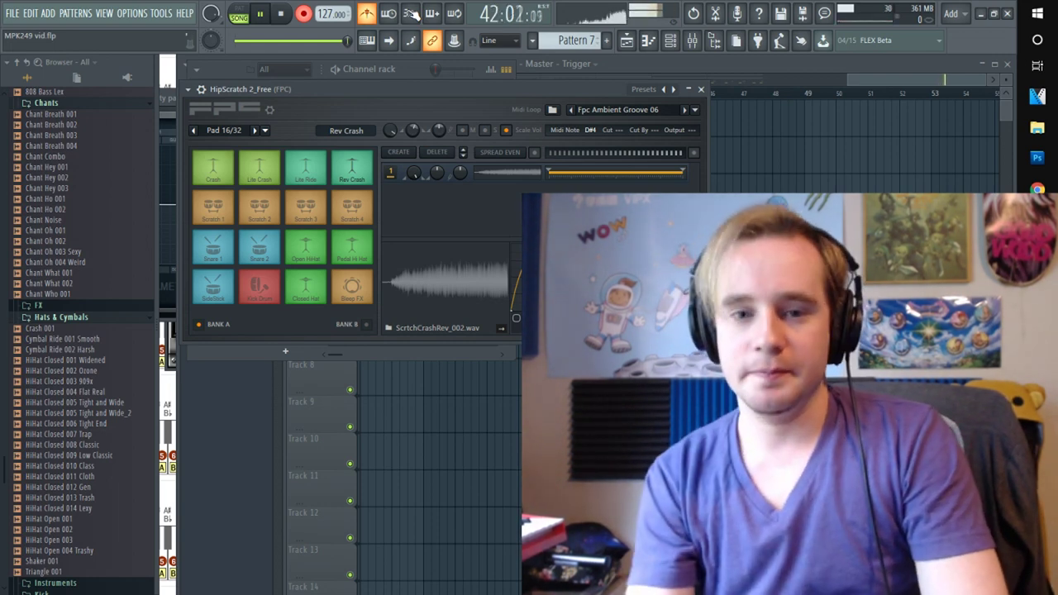
pyautogui.press('F5')
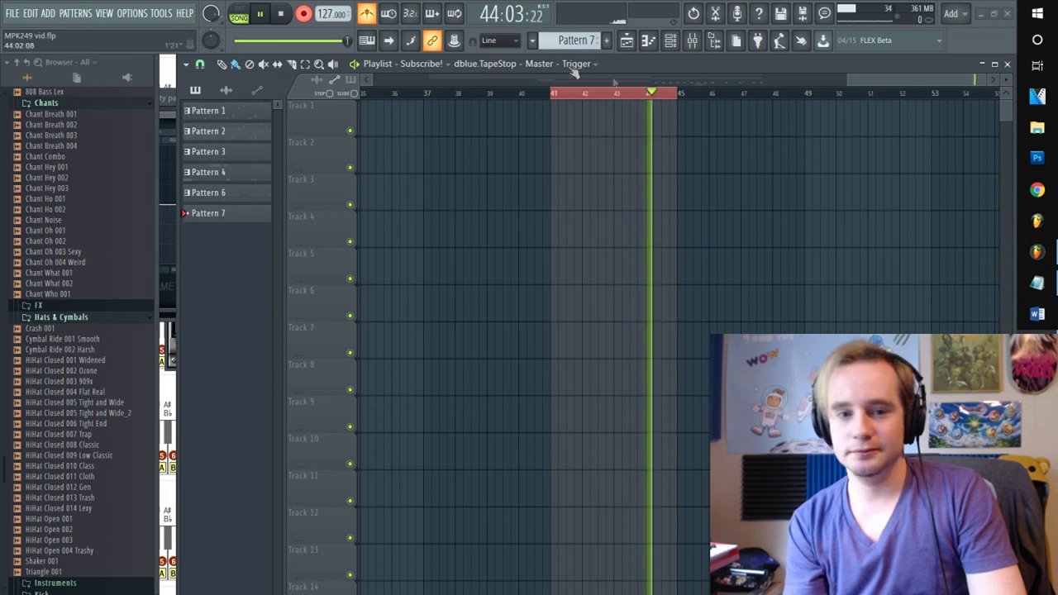
pyautogui.click(554, 93)
pyautogui.press('space')
pyautogui.press('space')
pyautogui.press('space')
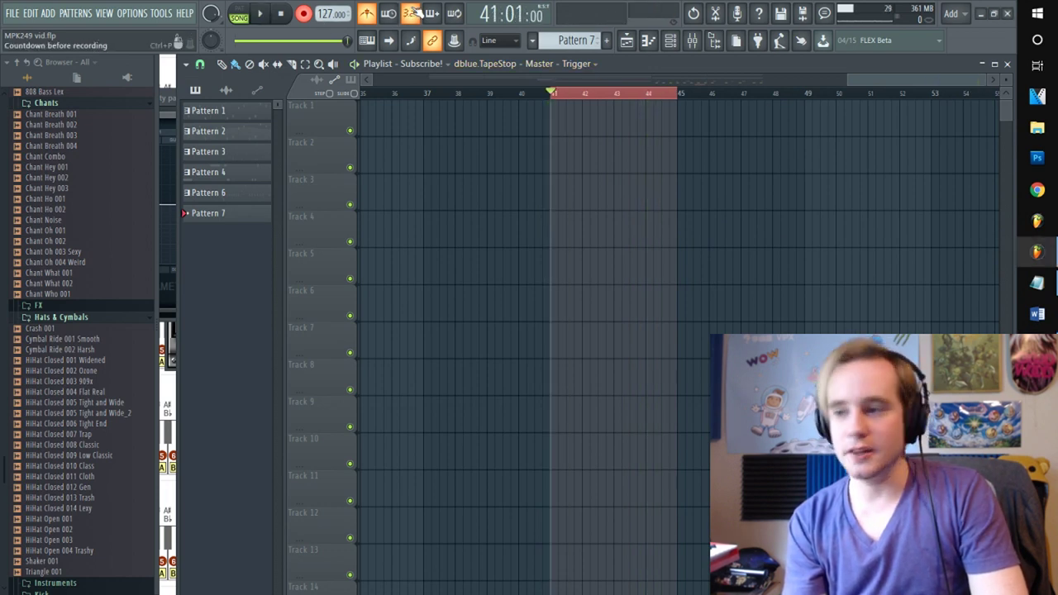
# - Try the countdown before recording, leave it turned on and turn on blend recording (overdub)
pyautogui.press('space')
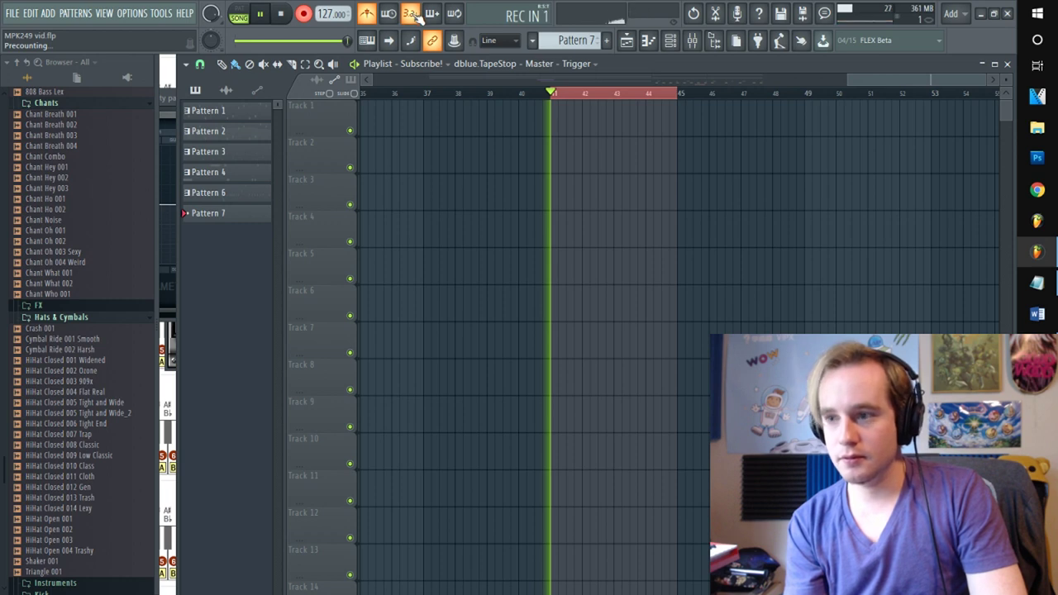
pyautogui.press('space')
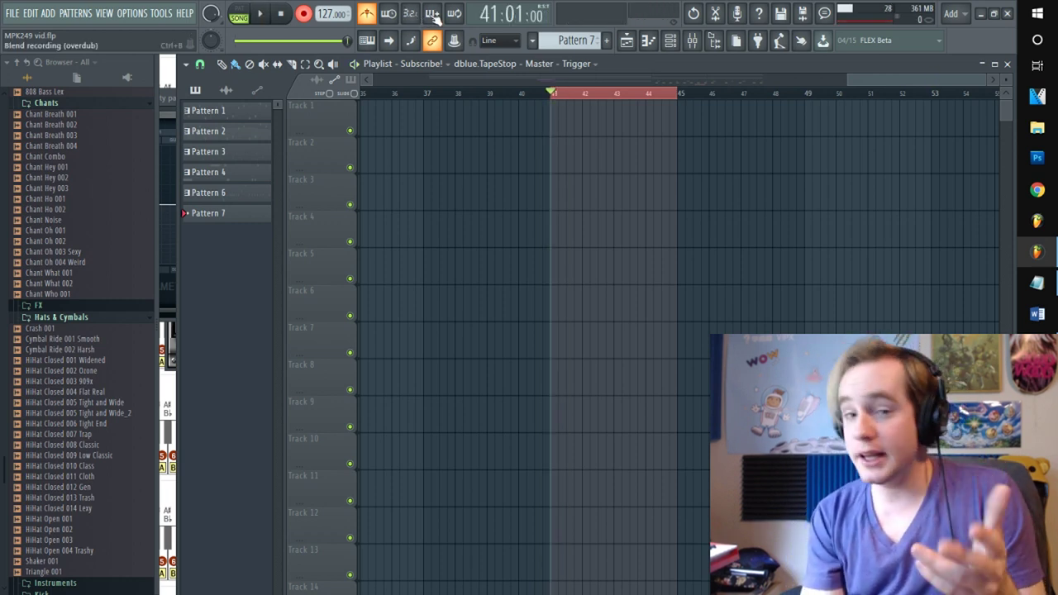
pyautogui.click(416, 17)
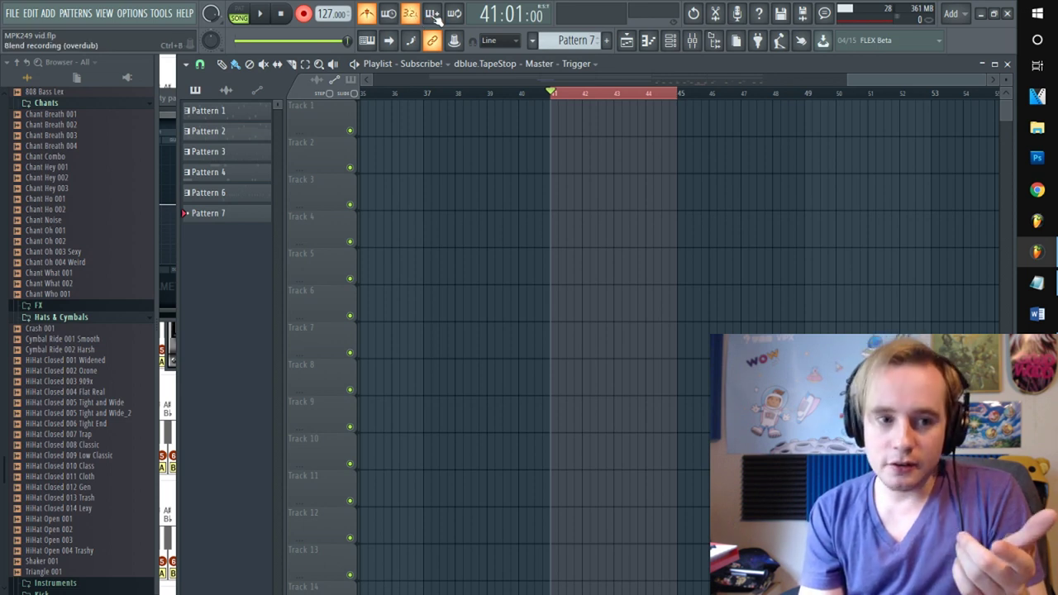
pyautogui.click(433, 15)
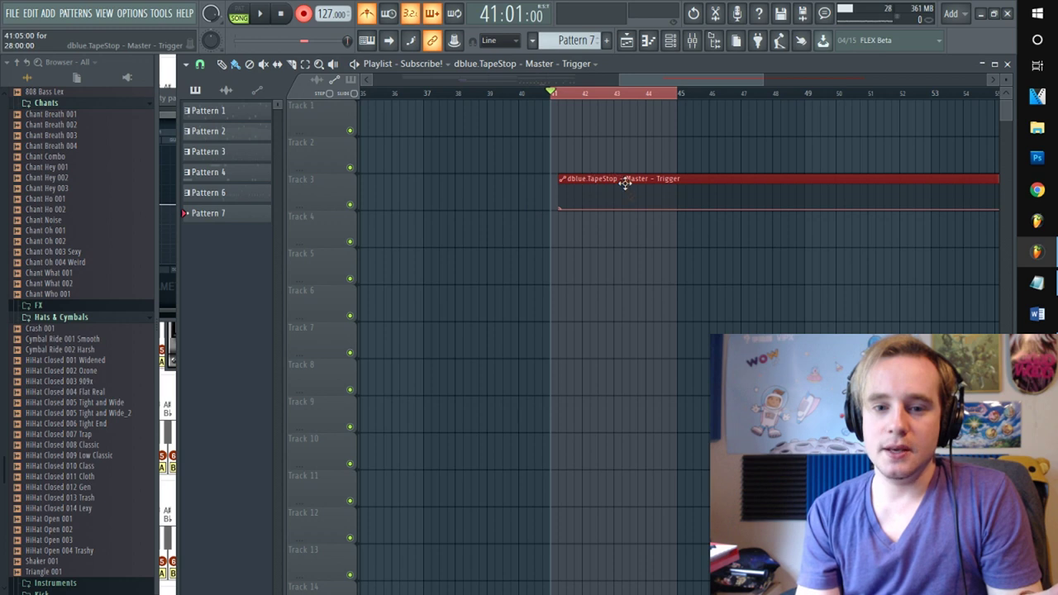
# - Place a new empty pattern on Track 1 at bar 41, stretch it to two bars and select bars 41 and 42
pyautogui.scroll(-1, 586, 42)
pyautogui.click(554, 189)
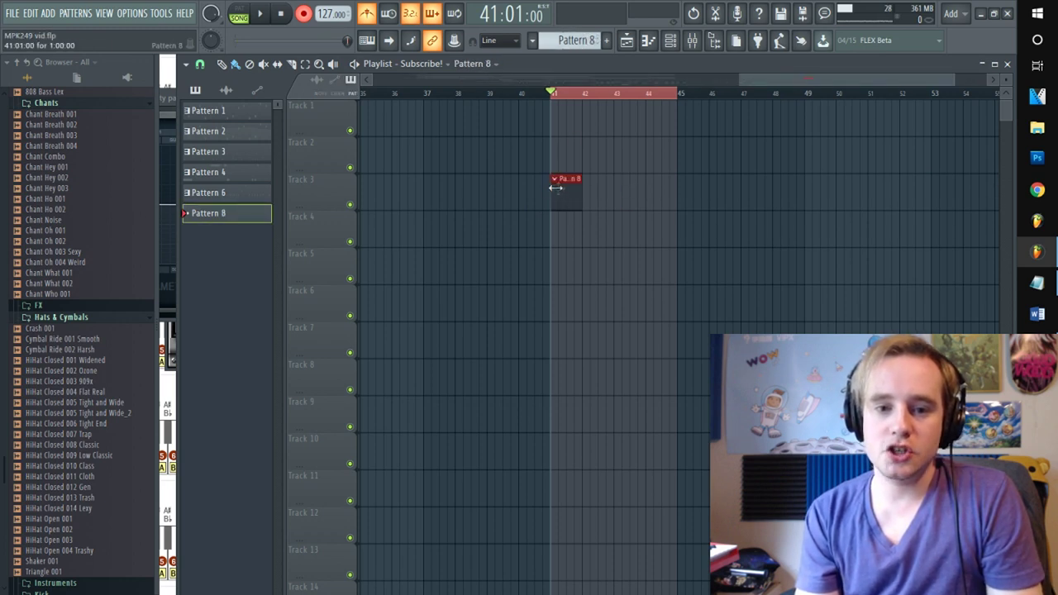
pyautogui.moveTo(579, 185); pyautogui.dragTo(572, 103)
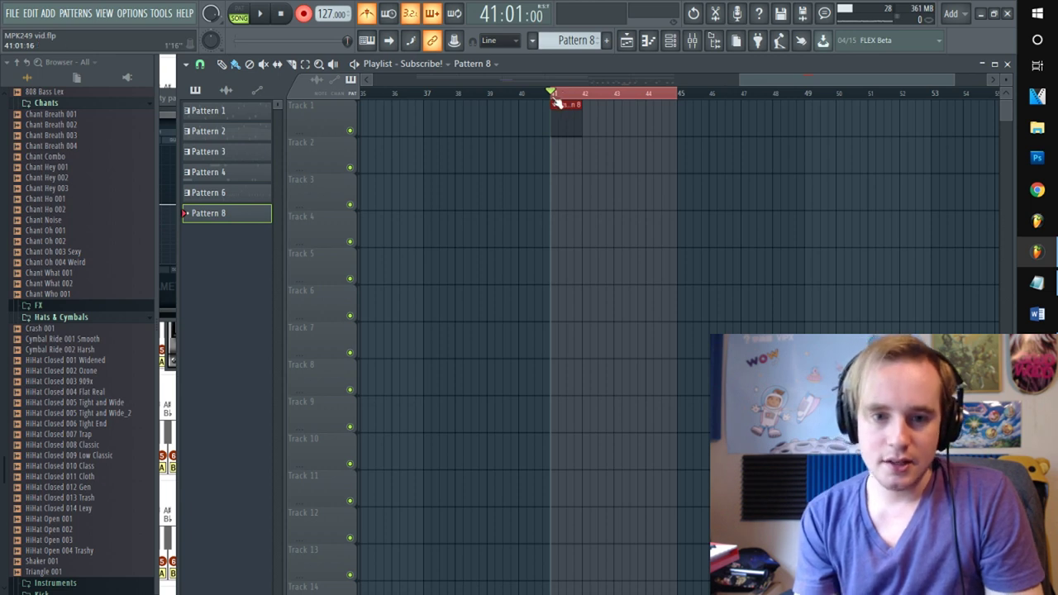
pyautogui.moveTo(589, 116); pyautogui.dragTo(610, 116)
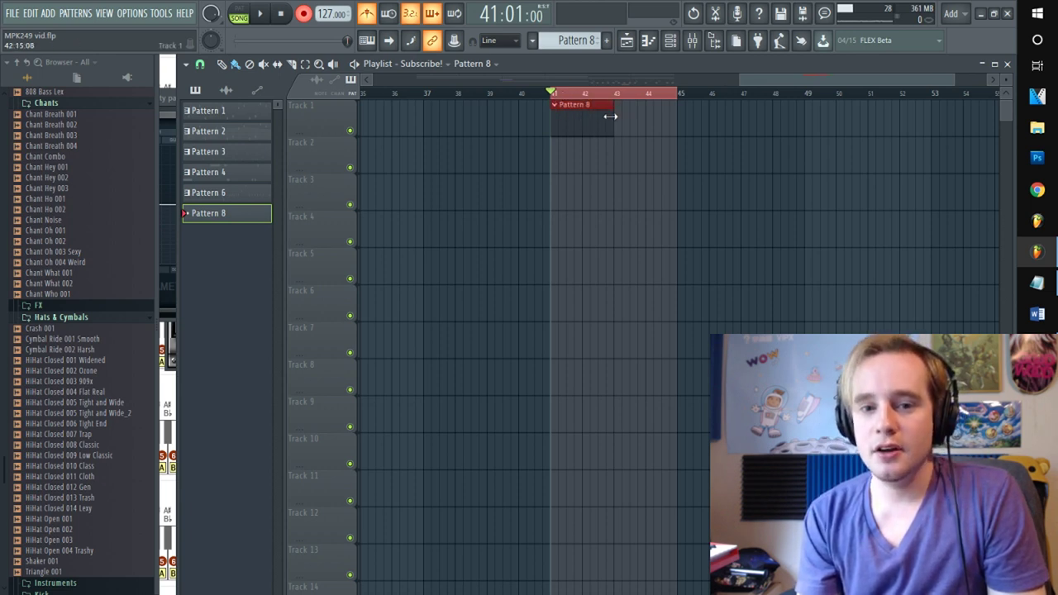
pyautogui.moveTo(555, 97); pyautogui.dragTo(614, 99)
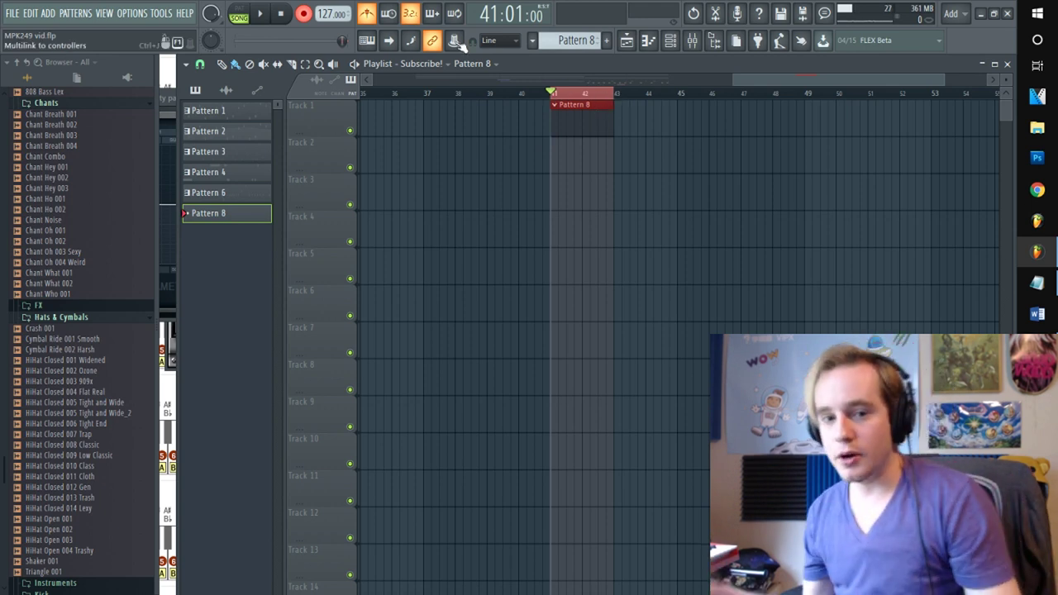
# - Record drum hits from the pads into the two-bar pattern with blend recording off, and play them back
pyautogui.press('space')
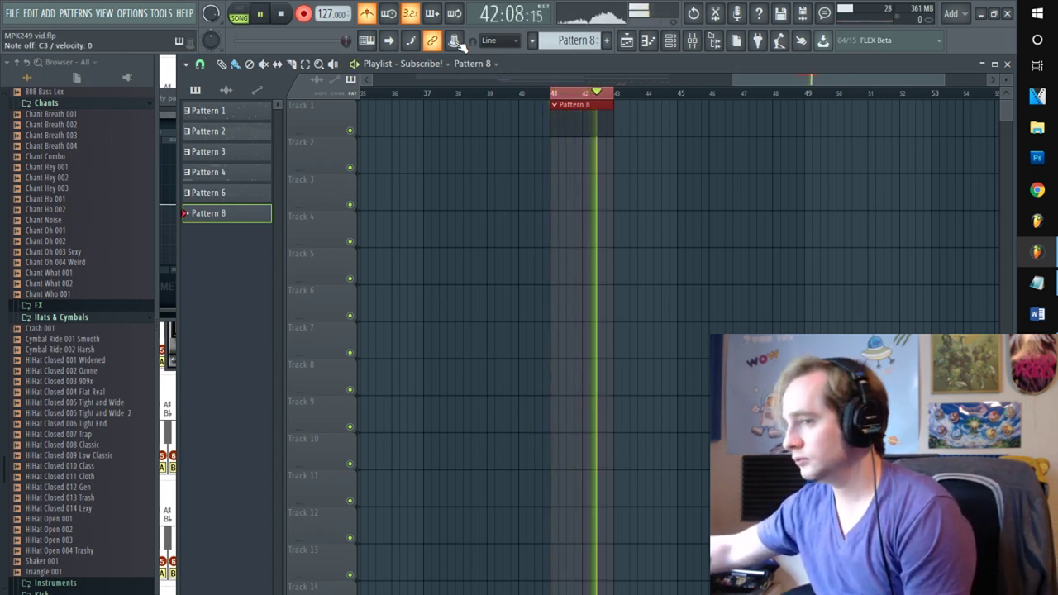
pyautogui.press('space')
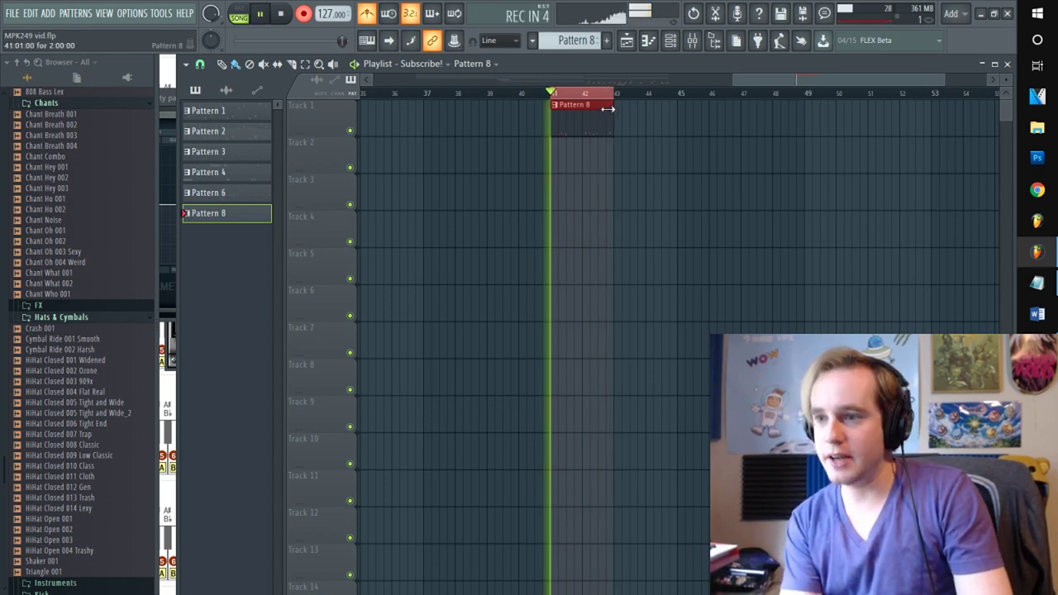
pyautogui.press('space')
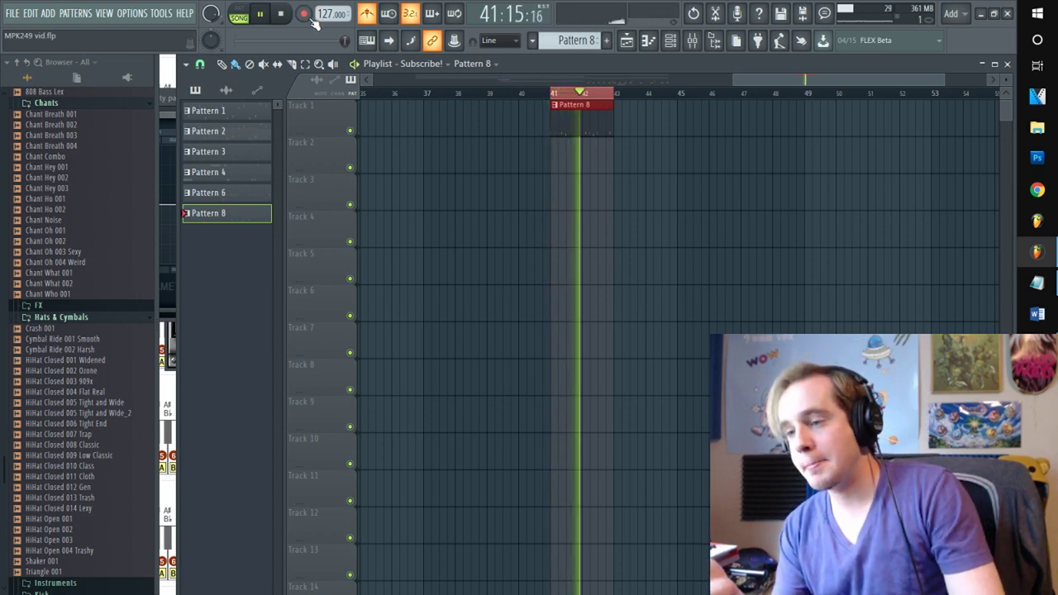
pyautogui.press('space')
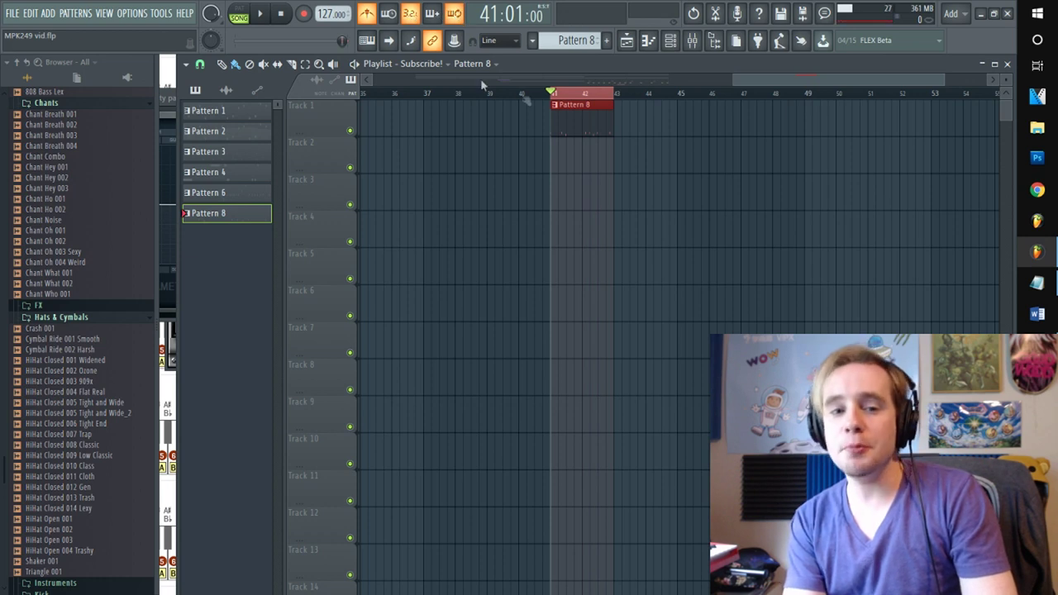
# - Examine the recorded drum hits of Pattern 8 in the piano roll and return to the playlist
pyautogui.doubleClick(594, 115)
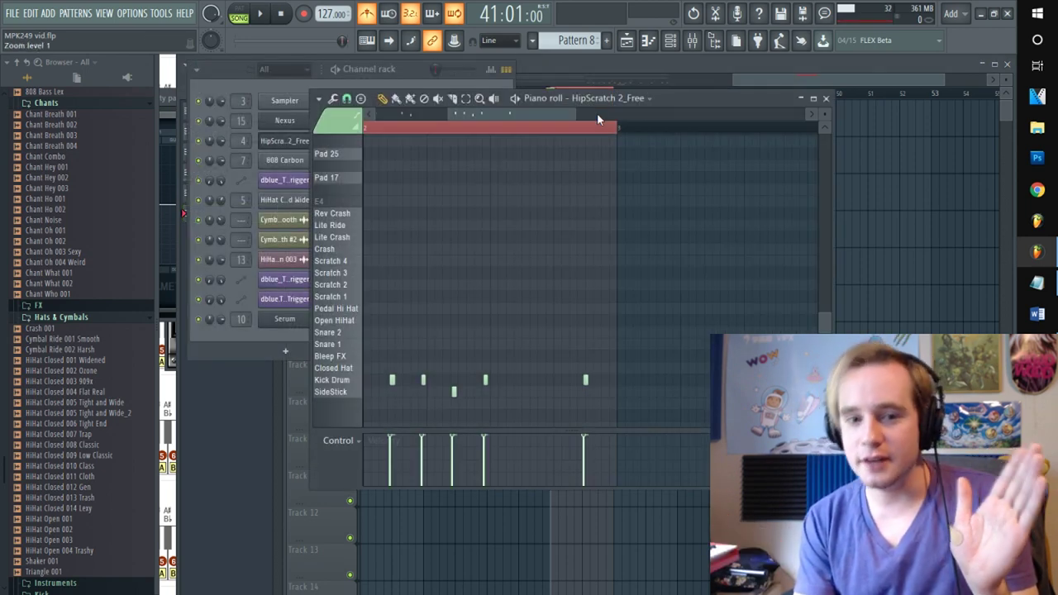
pyautogui.moveTo(553, 112); pyautogui.dragTo(542, 101)
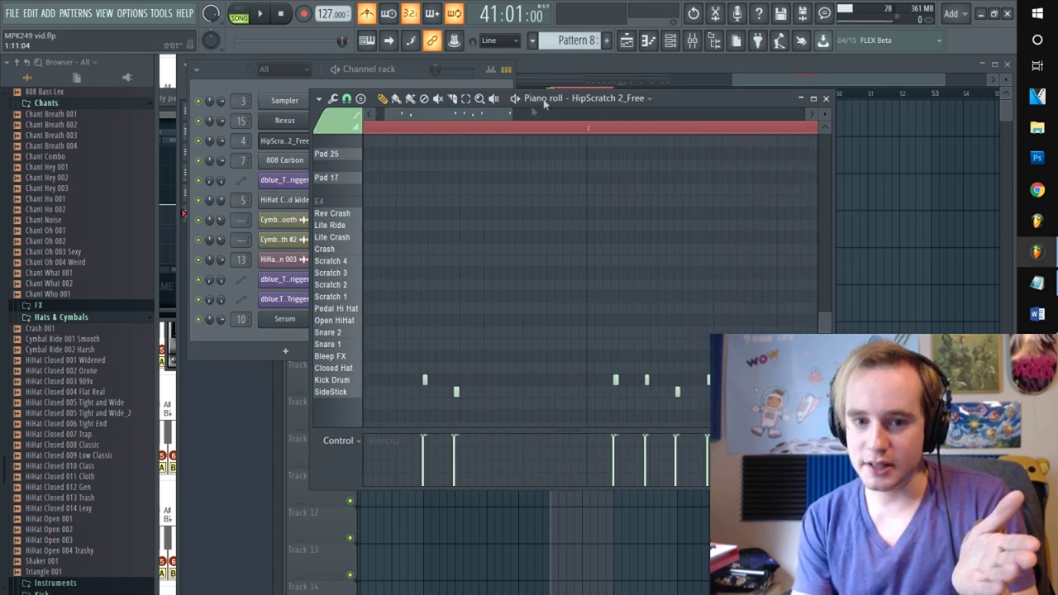
pyautogui.click(573, 67)
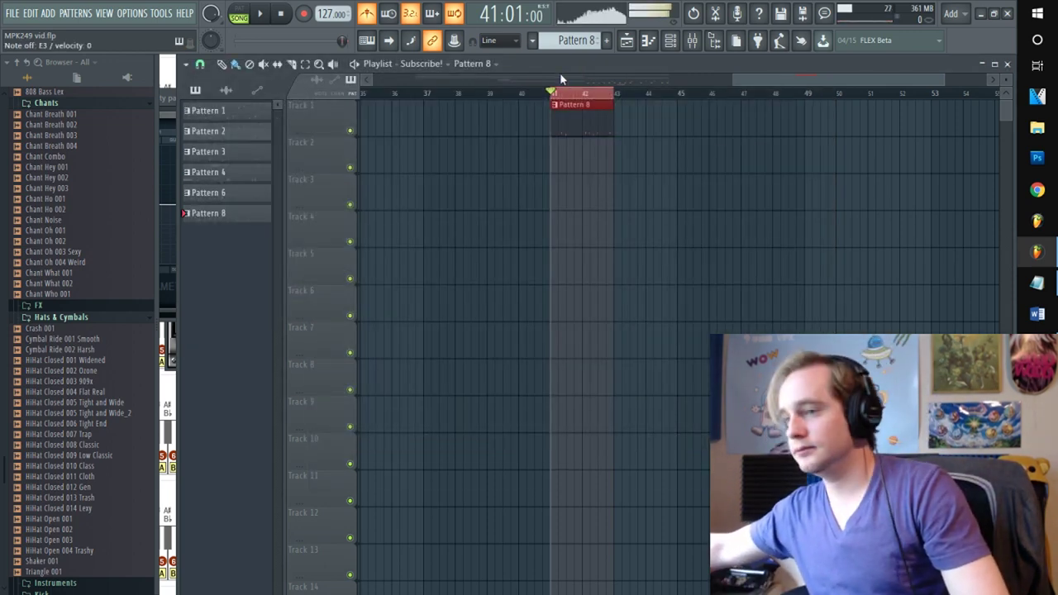
# - Record more pad hits into Pattern 8, first with loop recording alone and again with blend recording turned on
pyautogui.press('space')
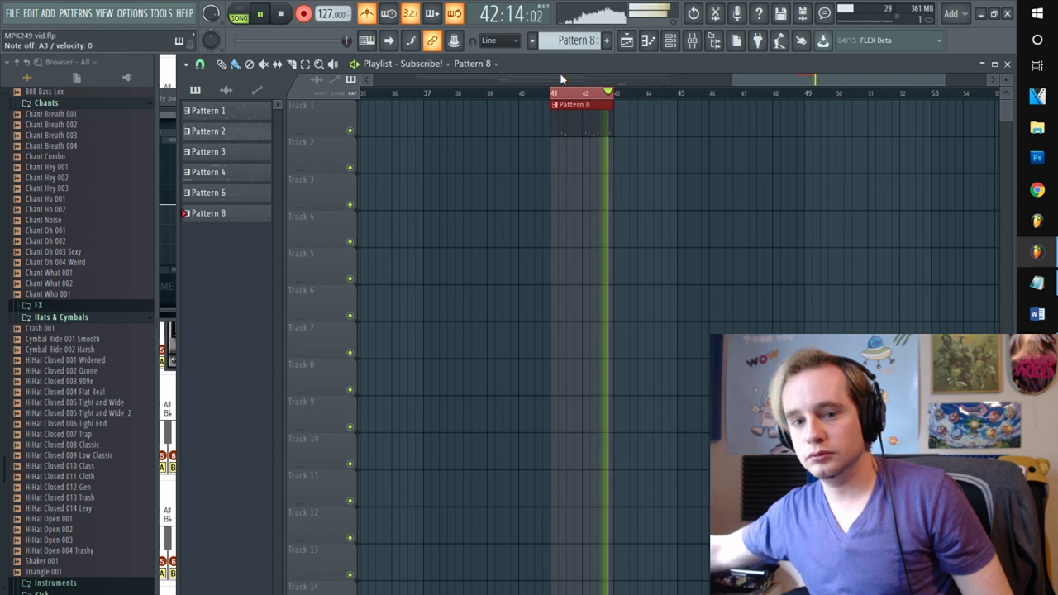
pyautogui.press('space')
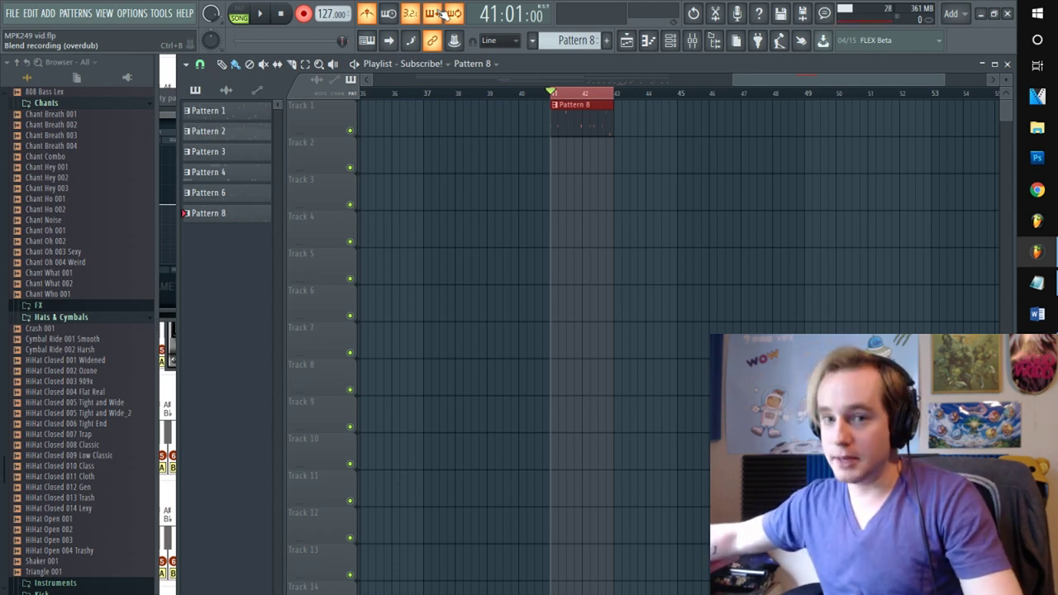
pyautogui.press('space')
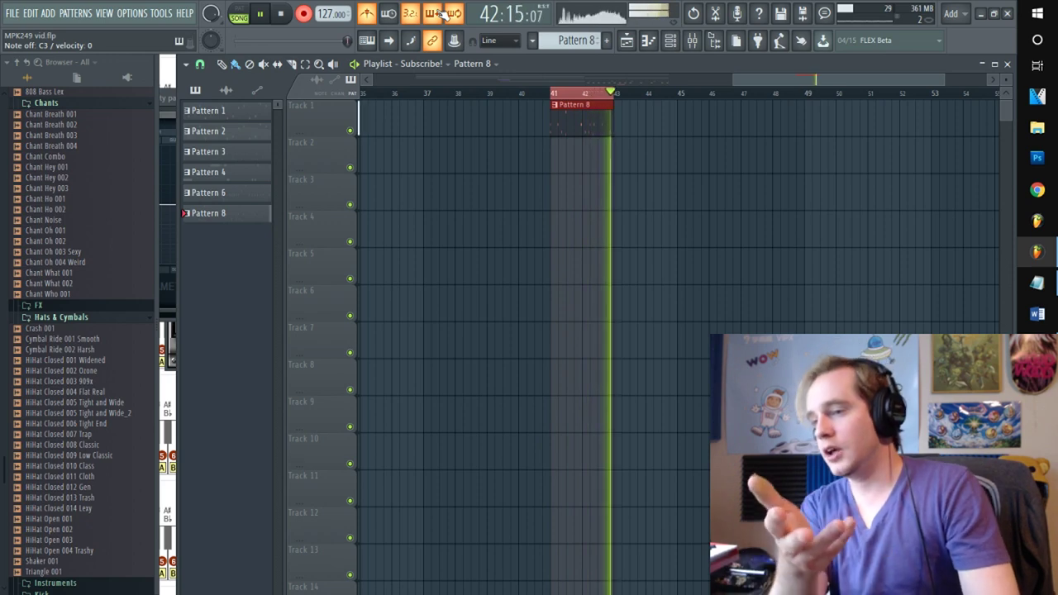
pyautogui.press('space')
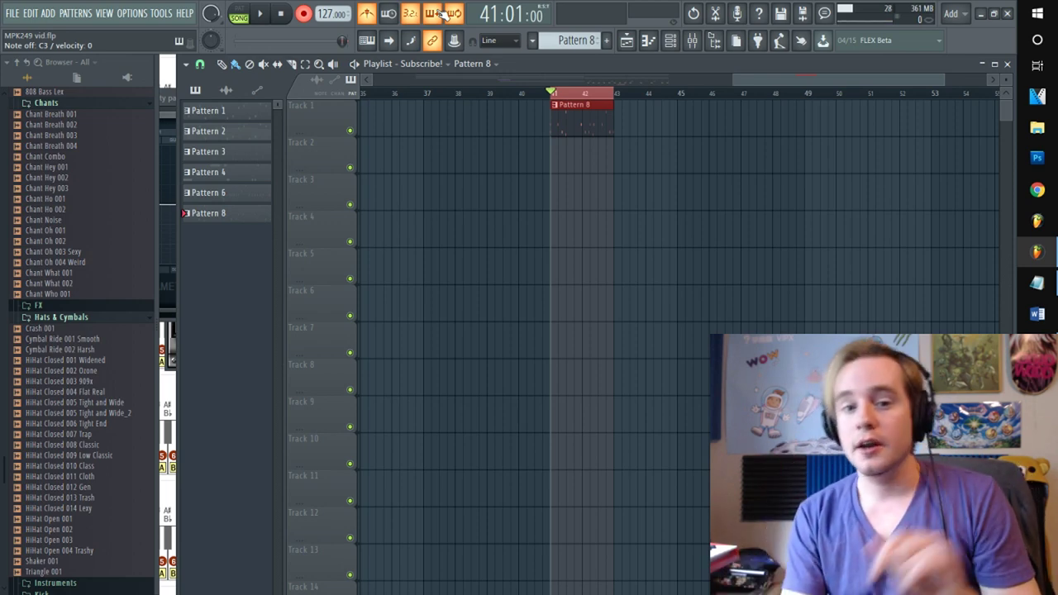
# - Check the overdubbed notes across both bars of Pattern 8 in the piano roll and return to the playlist
pyautogui.doubleClick(585, 118)
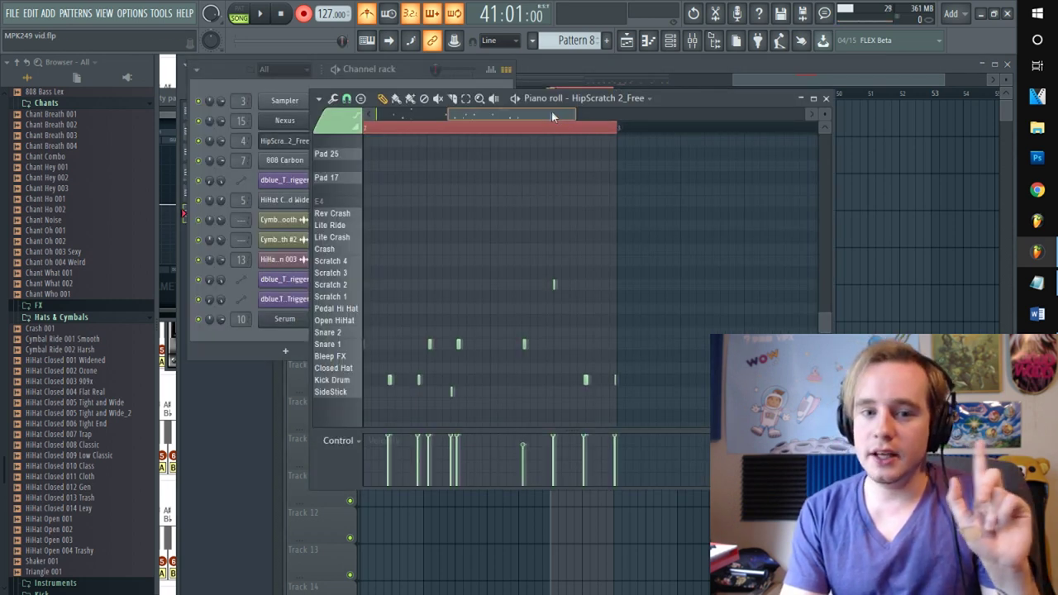
pyautogui.scroll(-2, 417, 134)
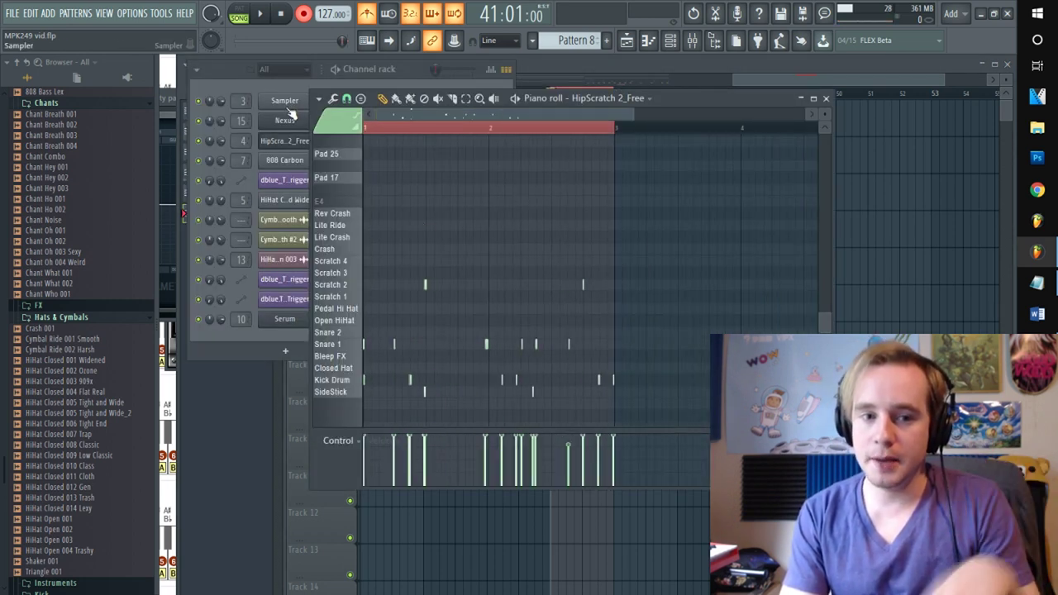
pyautogui.click(576, 80)
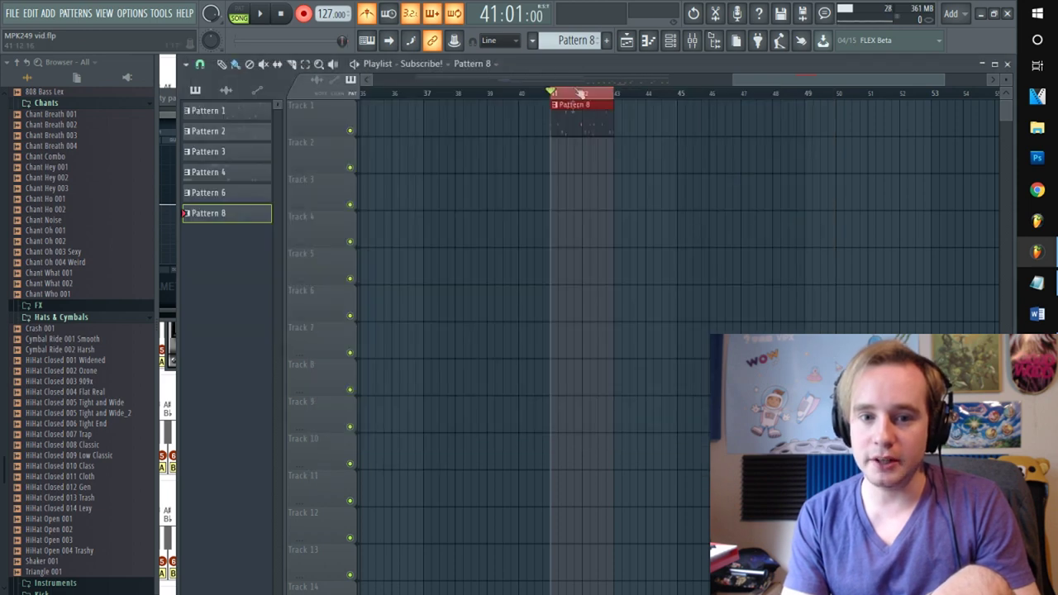
# - Reopen Pattern 8 in the HipScratch 2_Free piano roll and quick quantize its notes
pyautogui.doubleClick(576, 114)
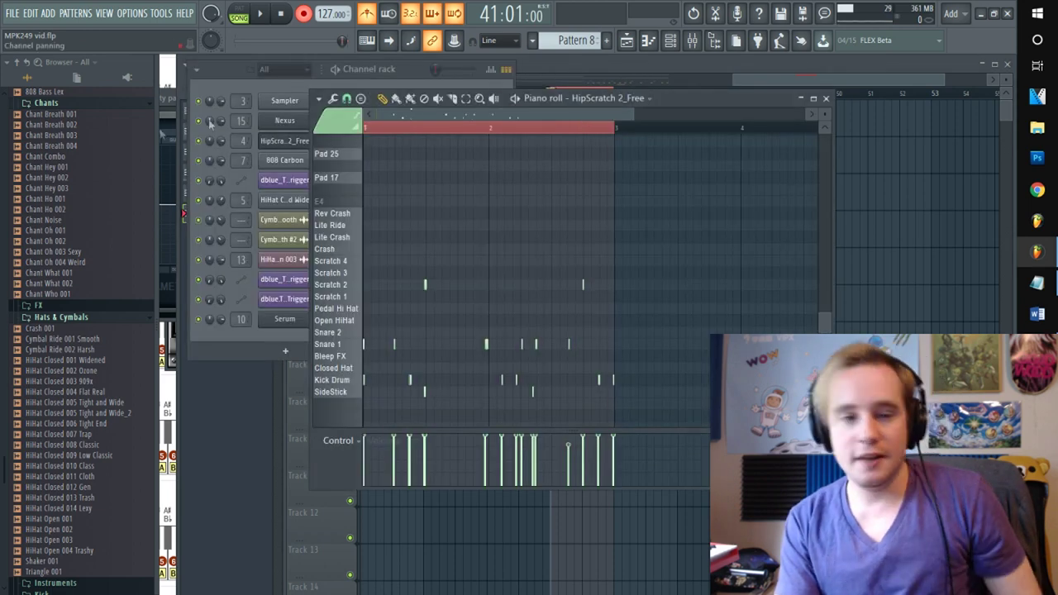
pyautogui.click(319, 99)
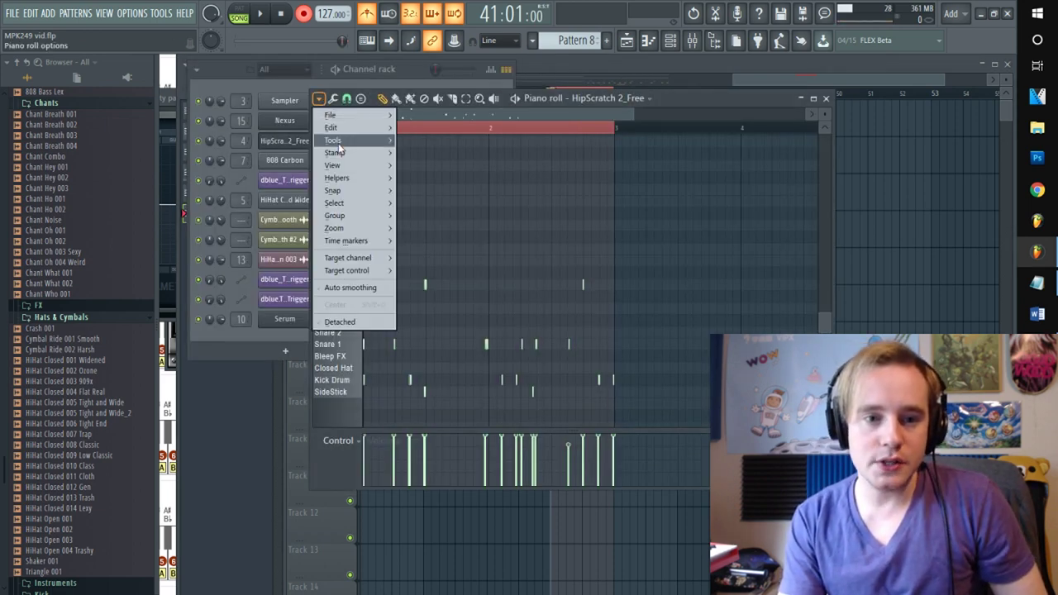
pyautogui.moveTo(339, 140)
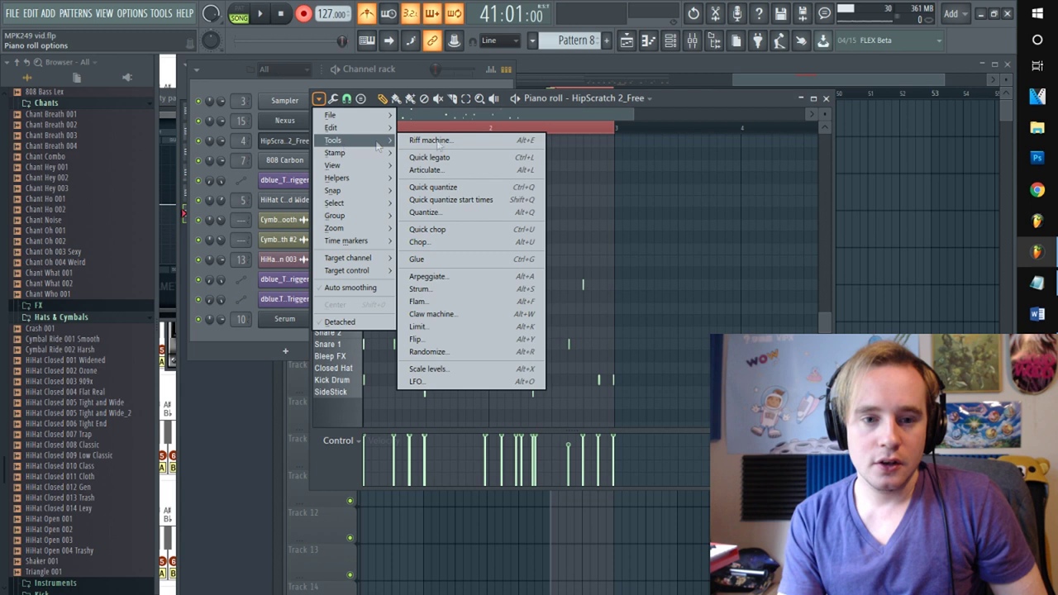
pyautogui.click(440, 188)
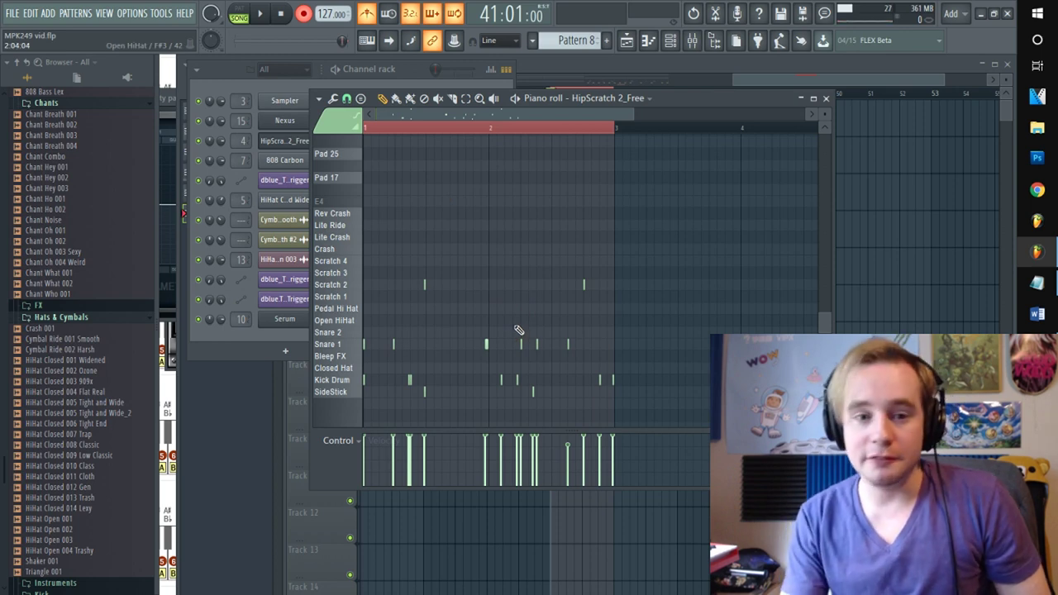
# - Open the Nexus channel and place a new empty four-bar pattern on Track 1 at bar 33
pyautogui.moveTo(771, 80); pyautogui.dragTo(603, 79)
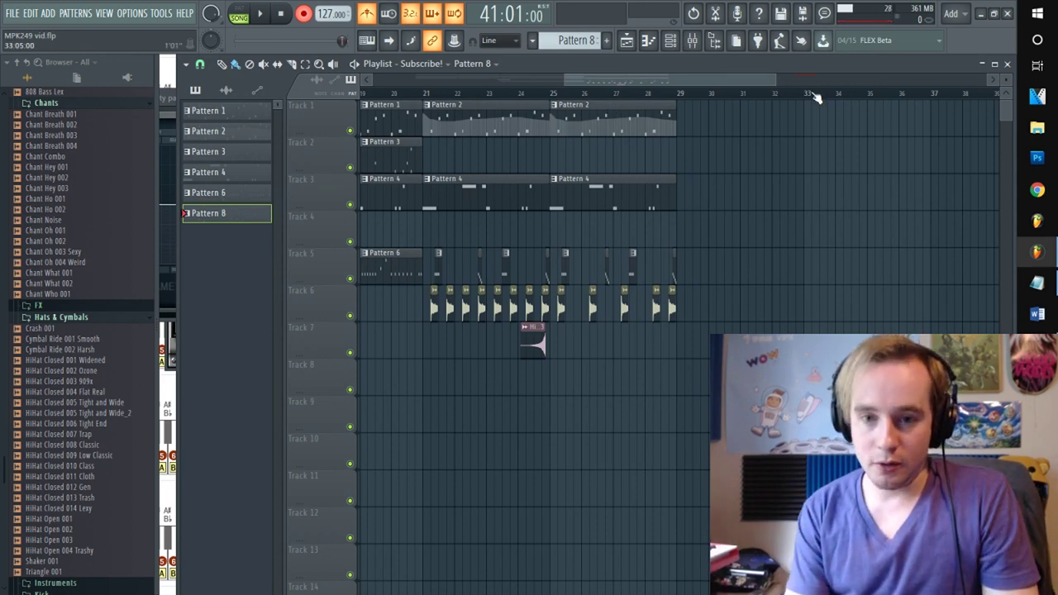
pyautogui.click(662, 41)
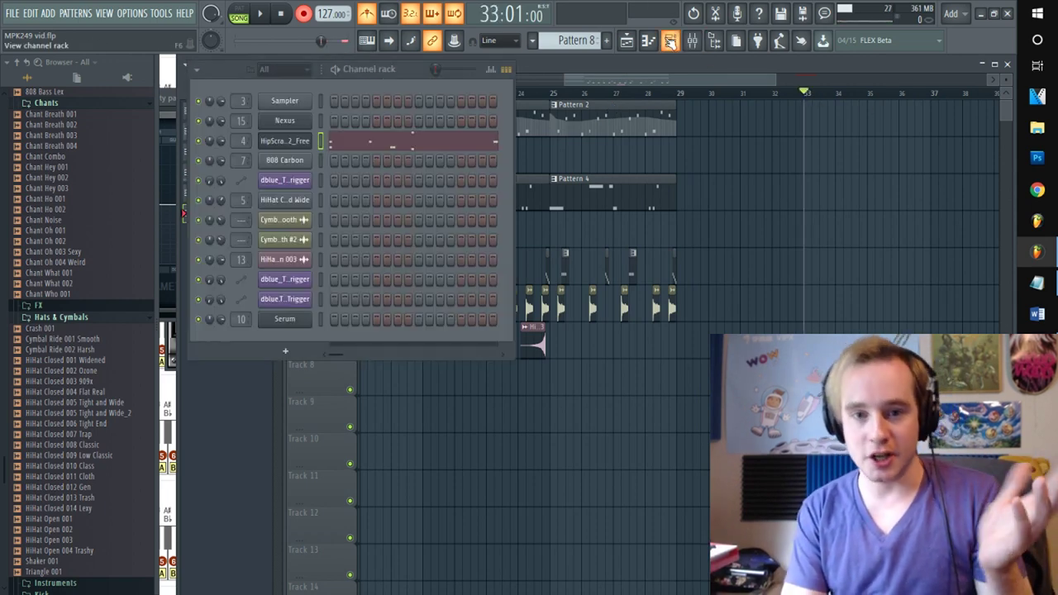
pyautogui.click(283, 122)
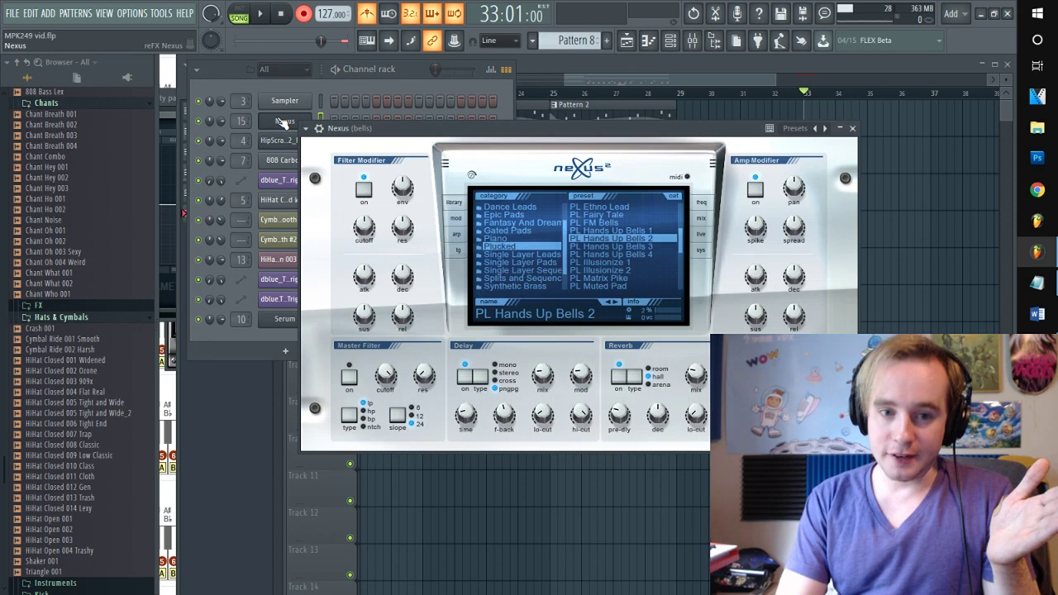
pyautogui.click(806, 97)
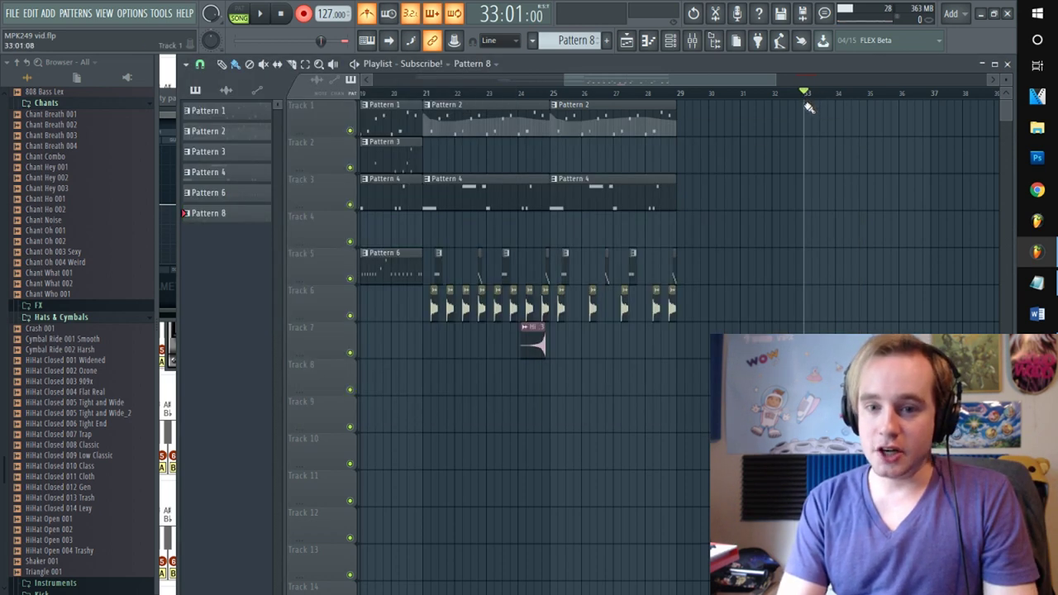
pyautogui.rightClick(808, 108)
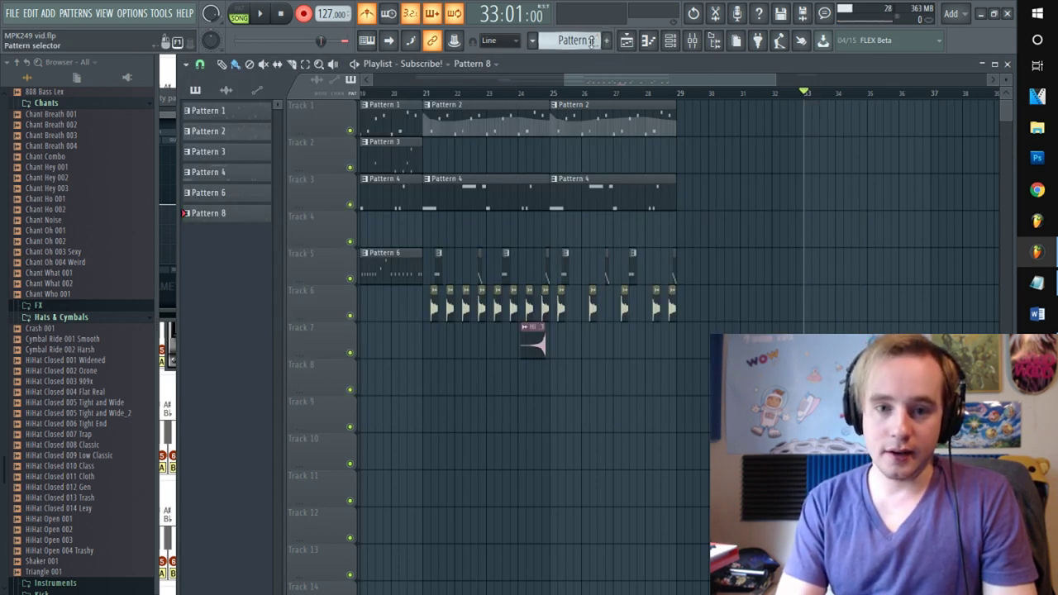
pyautogui.press('F4')
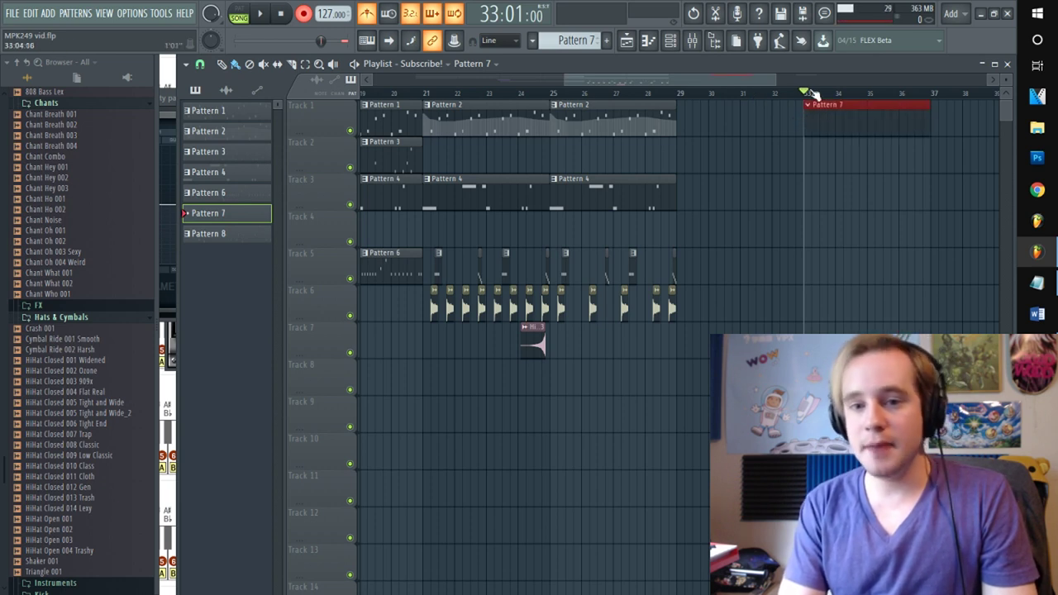
# - Loop bars 33 to 36 in the playlist and record Nexus notes and HipScratch 2_Free pad hits into Pattern 7
pyautogui.moveTo(805, 93); pyautogui.dragTo(931, 95)
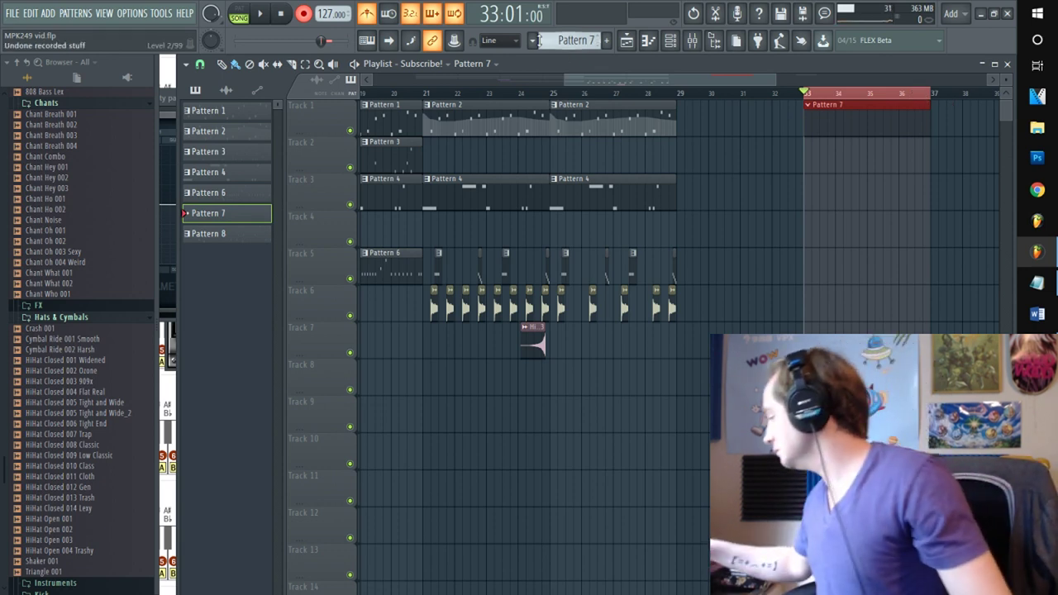
pyautogui.press('space')
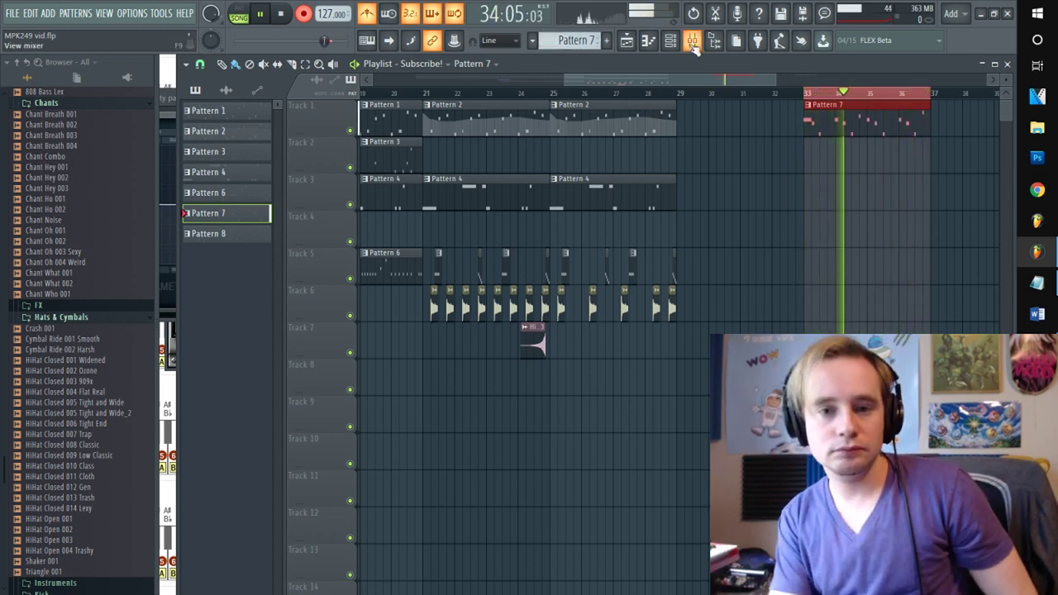
pyautogui.press('F6')
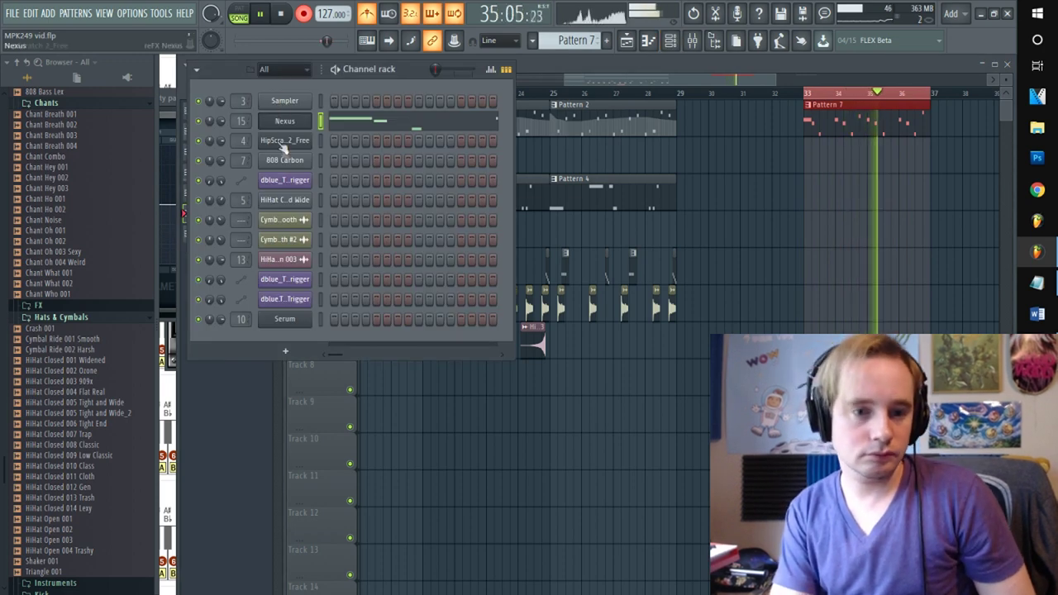
pyautogui.click(284, 140)
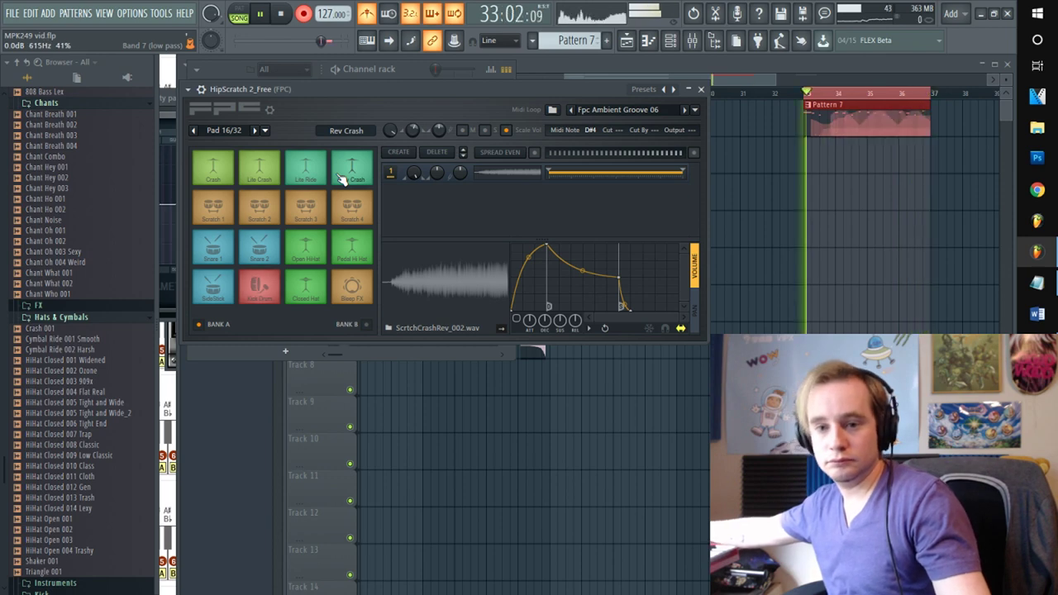
pyautogui.press('space')
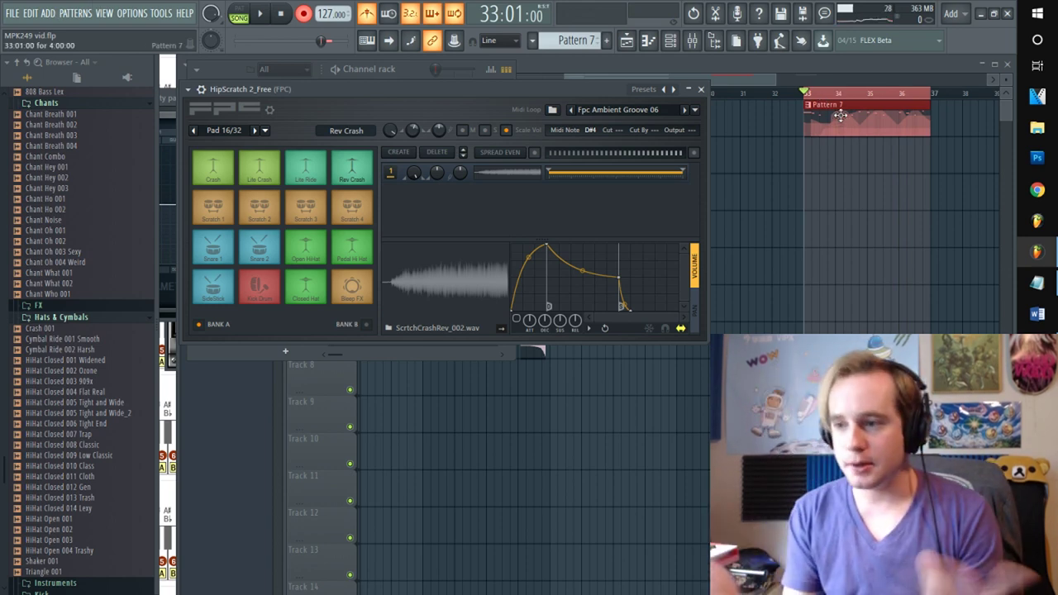
# - Return to the playlist and split Pattern 7 by channel
pyautogui.click(744, 61)
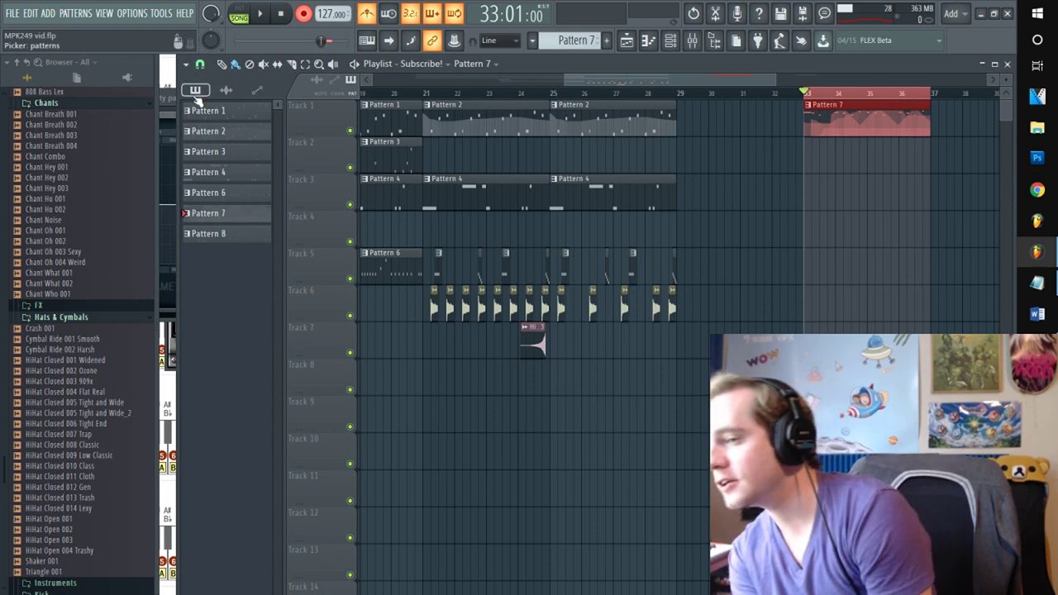
pyautogui.rightClick(217, 214)
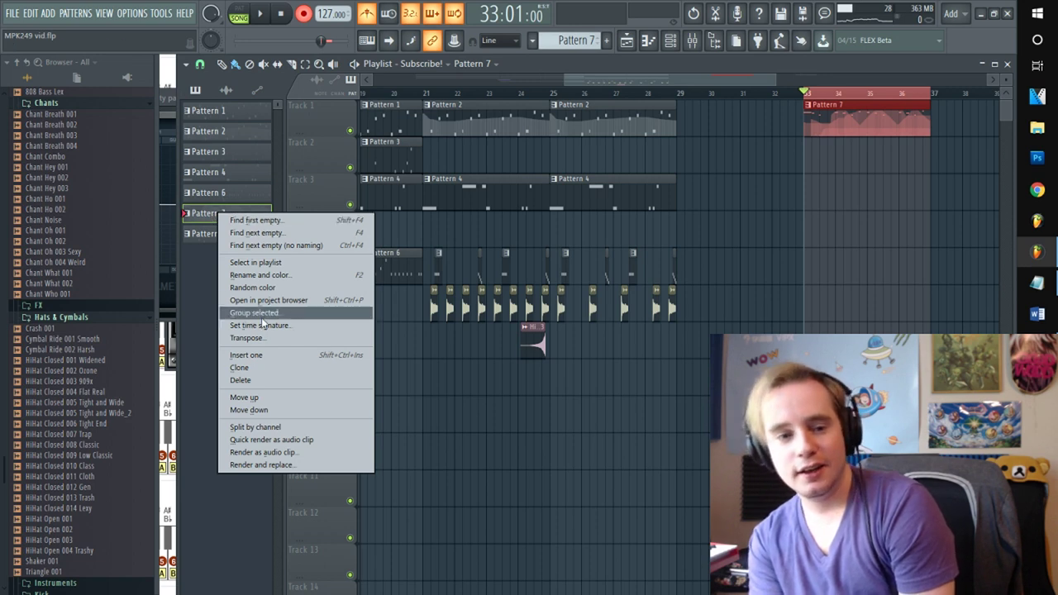
pyautogui.click(281, 428)
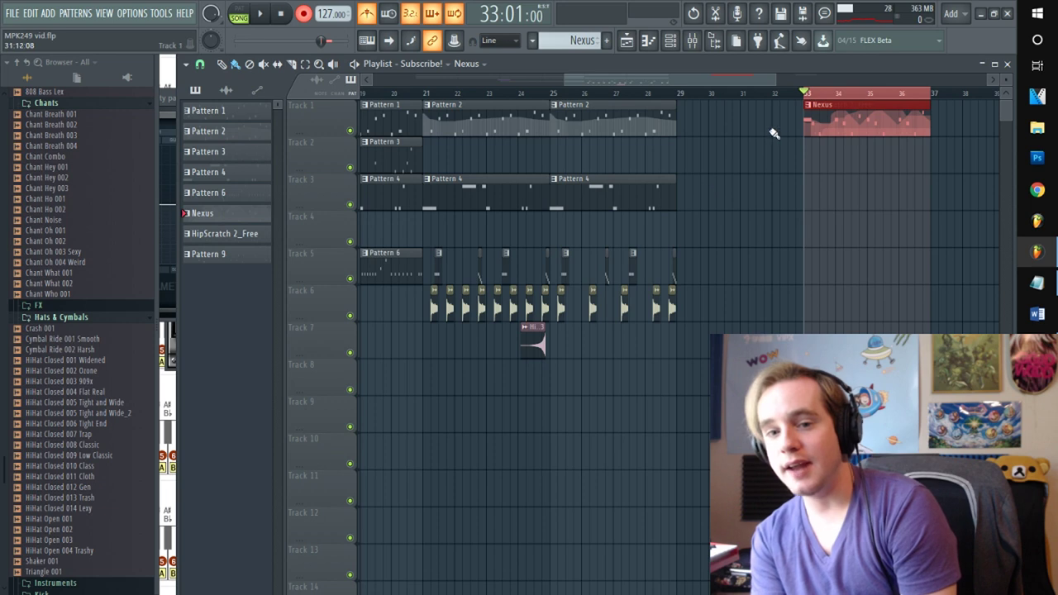
# - Move the Nexus and HipScratch 2_Free clips independently in the playlist and return them to Tracks 1 and 2
pyautogui.moveTo(842, 137); pyautogui.dragTo(845, 153)
pyautogui.click(817, 122)
pyautogui.click(827, 114)
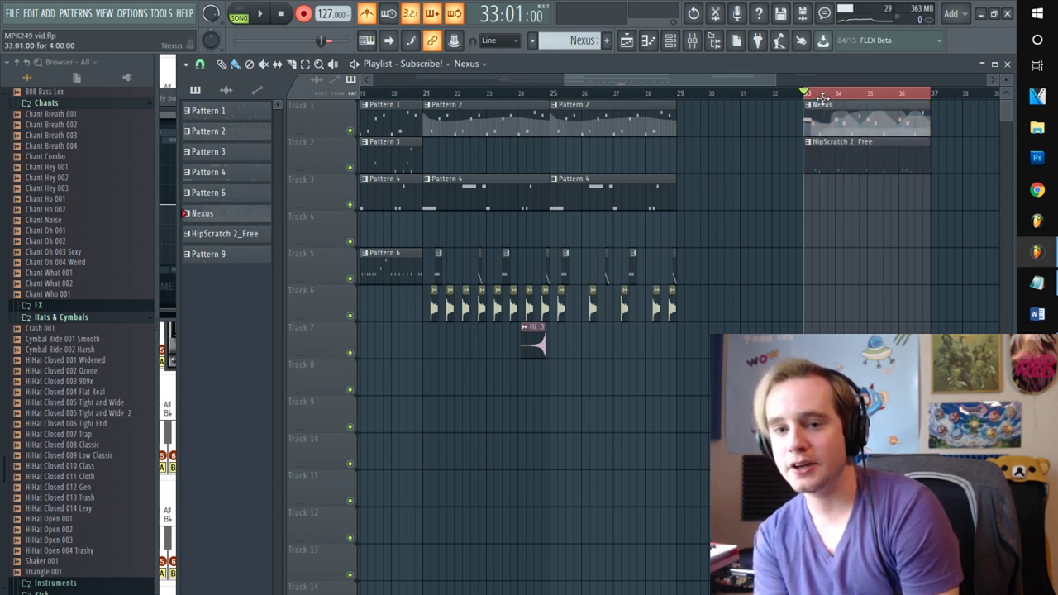
pyautogui.moveTo(833, 147); pyautogui.dragTo(833, 188)
pyautogui.moveTo(837, 120); pyautogui.dragTo(837, 149)
pyautogui.moveTo(837, 110); pyautogui.dragTo(838, 113)
pyautogui.moveTo(850, 183); pyautogui.dragTo(848, 140)
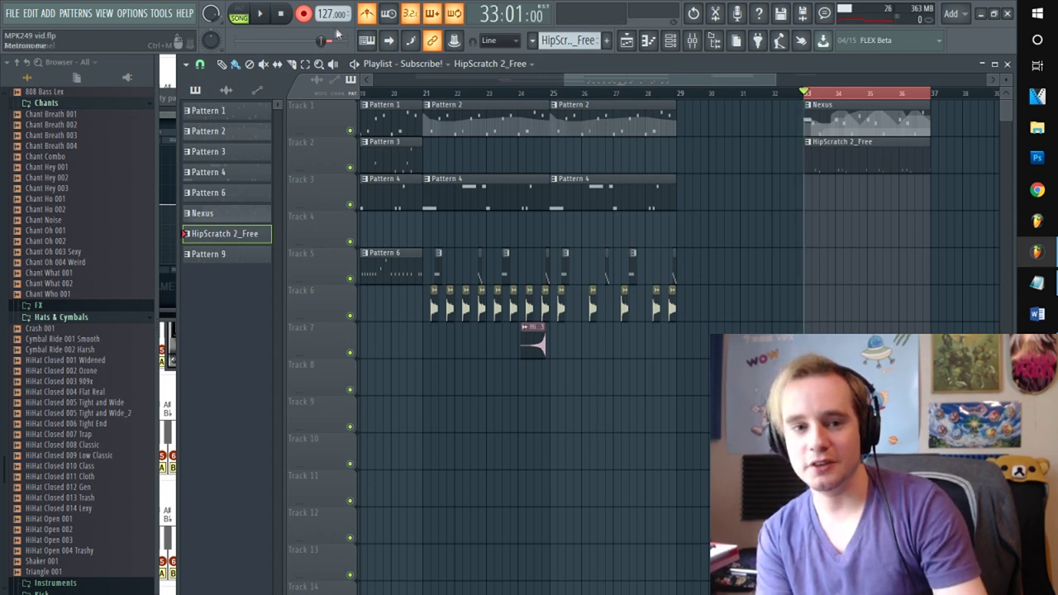
# - Play back the looped Nexus and HipScratch 2_Free clips with recording turned off
pyautogui.press('space')
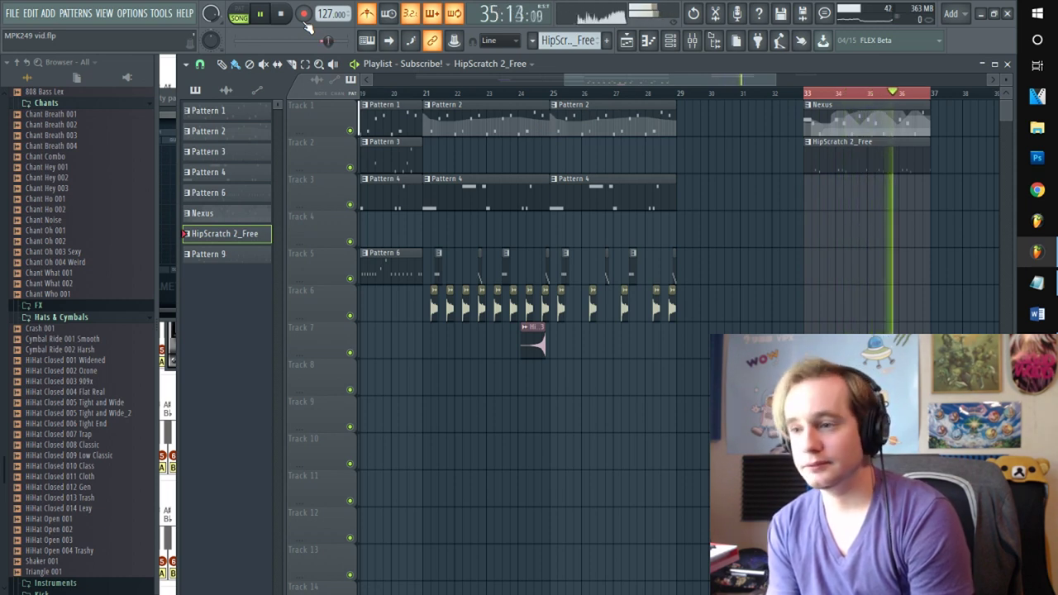
pyautogui.press('space')
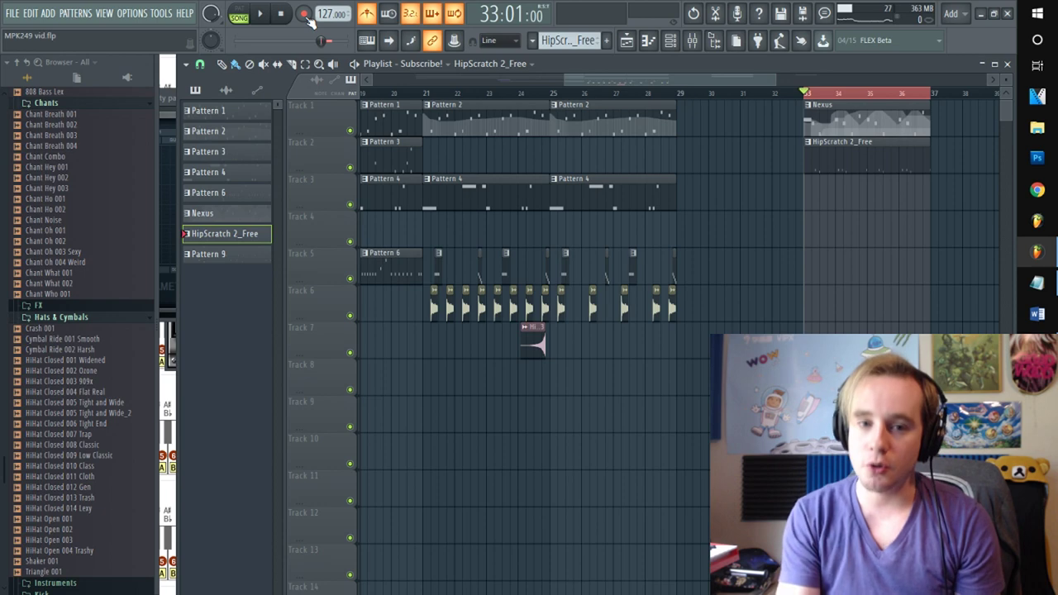
# - Preview Pattern 6 from the HiHat Closed 005 Tight and Wide piano roll, turn off the metronome and return to the playlist
pyautogui.click(390, 93)
pyautogui.hscroll(-4, 445, 281)
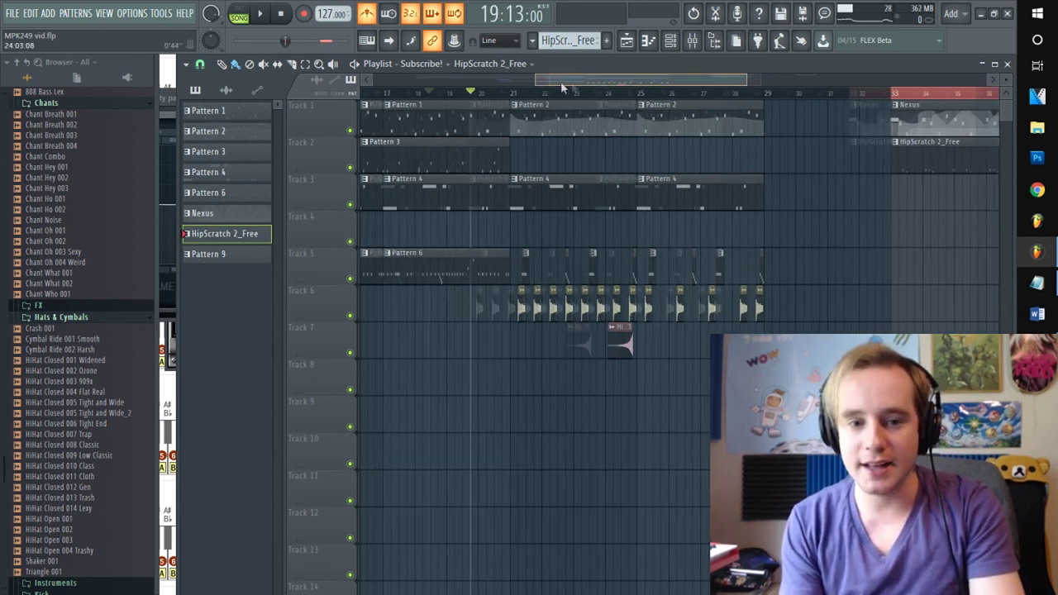
pyautogui.doubleClick(444, 281)
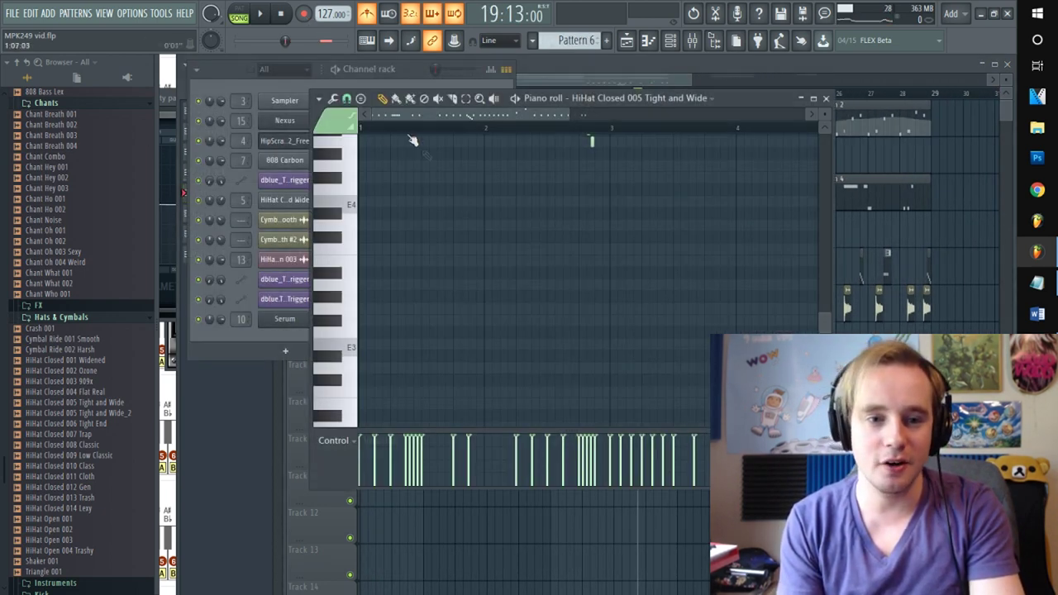
pyautogui.click(515, 99)
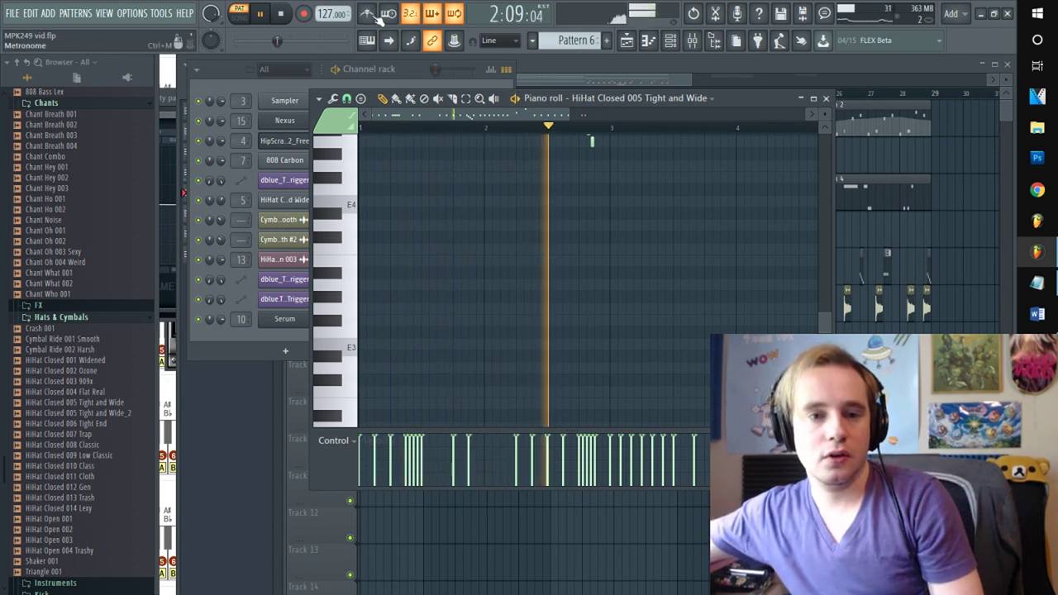
pyautogui.click(620, 84)
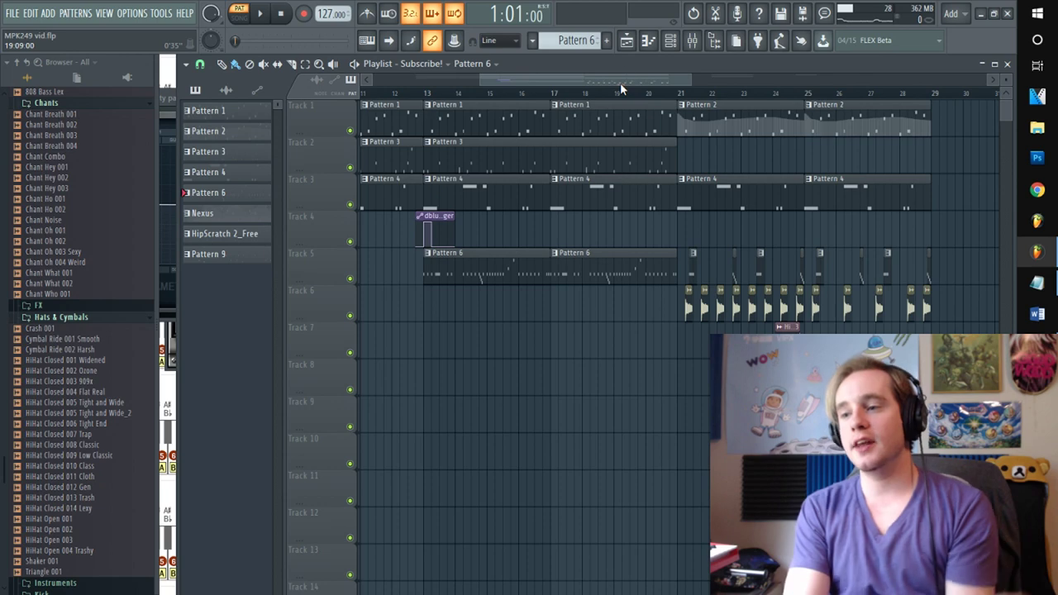
# - Play the arrangement in song mode from bar 5 and add another dblue_TapeStop trigger clip on Track 4 just before bar 21
pyautogui.scroll(-3, 476, 99)
pyautogui.moveTo(488, 86); pyautogui.dragTo(409, 84)
pyautogui.click(395, 93)
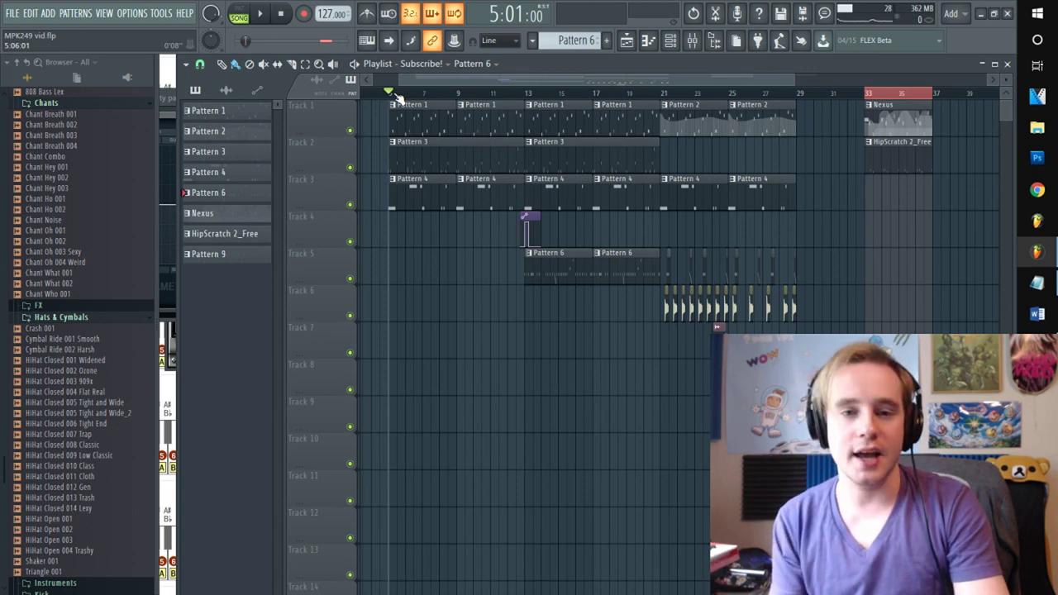
pyautogui.press('space')
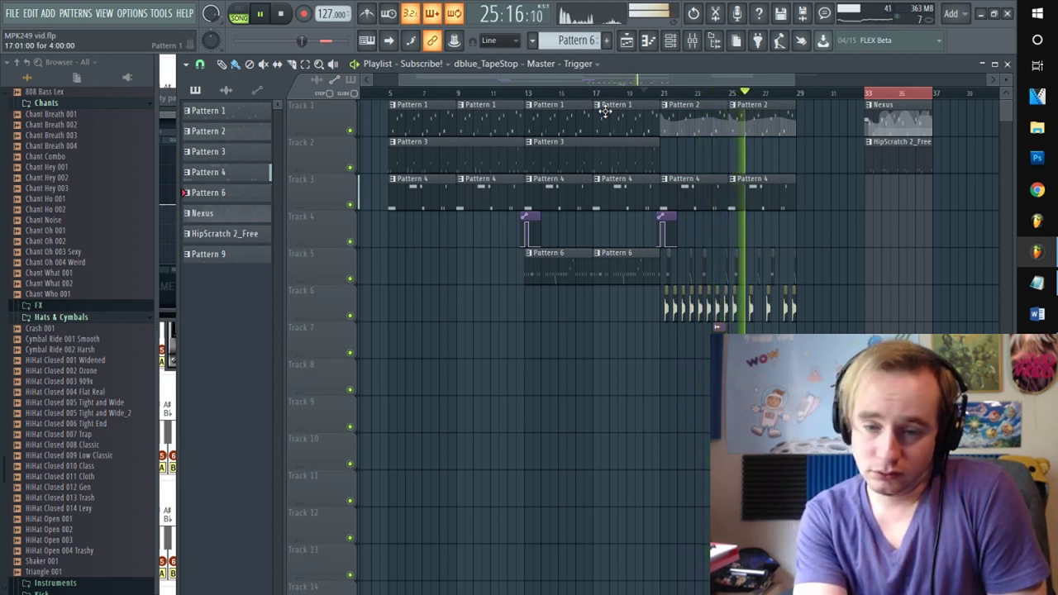
pyautogui.press('space')
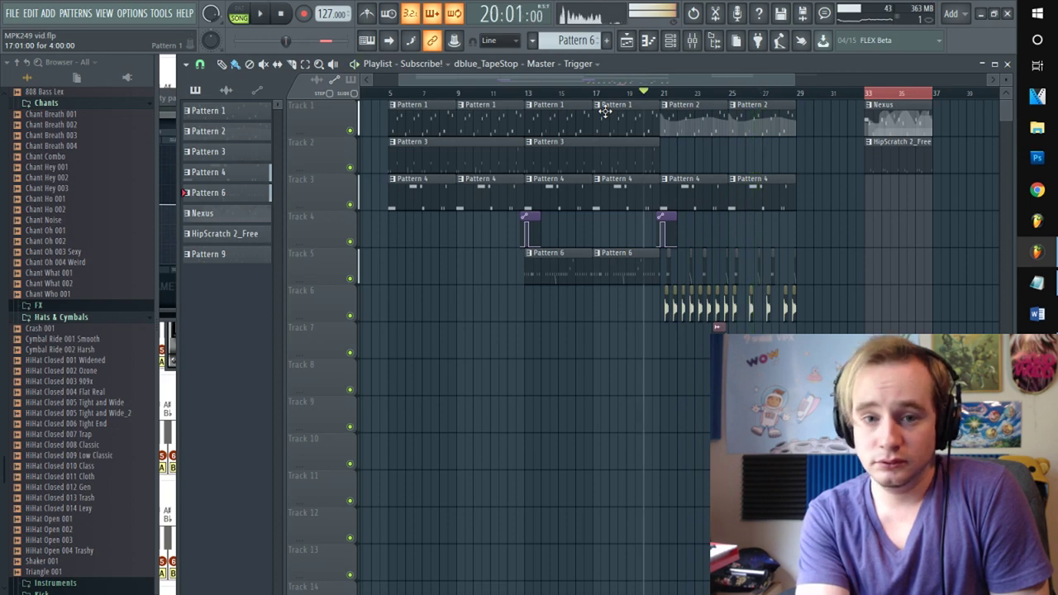